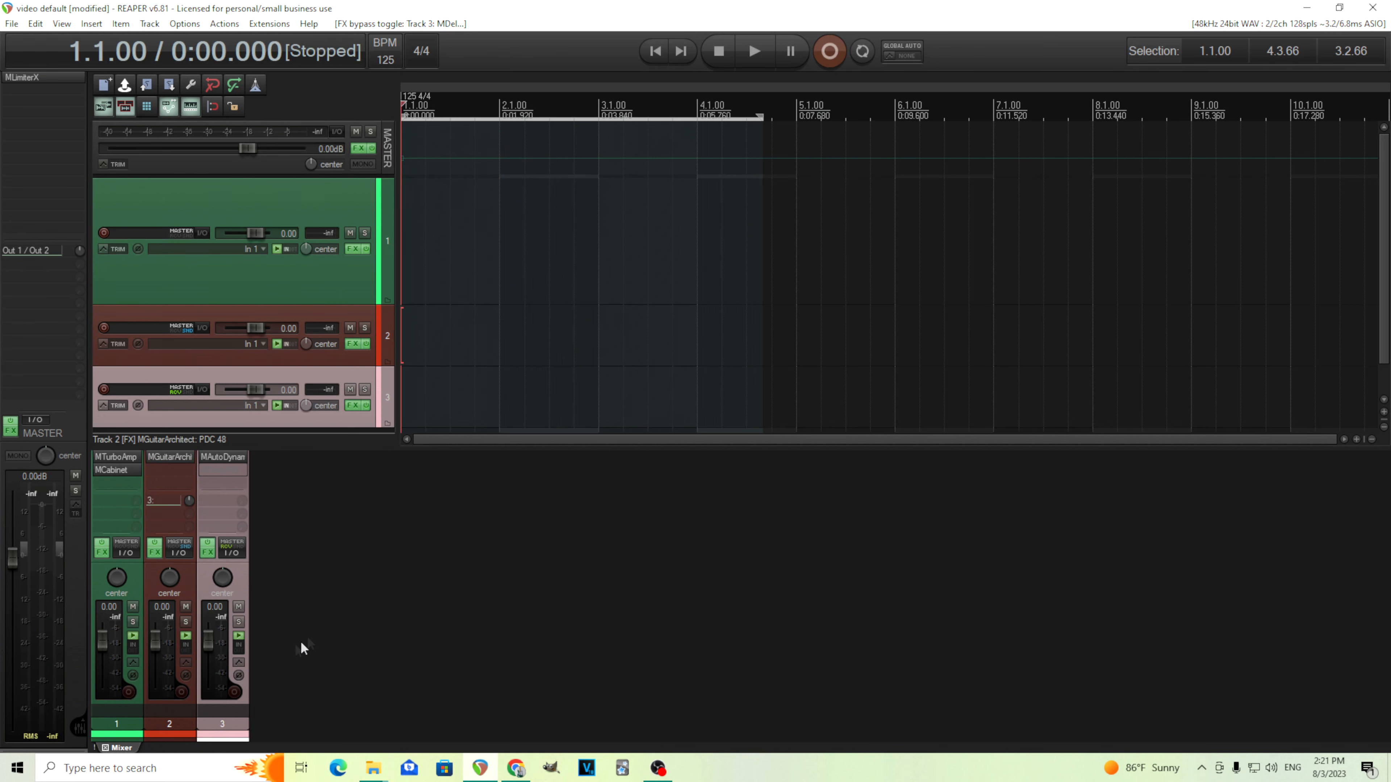
Step: Record-arm track 2, adjust the Tulsa amp's output in its MGuitarArchitect plugin, and close the plugin
{"action": "left_click", "coordinate": [181, 691]}
{"action": "left_click", "coordinate": [183, 693]}
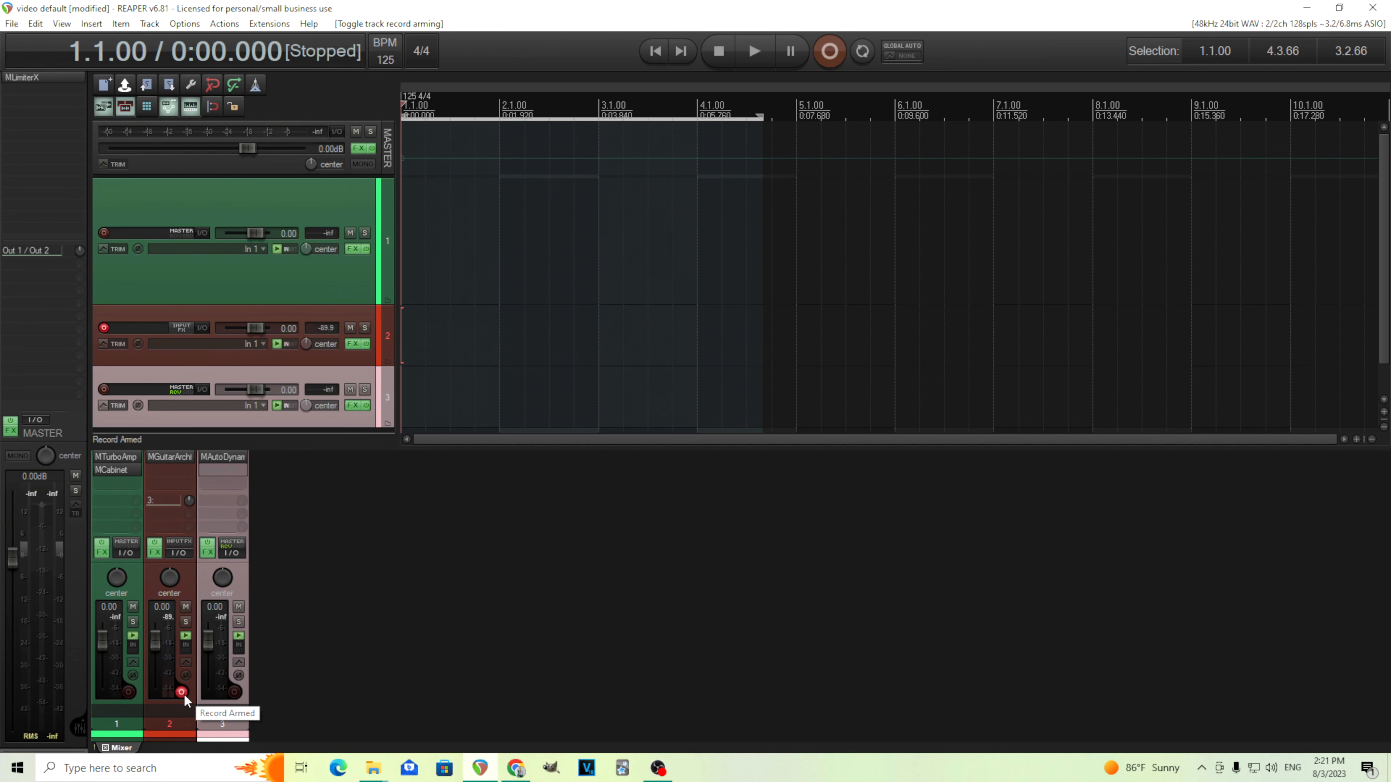
{"action": "left_click", "coordinate": [167, 463]}
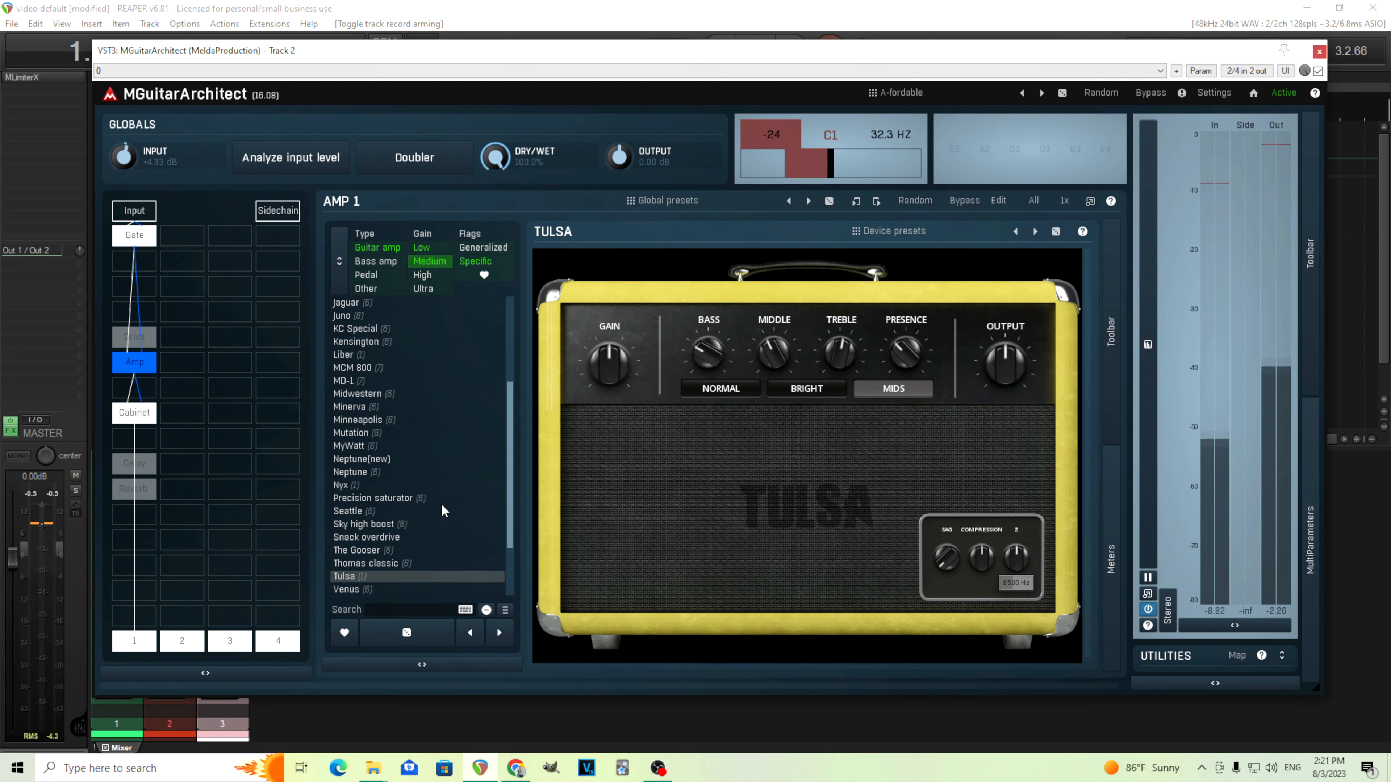
{"action": "left_click_drag", "start_coordinate": [1009, 363], "coordinate": [1009, 368]}
{"action": "left_click", "coordinate": [134, 413]}
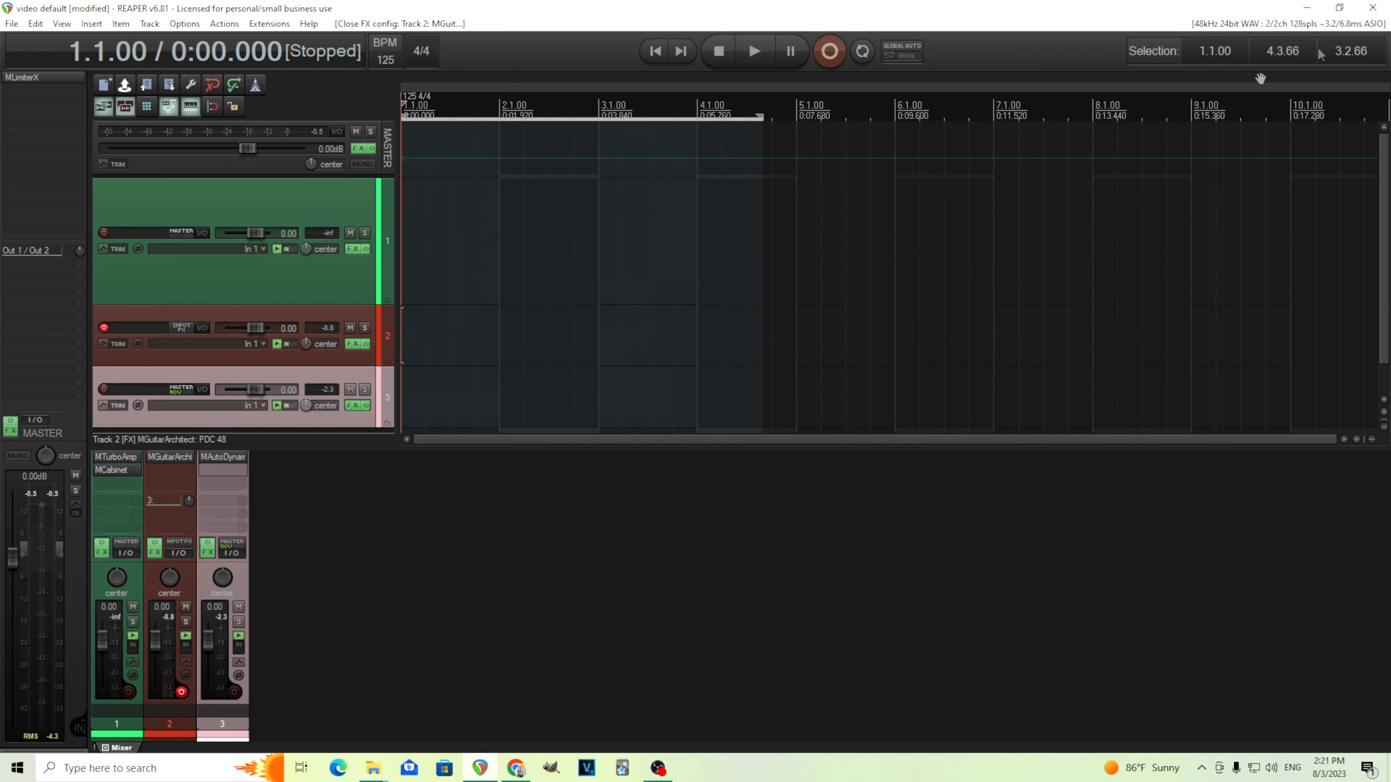
{"action": "left_click", "coordinate": [1319, 51]}
Step: Open the MAutoDynamicEq plugin on track 3 and reposition its window over the arrange area
{"action": "left_click", "coordinate": [226, 457]}
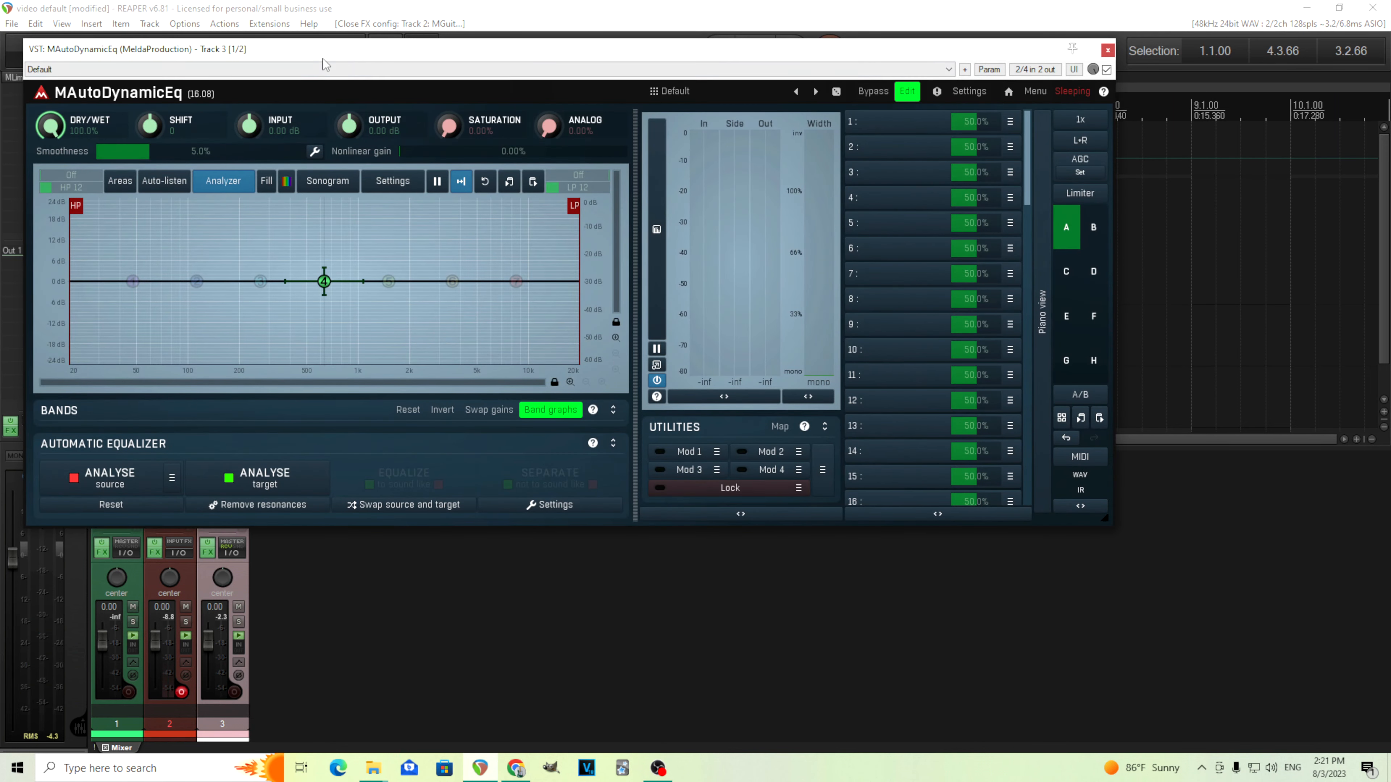
{"action": "left_click_drag", "start_coordinate": [322, 56], "coordinate": [410, 79]}
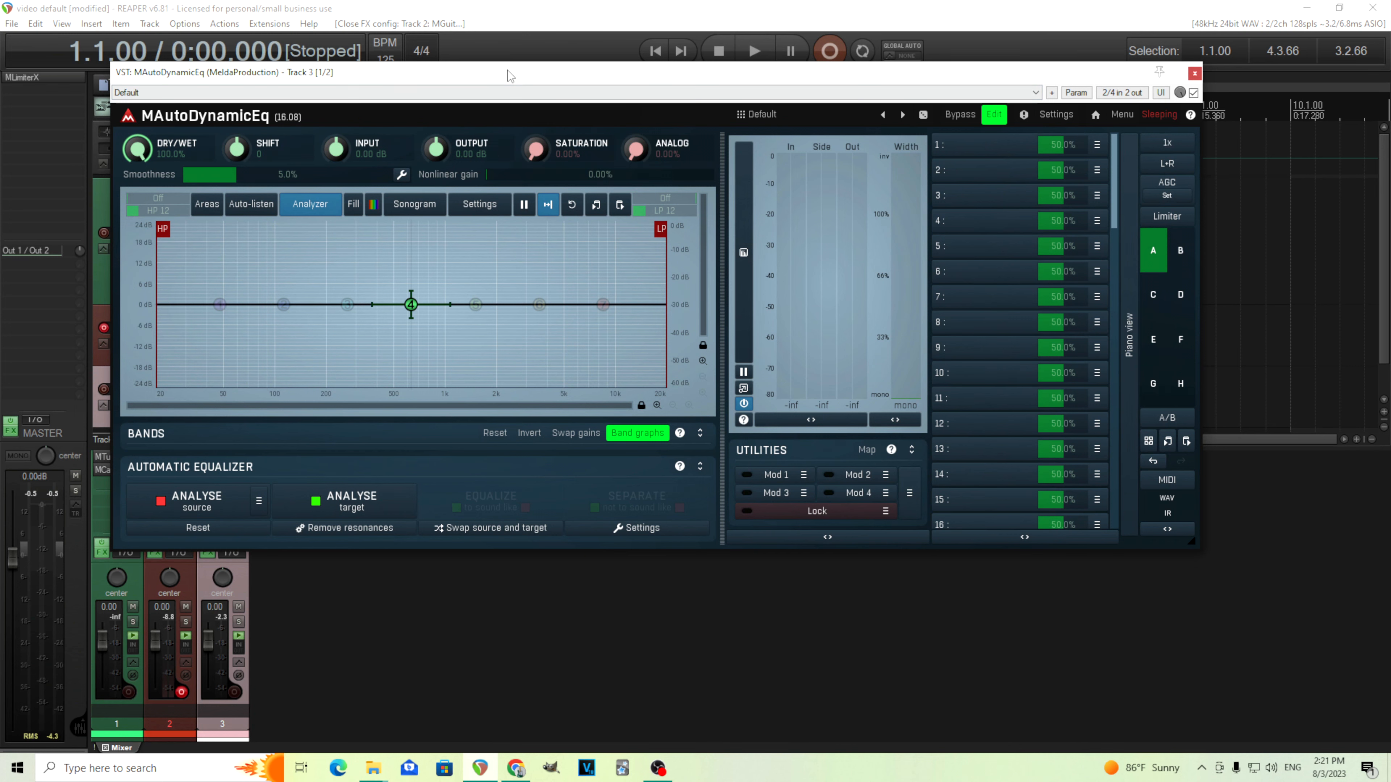
{"action": "left_click_drag", "start_coordinate": [509, 76], "coordinate": [551, 97]}
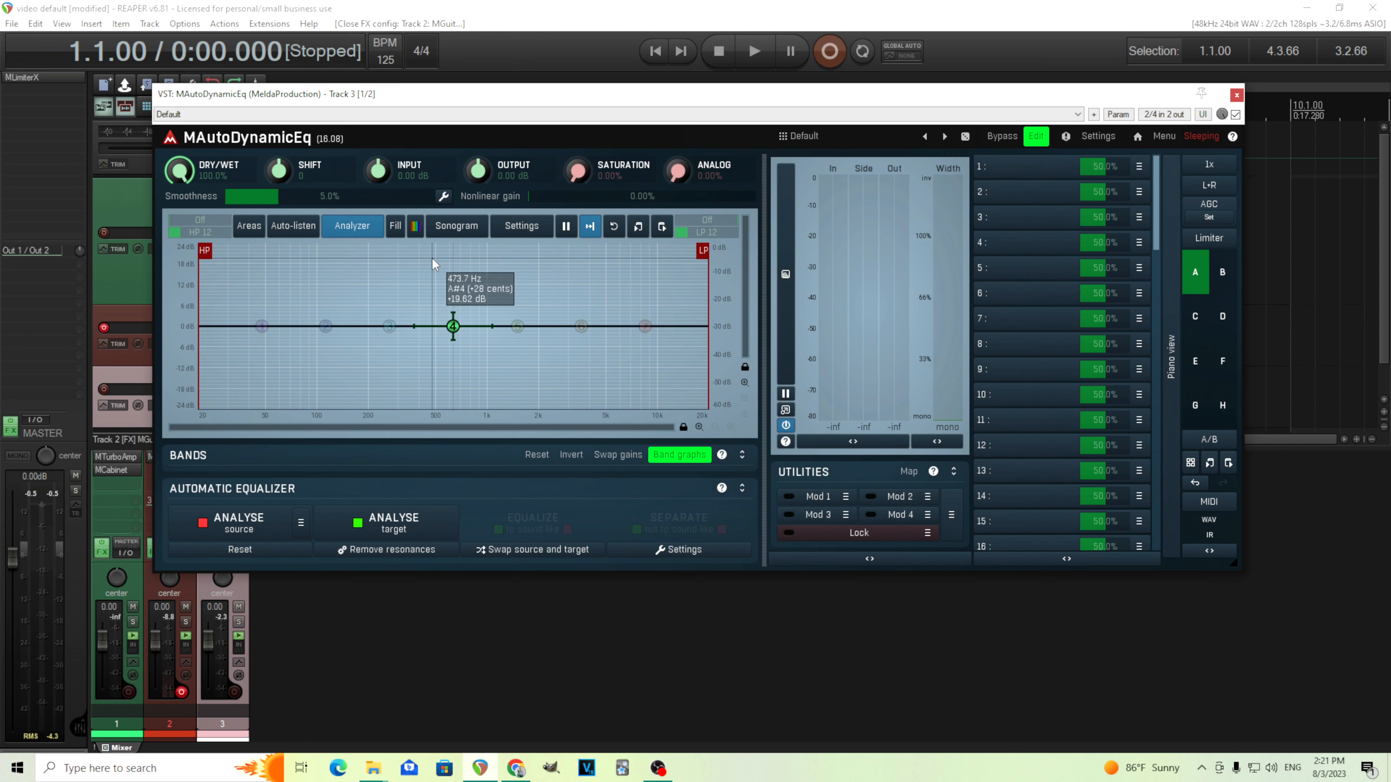
Step: Enable EQ band 1 and open its settings, moving the settings window clear of the multiparameter list
{"action": "left_click", "coordinate": [261, 327]}
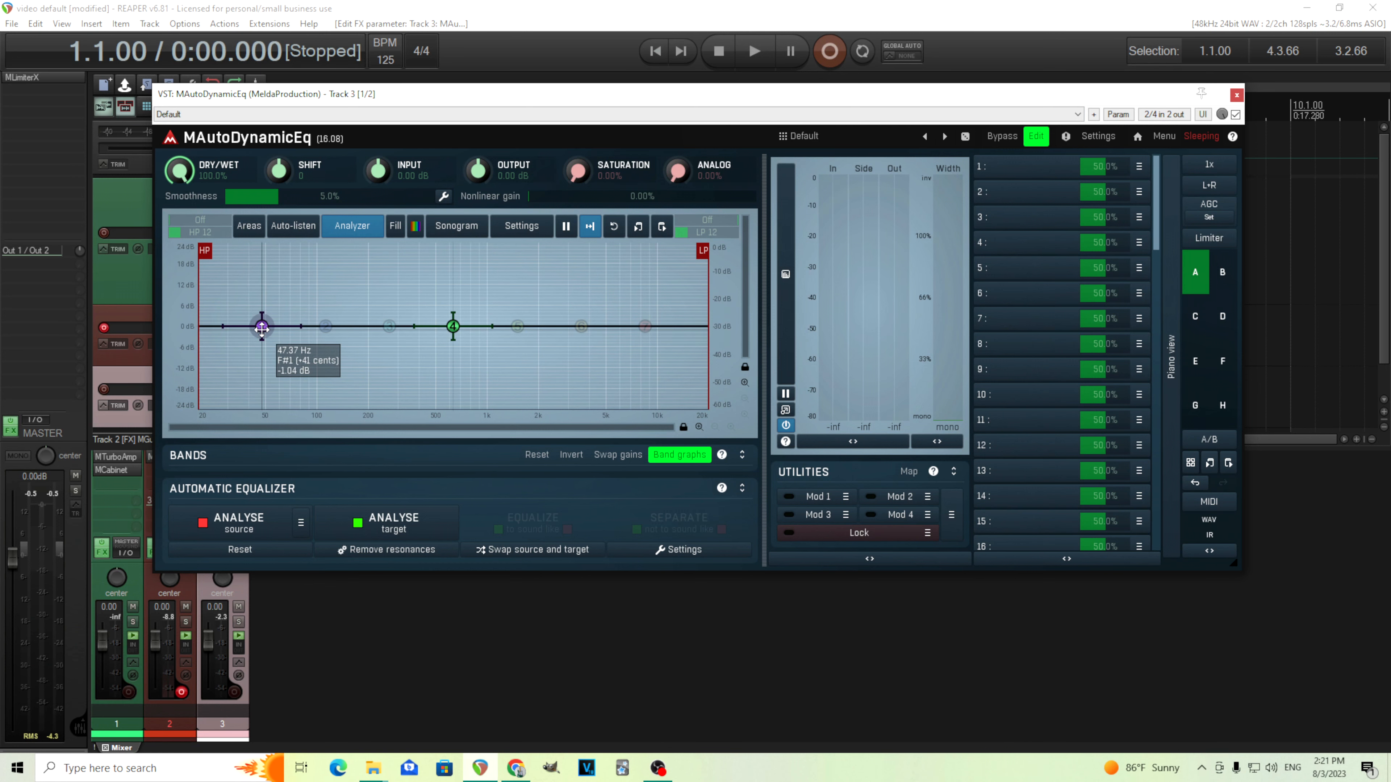
{"action": "double_click", "coordinate": [262, 327]}
{"action": "left_click_drag", "start_coordinate": [322, 283], "coordinate": [323, 230]}
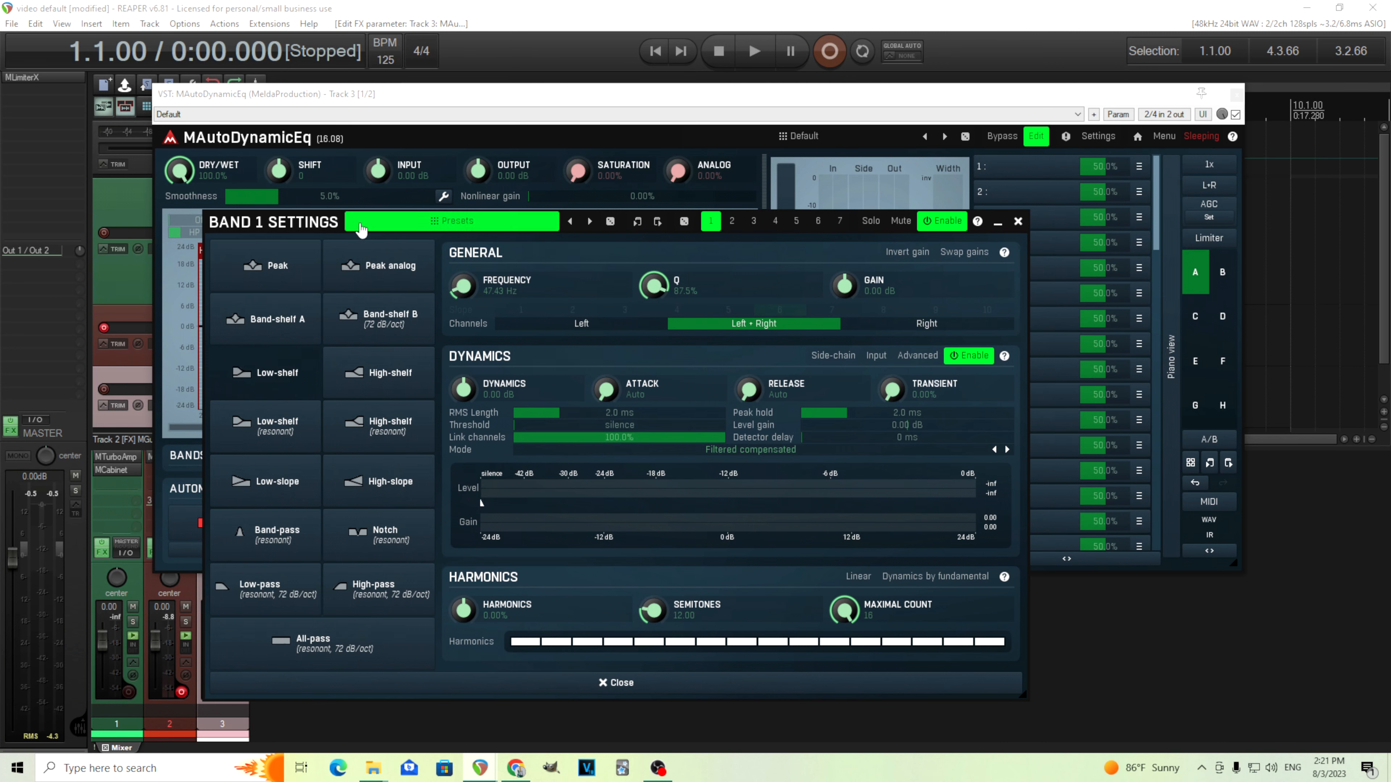
{"action": "left_click_drag", "start_coordinate": [264, 230], "coordinate": [208, 226]}
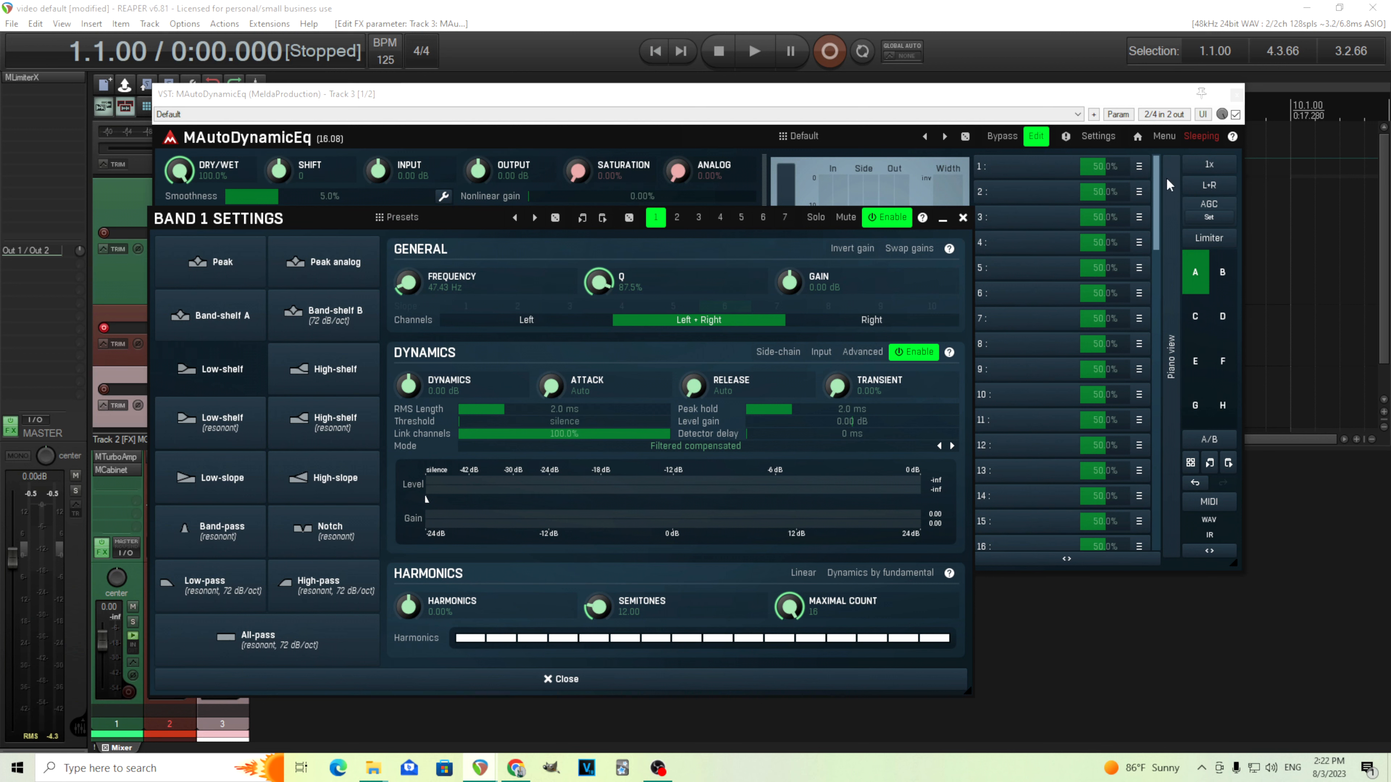
Step: Enable the remaining EQ bands, 2 through 7, from the band settings
{"action": "left_click", "coordinate": [677, 217]}
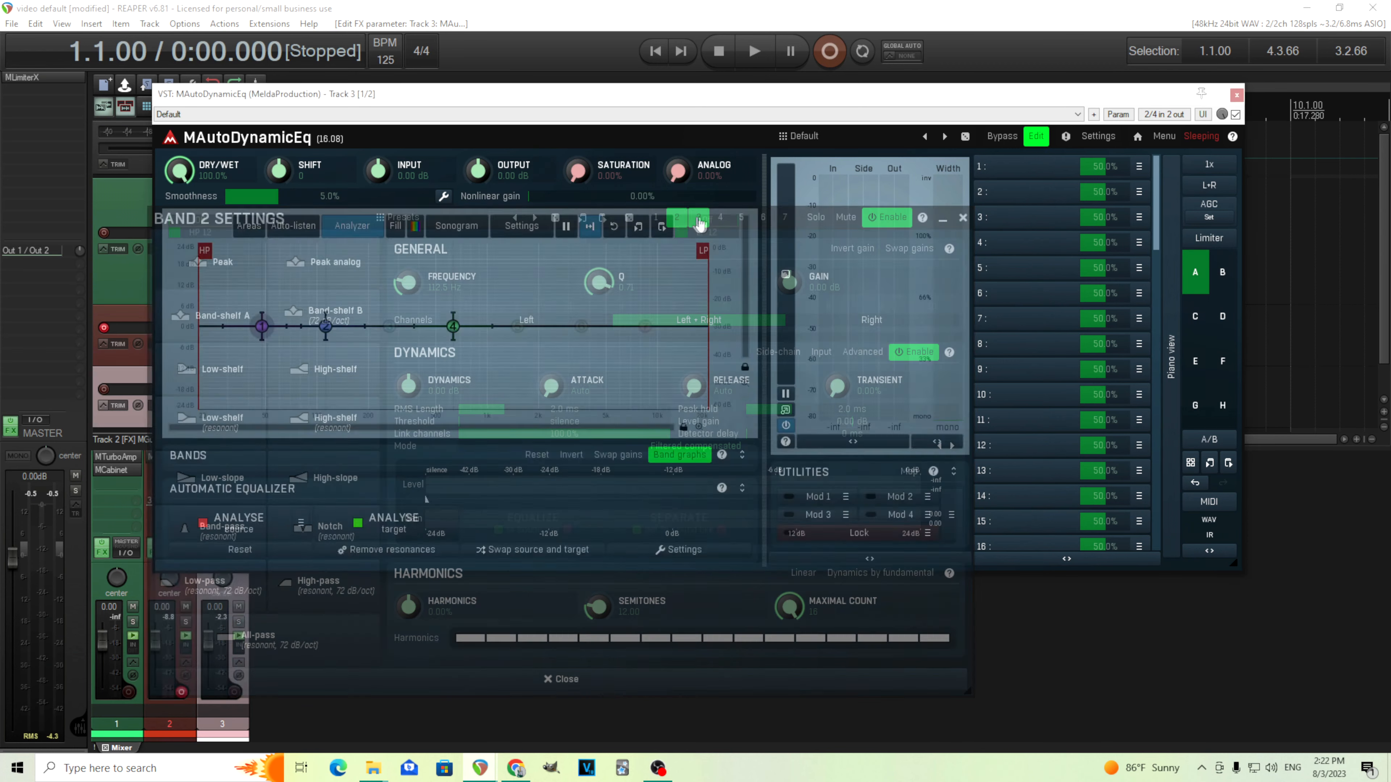
{"action": "left_click", "coordinate": [700, 221]}
{"action": "left_click", "coordinate": [720, 218]}
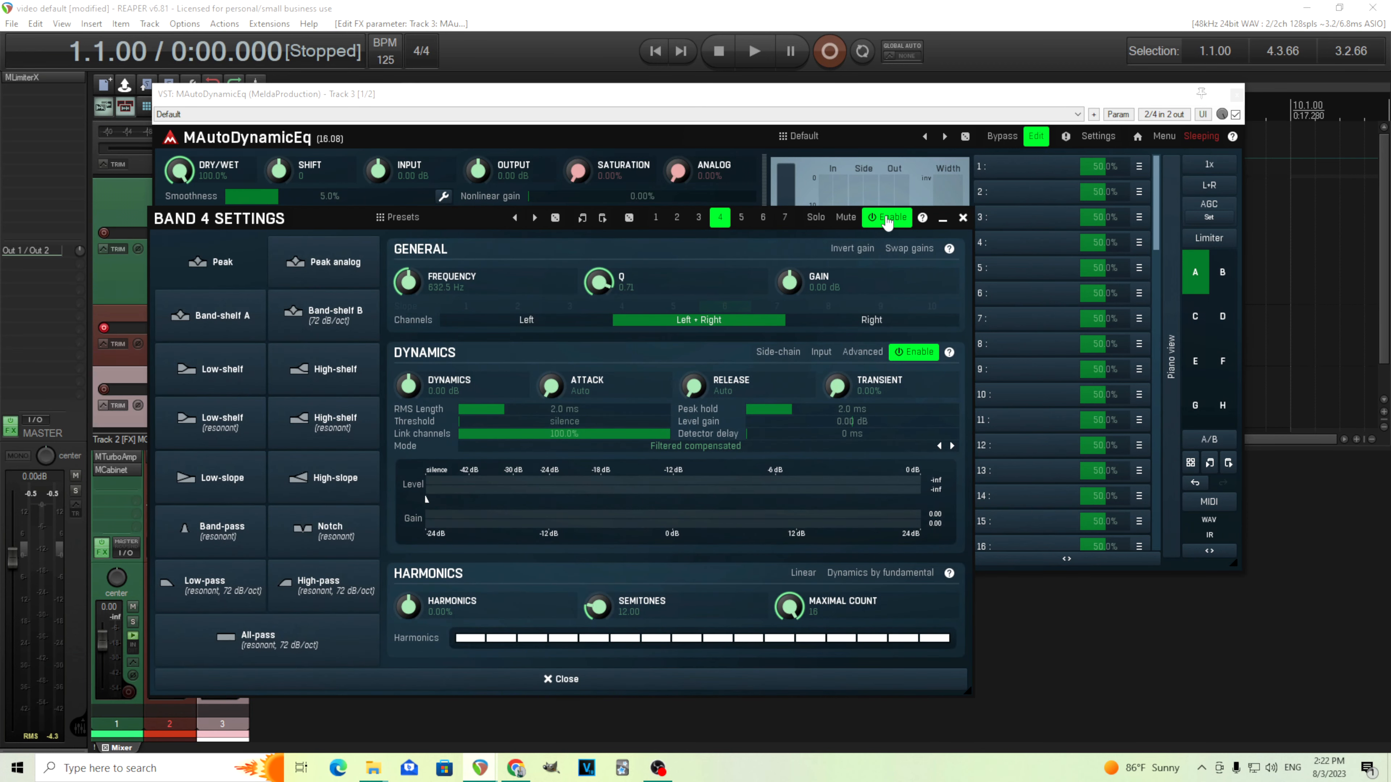
{"action": "left_click", "coordinate": [872, 217]}
{"action": "left_click", "coordinate": [741, 217]}
{"action": "left_click", "coordinate": [876, 217]}
{"action": "left_click", "coordinate": [764, 218]}
{"action": "left_click", "coordinate": [887, 217]}
{"action": "left_click", "coordinate": [784, 217]}
{"action": "left_click", "coordinate": [888, 217]}
Step: Clear and learn multiparameter 1, recording the Frequency control of EQ bands 1 through 7
{"action": "left_click", "coordinate": [655, 218]}
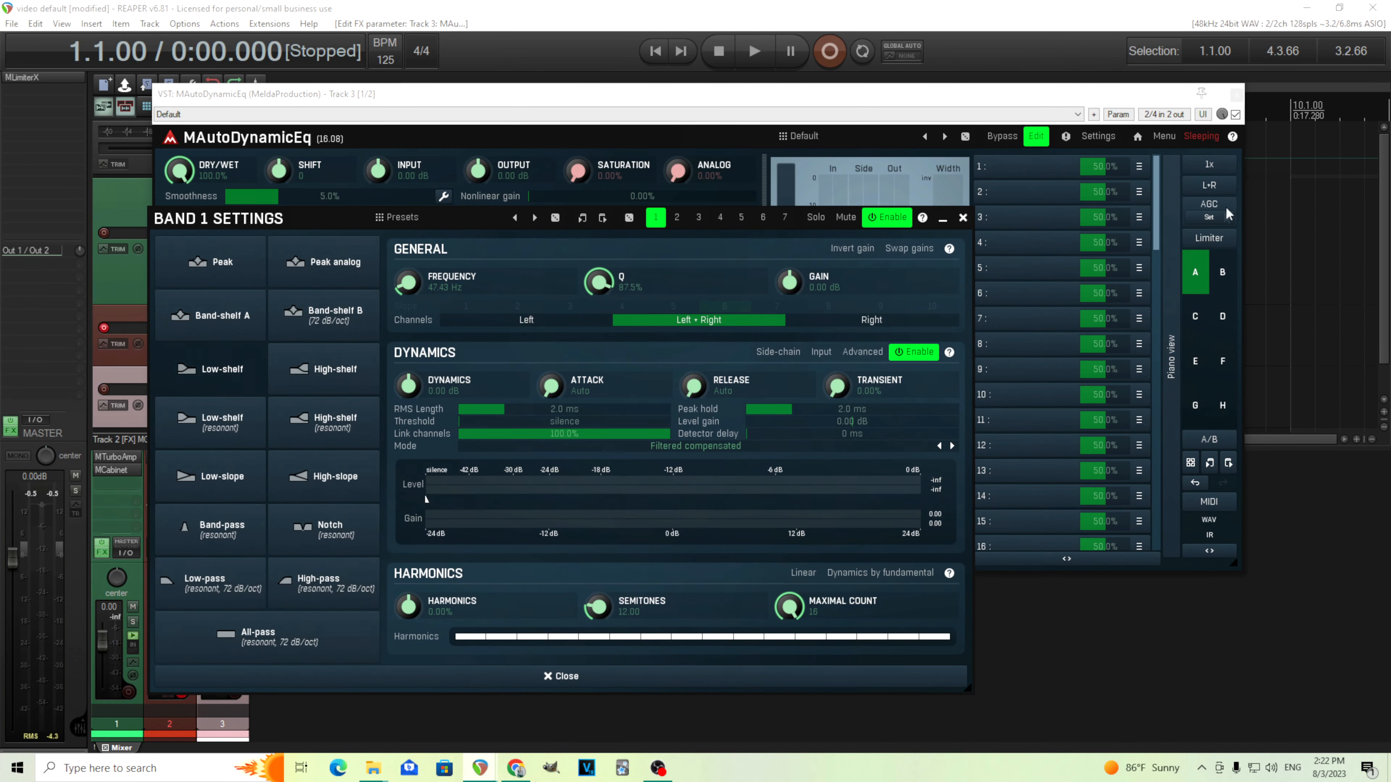
{"action": "left_click", "coordinate": [1140, 168]}
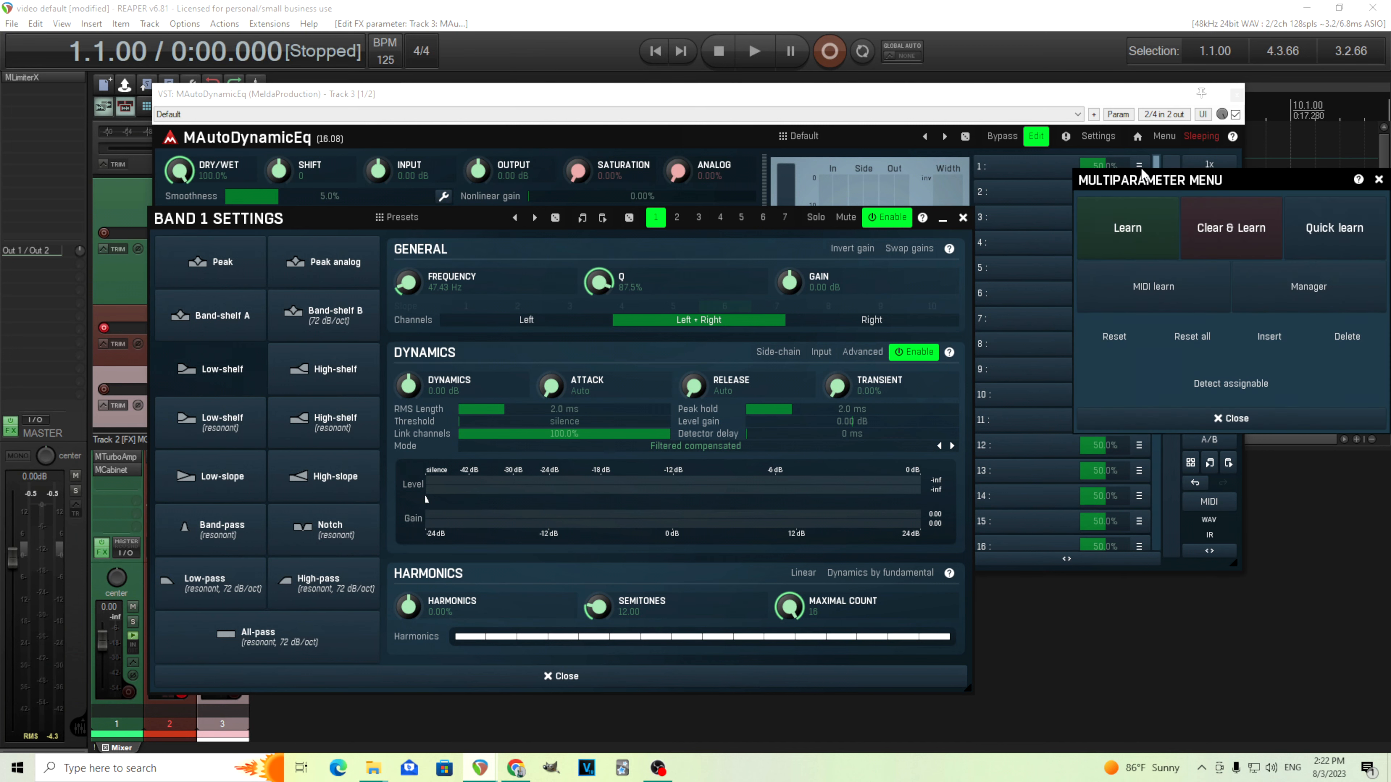
{"action": "left_click", "coordinate": [1235, 233]}
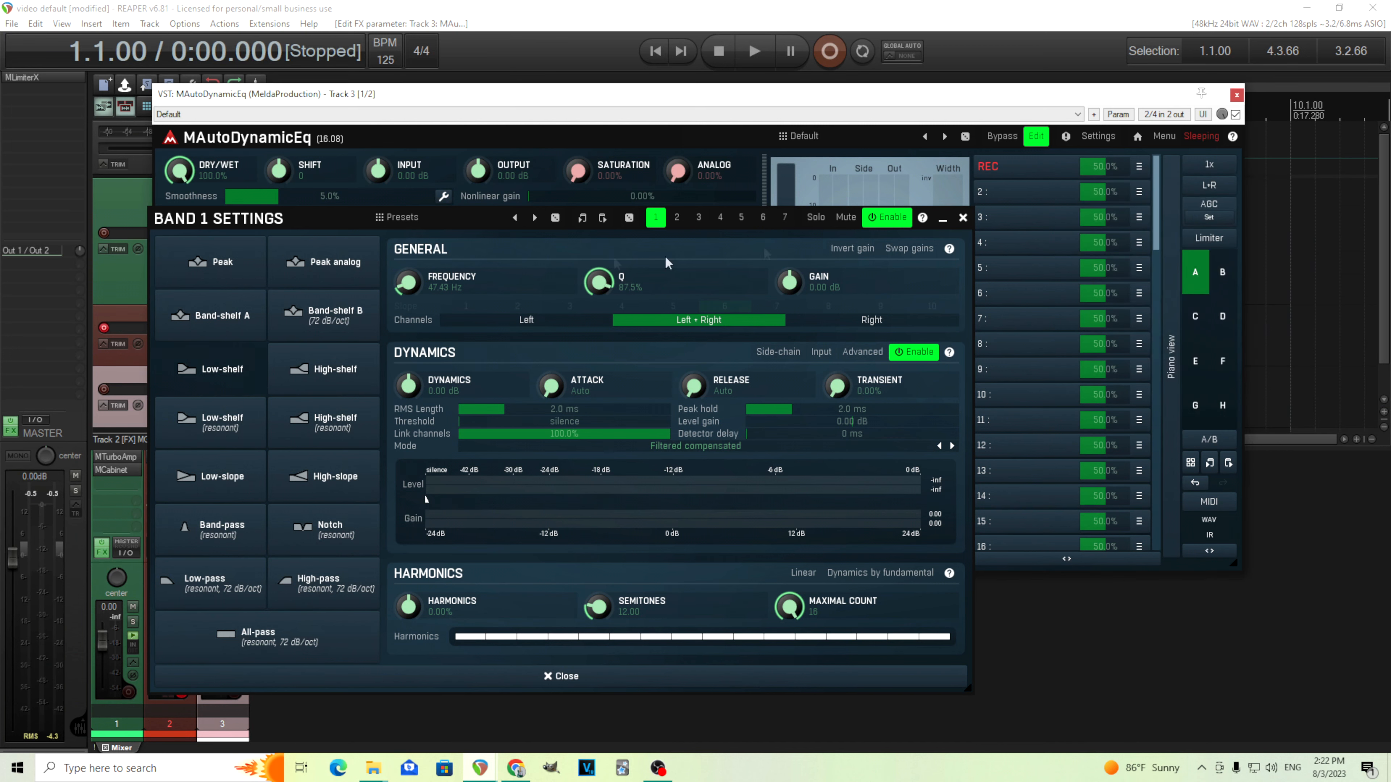
{"action": "left_click_drag", "start_coordinate": [414, 296], "coordinate": [402, 278]}
{"action": "left_click", "coordinate": [677, 217]}
{"action": "left_click", "coordinate": [698, 218]}
{"action": "left_click", "coordinate": [720, 218]}
{"action": "left_click", "coordinate": [741, 218]}
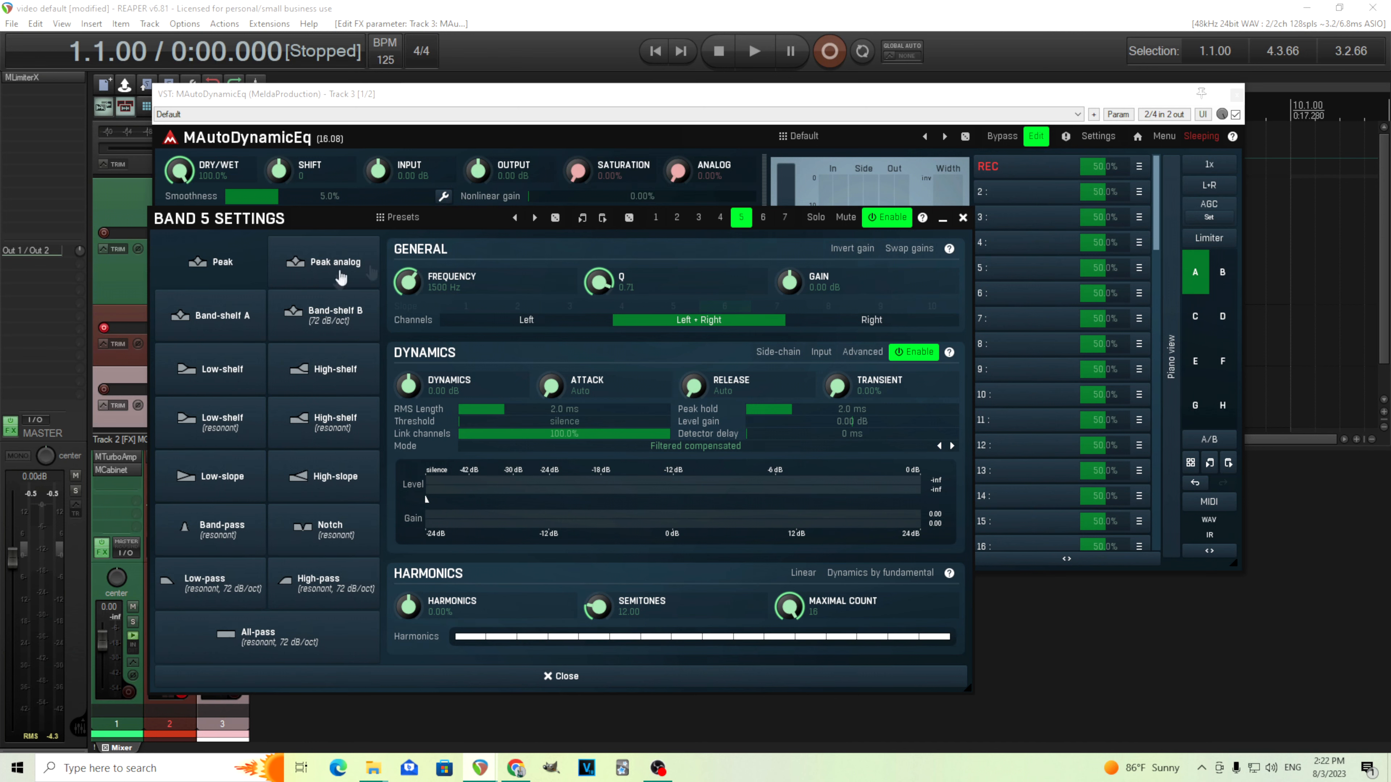
{"action": "left_click", "coordinate": [763, 219]}
{"action": "left_click", "coordinate": [783, 218]}
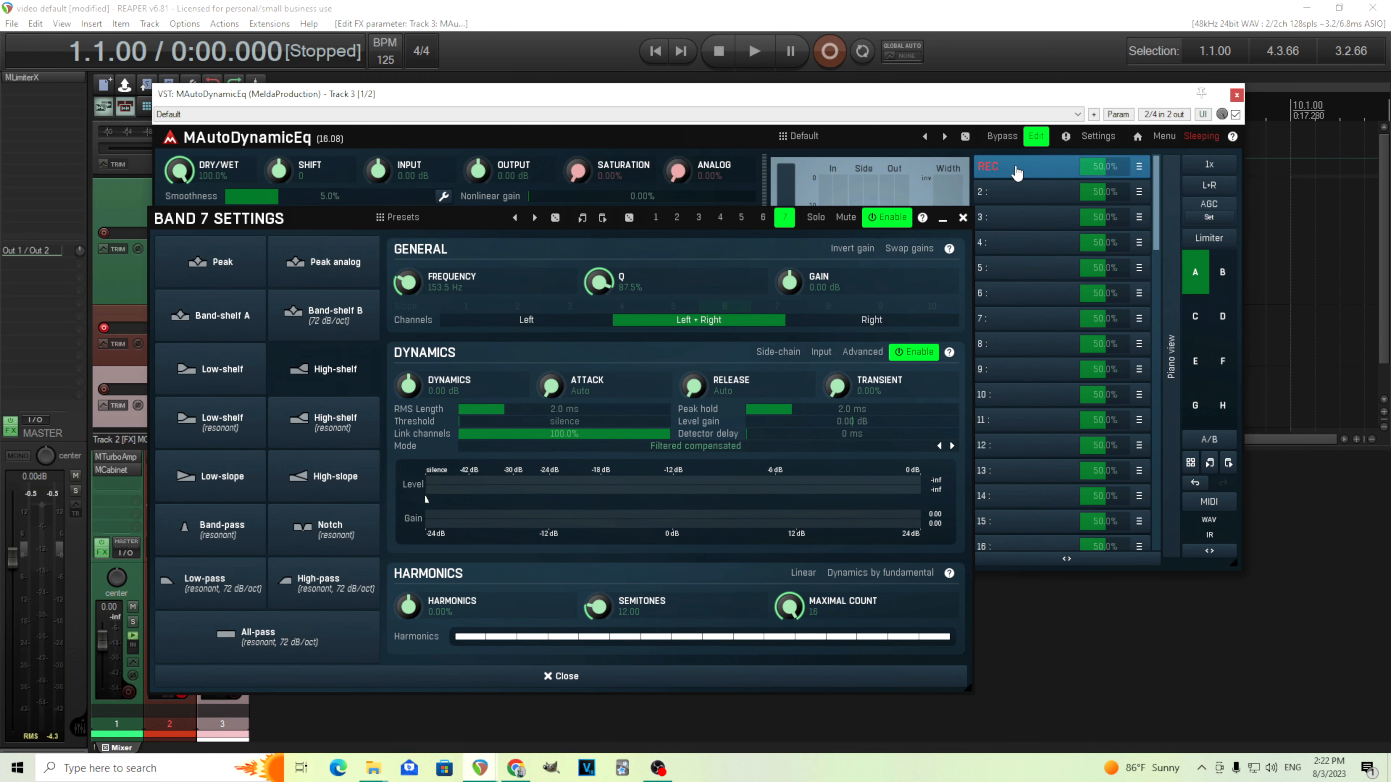
Step: Stop learning, open the settings of multiparameter 1, and set its value mode to By first parameter
{"action": "left_click", "coordinate": [1016, 170]}
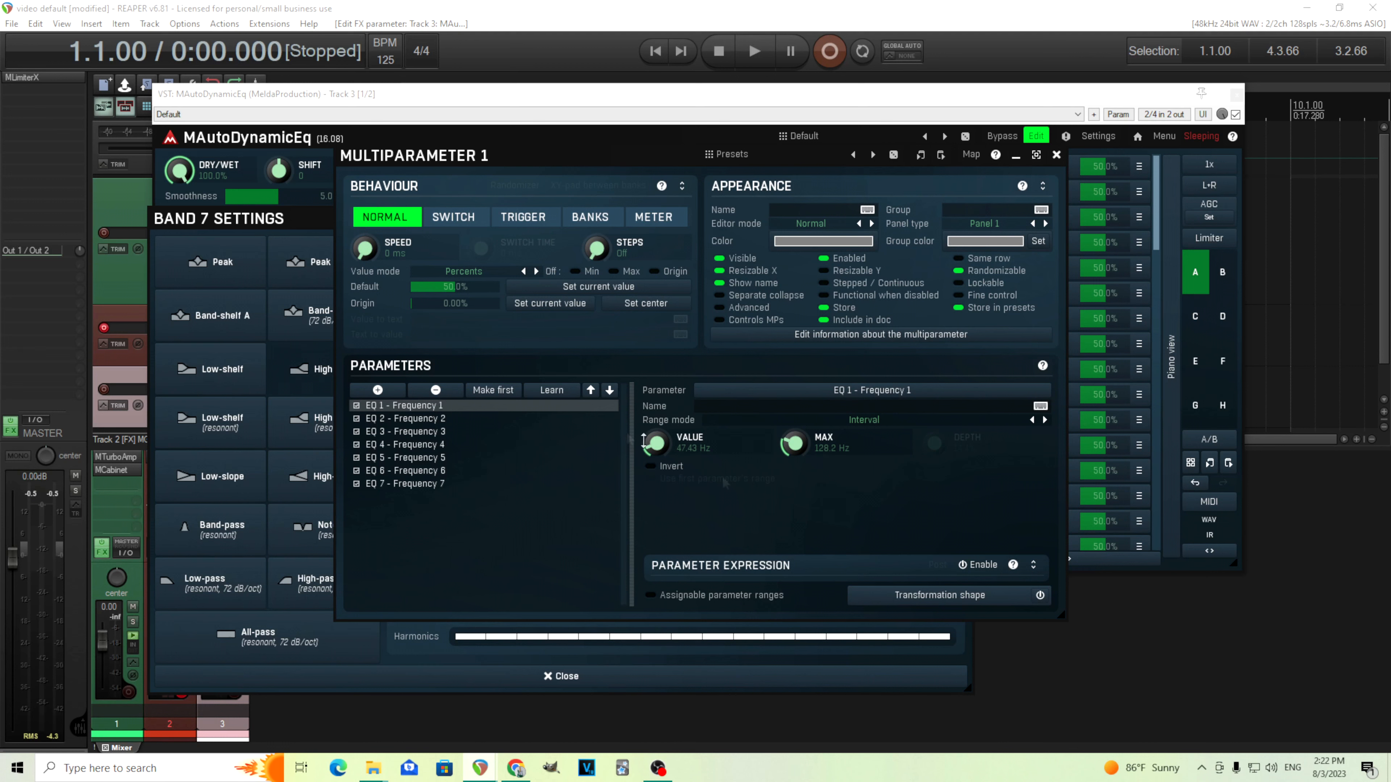
{"action": "left_click", "coordinate": [457, 272]}
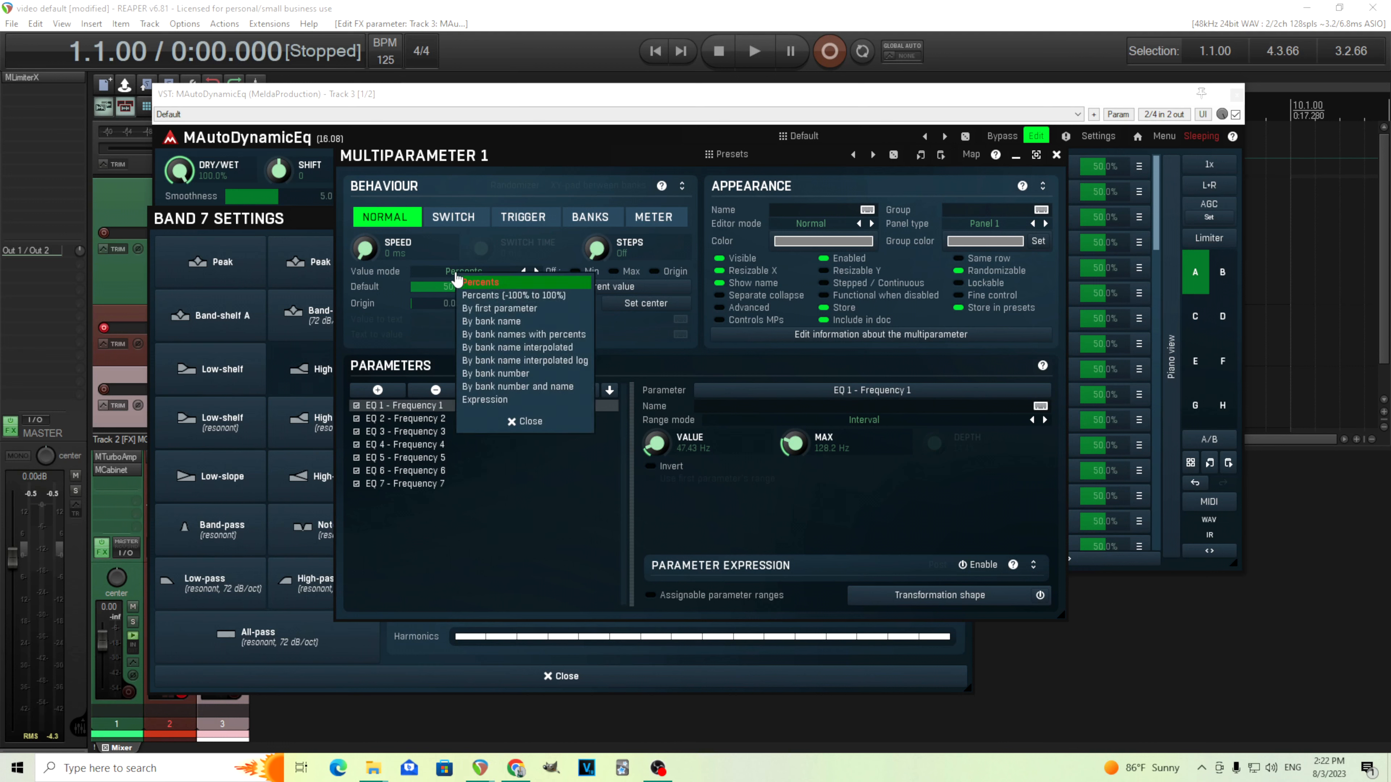
{"action": "left_click", "coordinate": [509, 314]}
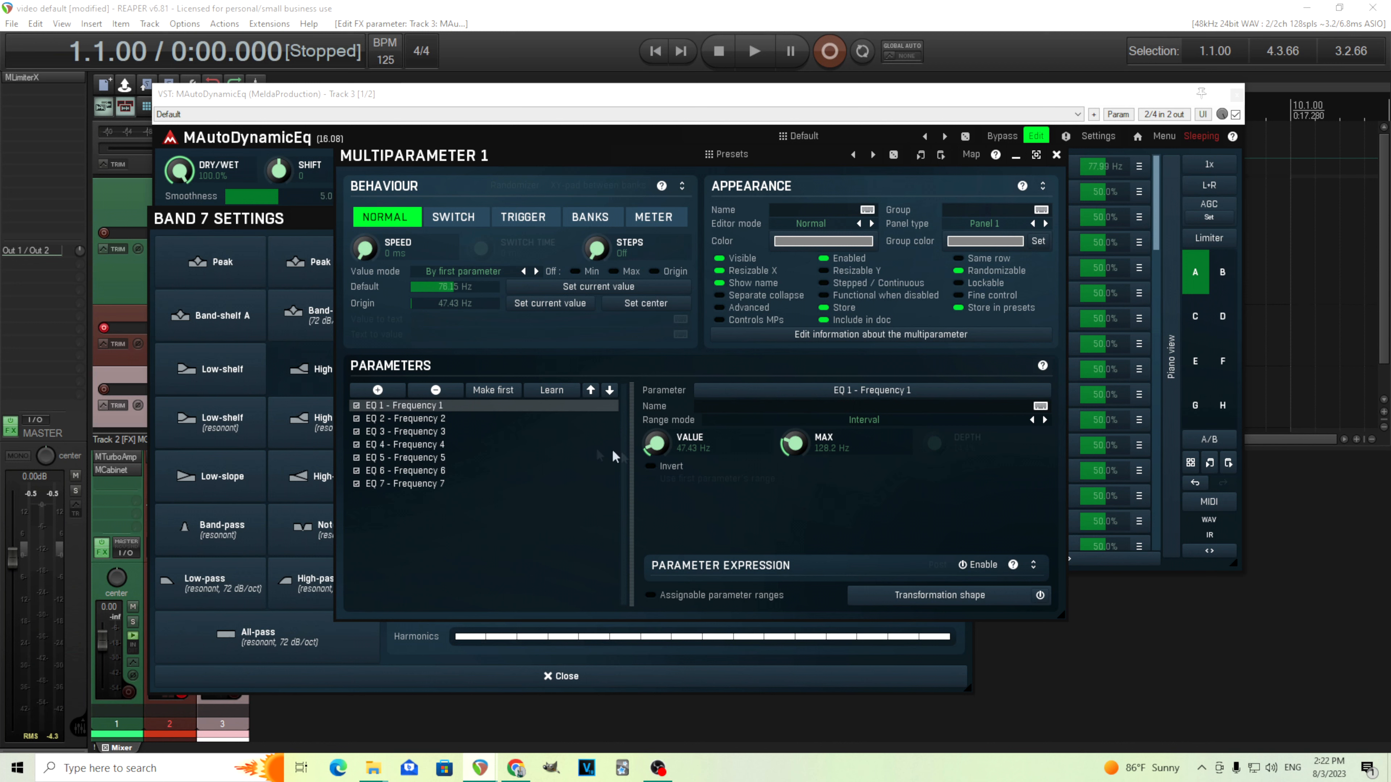
Step: Set the EQ 1 - Frequency 1 range to a value of 50 Hz and a maximum of 5000 Hz
{"action": "double_click", "coordinate": [661, 445]}
{"action": "left_click", "coordinate": [667, 546]}
{"action": "left_click", "coordinate": [667, 594]}
{"action": "left_click", "coordinate": [684, 624]}
{"action": "double_click", "coordinate": [793, 444]}
{"action": "left_click", "coordinate": [805, 547]}
{"action": "left_click", "coordinate": [806, 595]}
{"action": "left_click", "coordinate": [806, 594]}
{"action": "left_click", "coordinate": [806, 594]}
{"action": "left_click", "coordinate": [809, 622]}
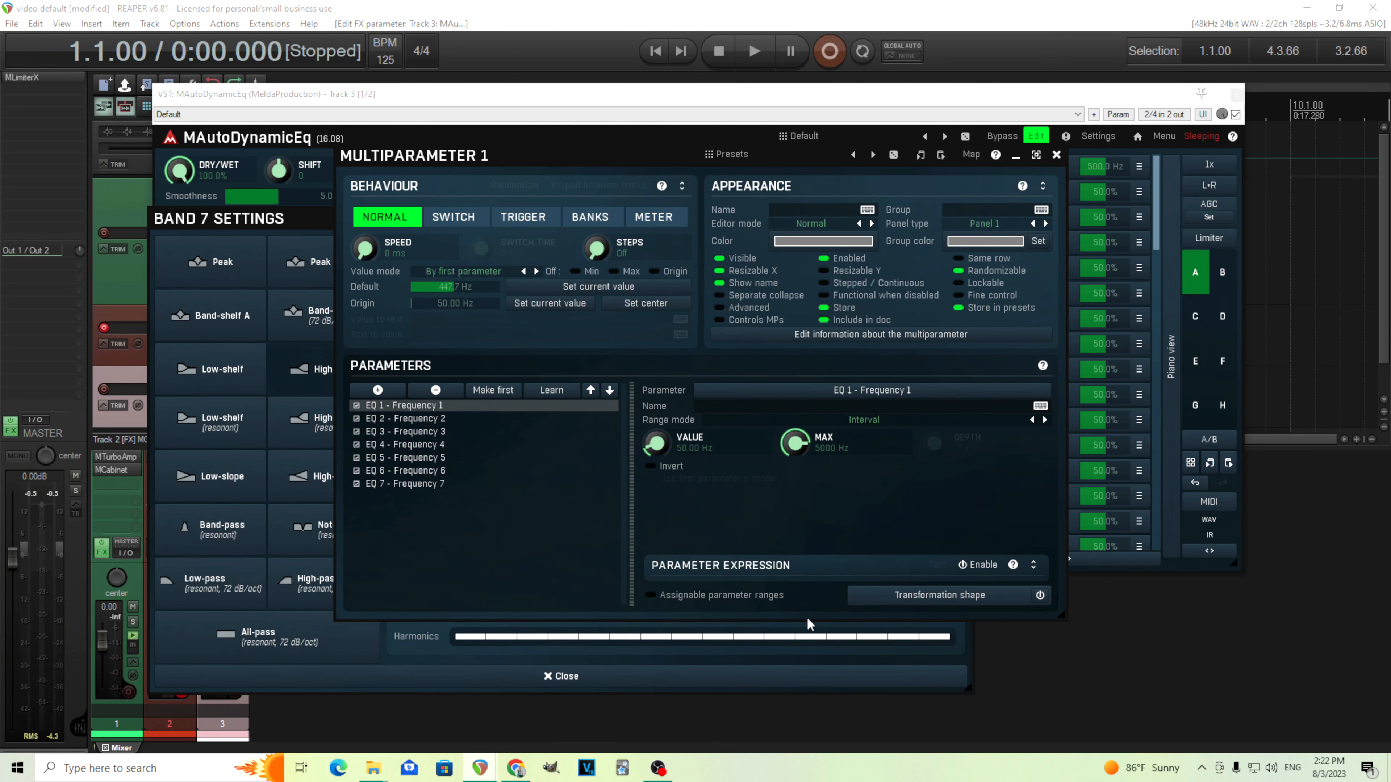
Step: Make the Frequency parameters of EQ 2 through EQ 7 use the first parameter's range
{"action": "left_click", "coordinate": [417, 420]}
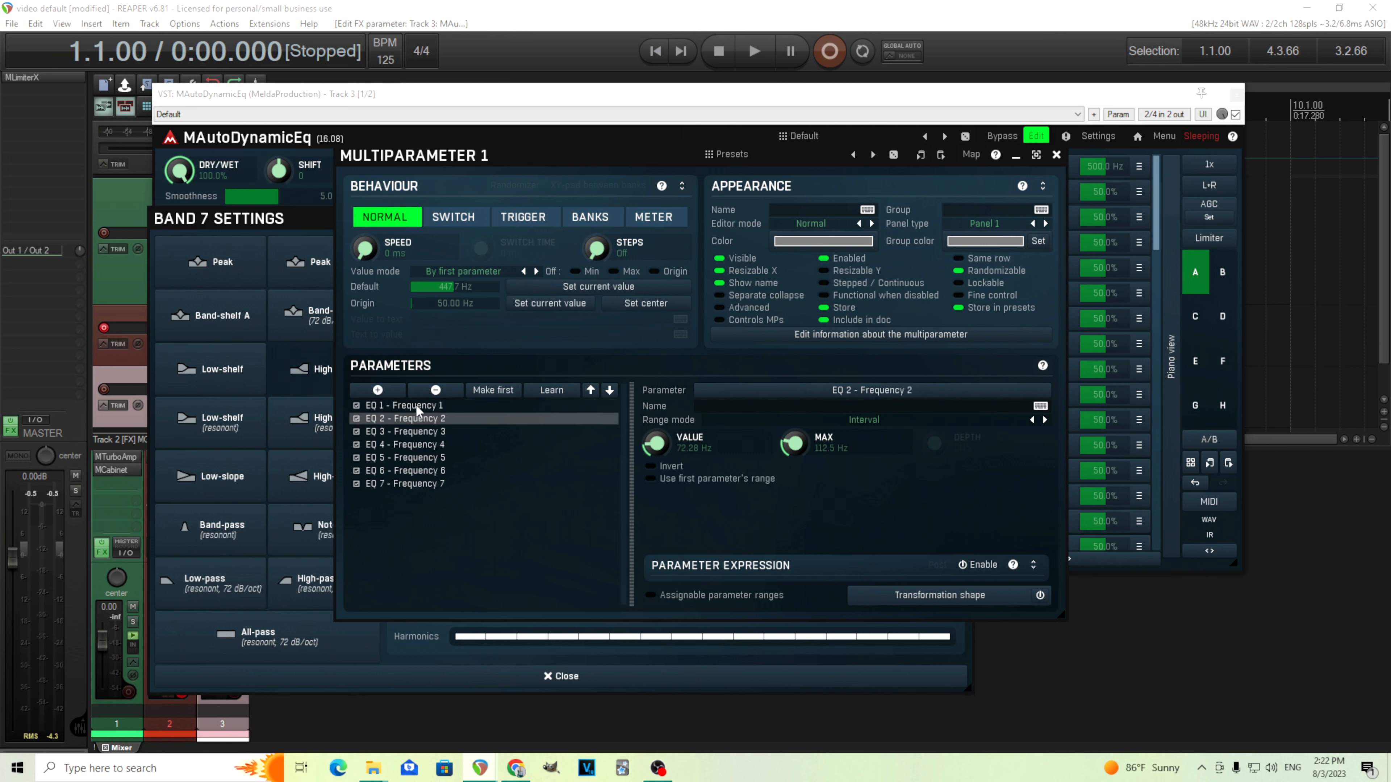
{"action": "left_click", "coordinate": [415, 404]}
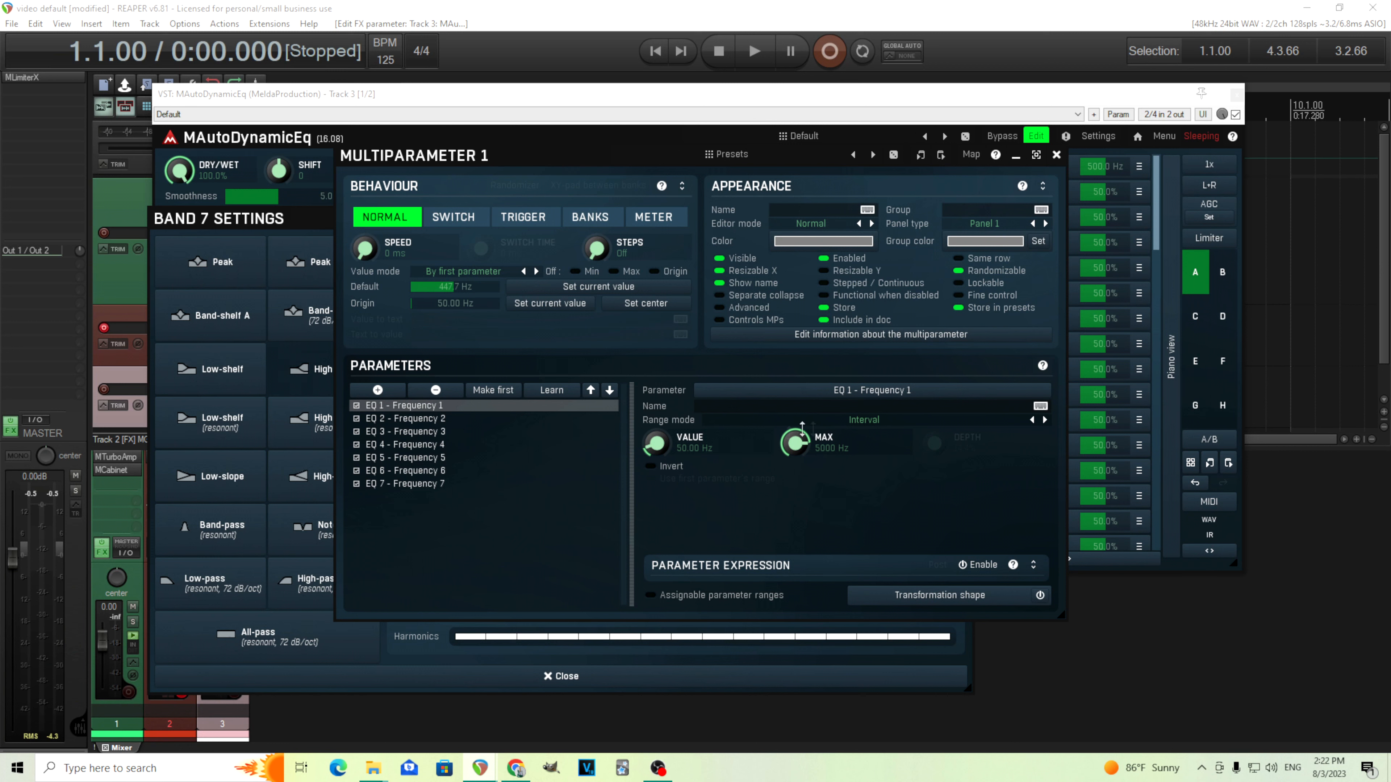
{"action": "left_click", "coordinate": [415, 420]}
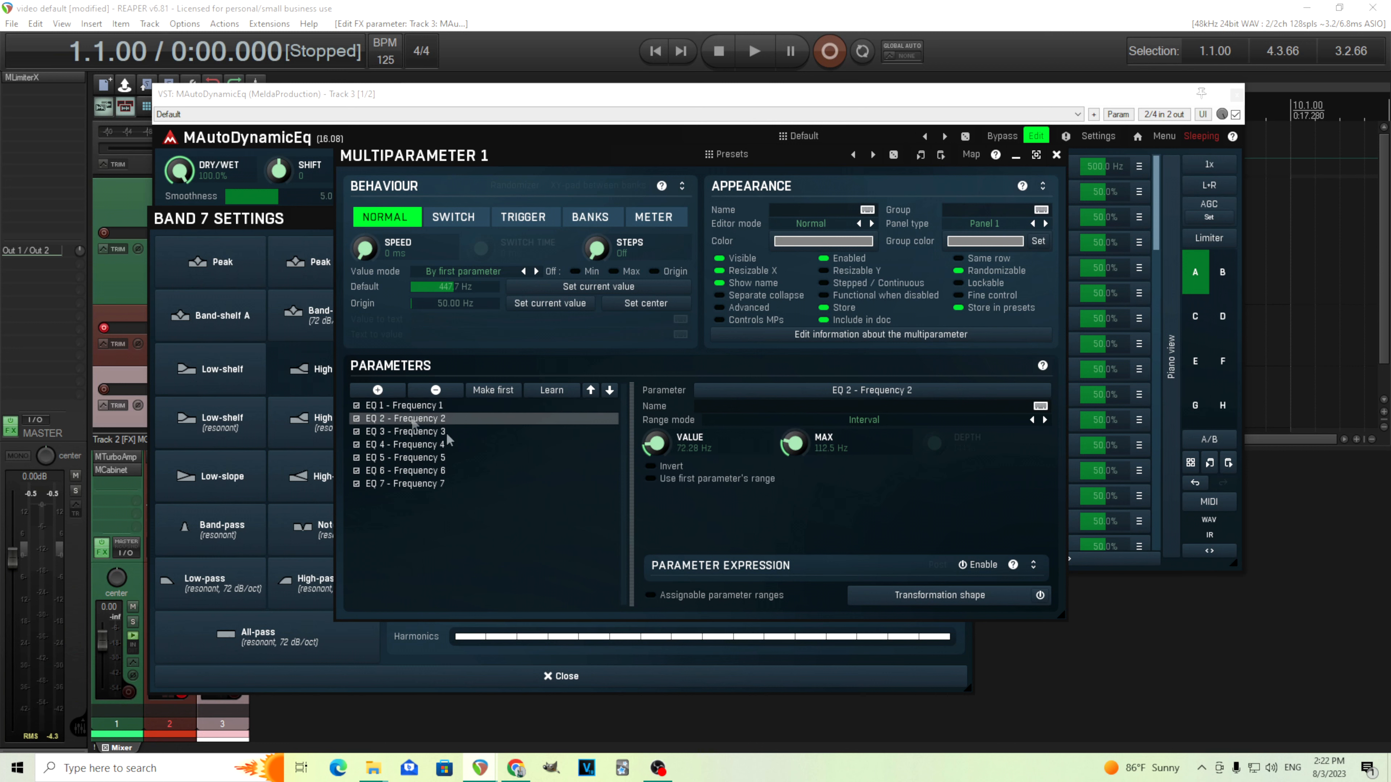
{"action": "left_click", "coordinate": [685, 481]}
{"action": "left_click", "coordinate": [466, 433]}
{"action": "left_click", "coordinate": [679, 479]}
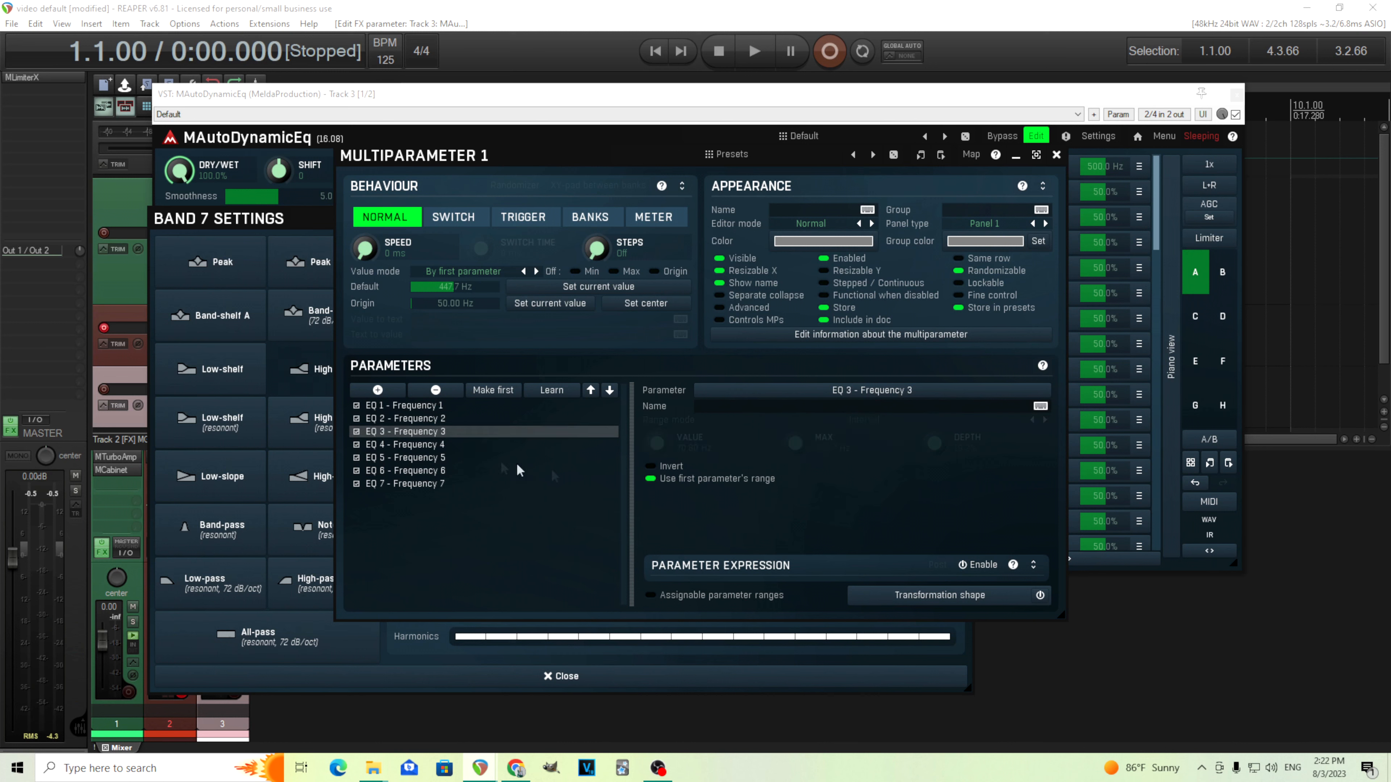
{"action": "left_click", "coordinate": [481, 446]}
{"action": "left_click", "coordinate": [666, 481]}
{"action": "left_click", "coordinate": [492, 458]}
{"action": "left_click", "coordinate": [652, 480]}
{"action": "left_click", "coordinate": [484, 484]}
{"action": "left_click", "coordinate": [657, 481]}
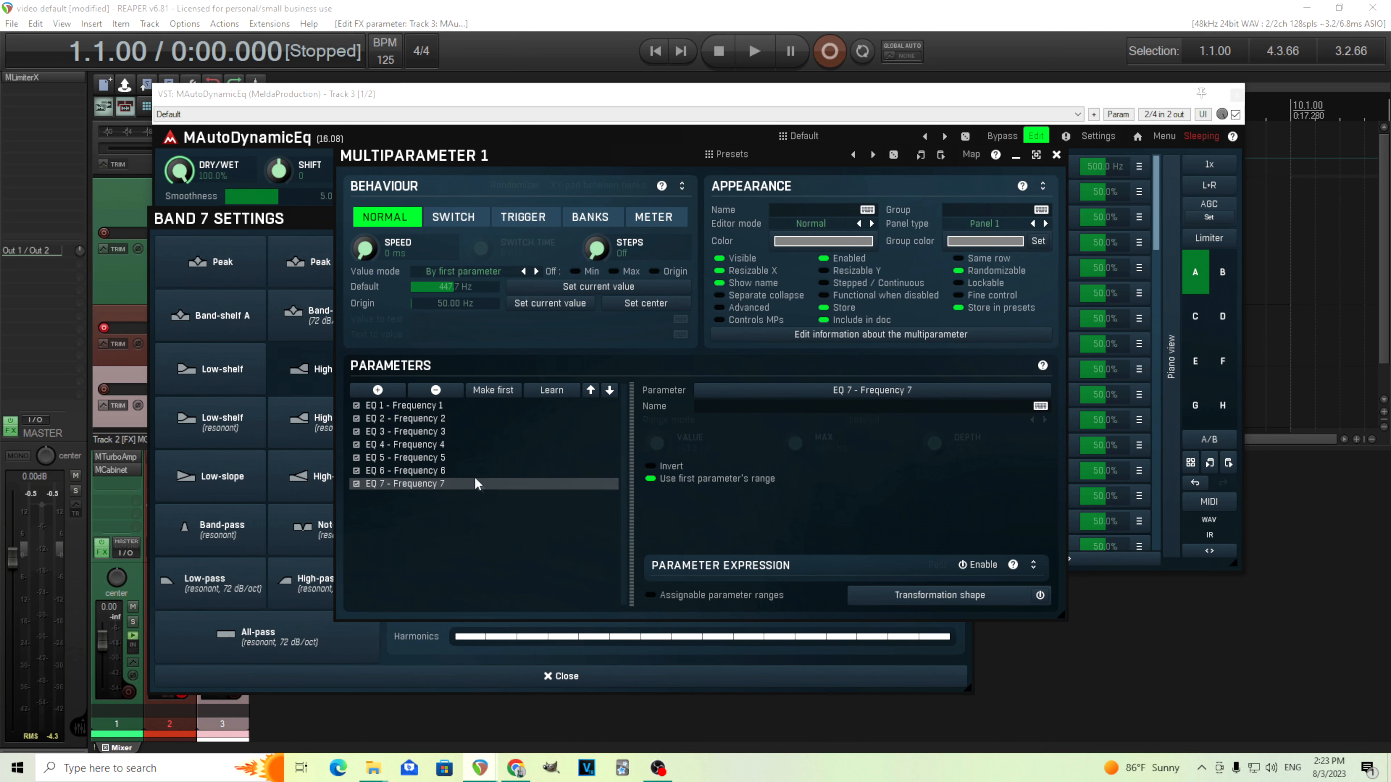
{"action": "left_click", "coordinate": [518, 471]}
{"action": "left_click", "coordinate": [665, 482]}
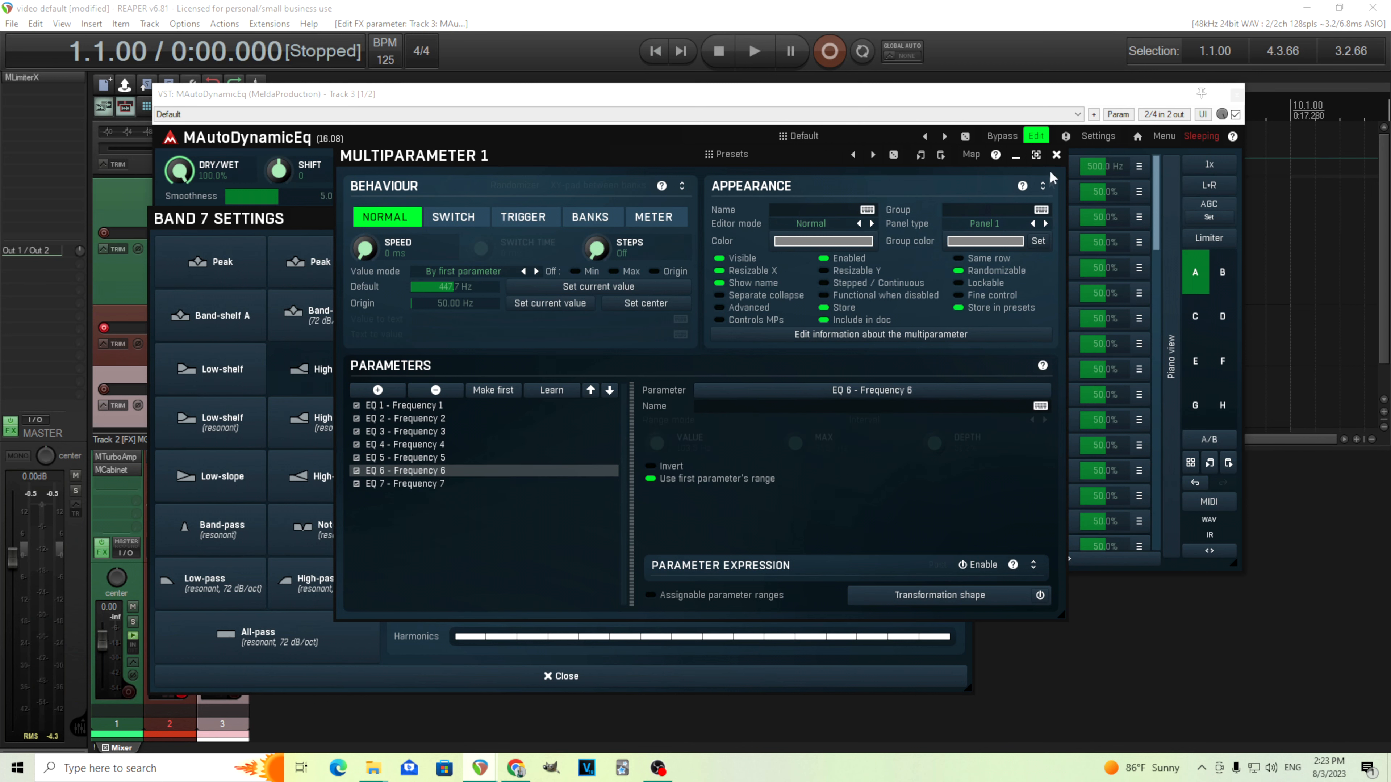
Step: Close the multiparameter settings, set multiparameter 1 to 447.7 Hz, and check the frequency in bands 2 and 4
{"action": "left_click", "coordinate": [1056, 155]}
{"action": "left_click_drag", "start_coordinate": [1108, 168], "coordinate": [1117, 176]}
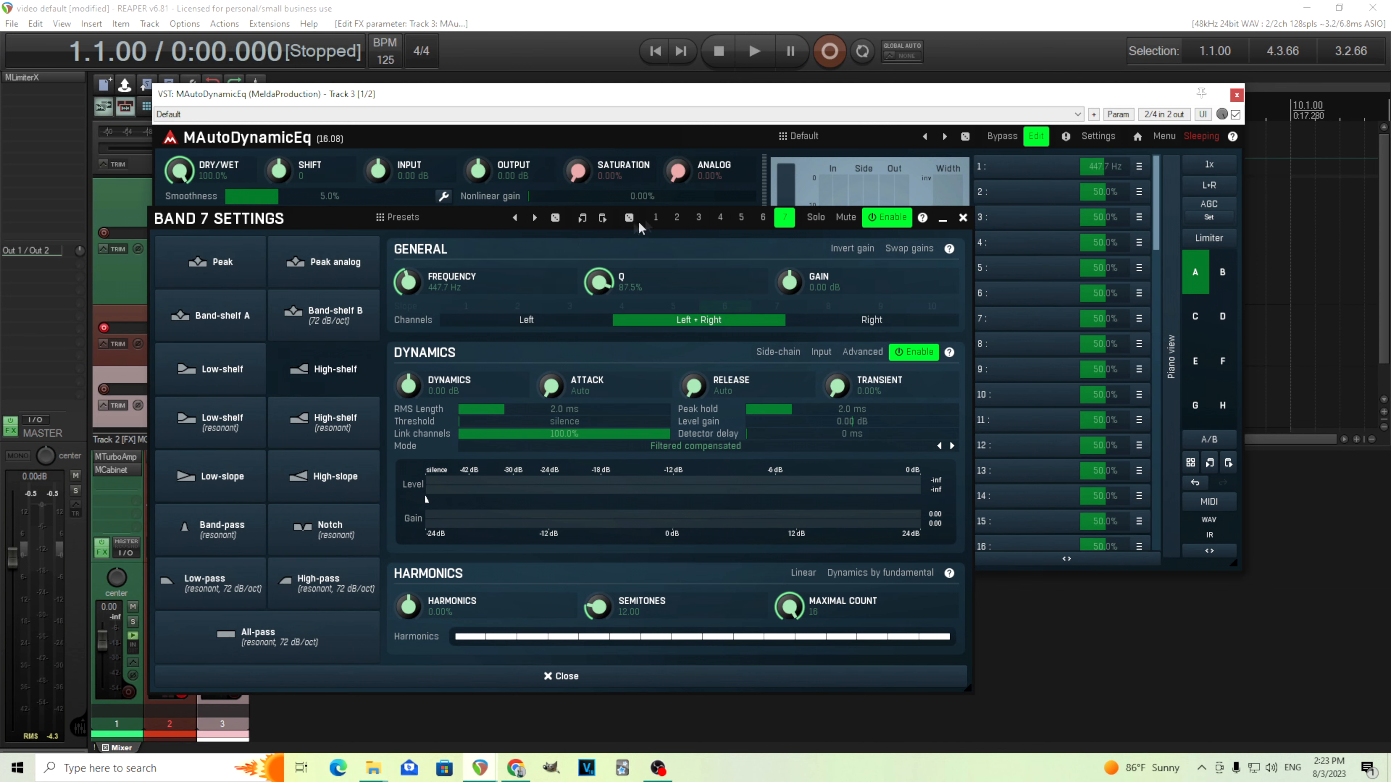
{"action": "left_click", "coordinate": [677, 218]}
{"action": "left_click", "coordinate": [720, 217]}
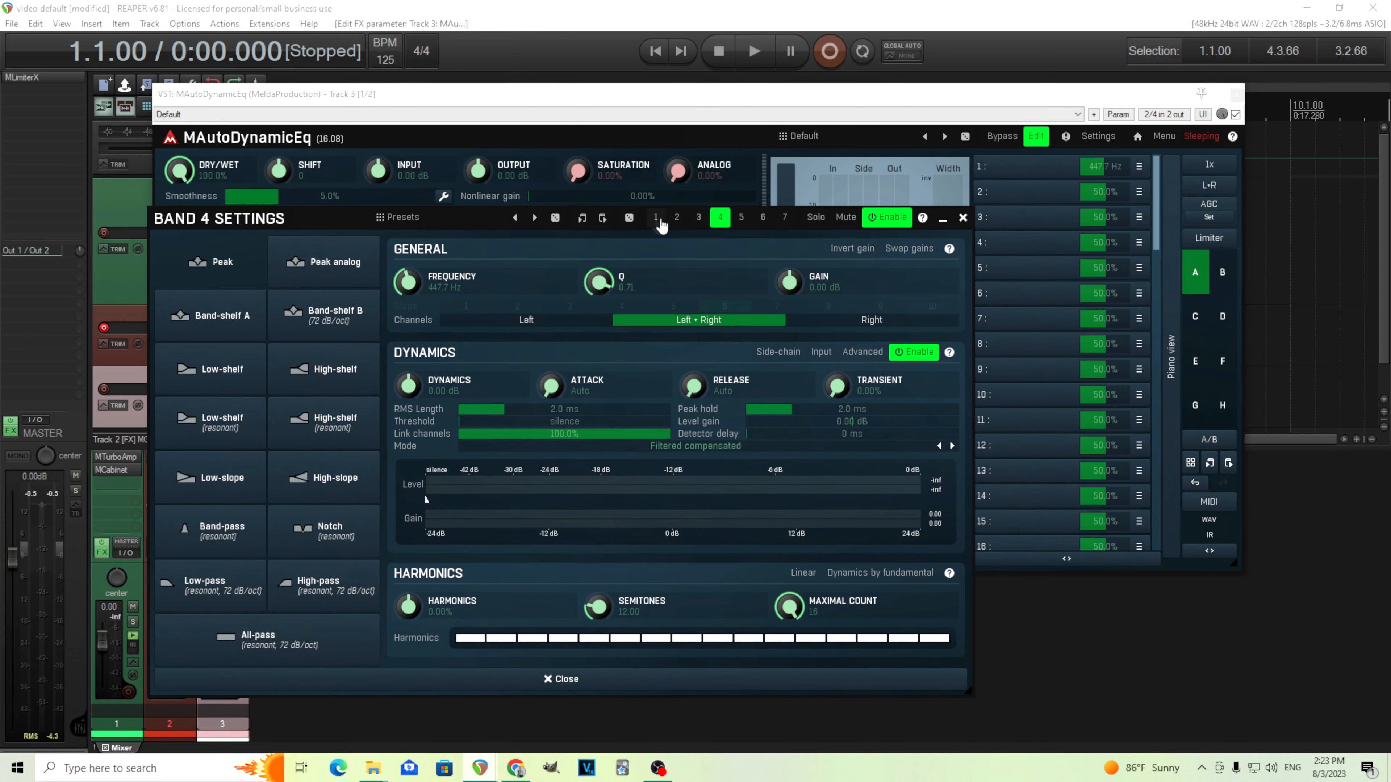
Step: Clear and learn multiparameter 2 with the Q of bands 1 through 7, and stop learning
{"action": "left_click", "coordinate": [656, 217]}
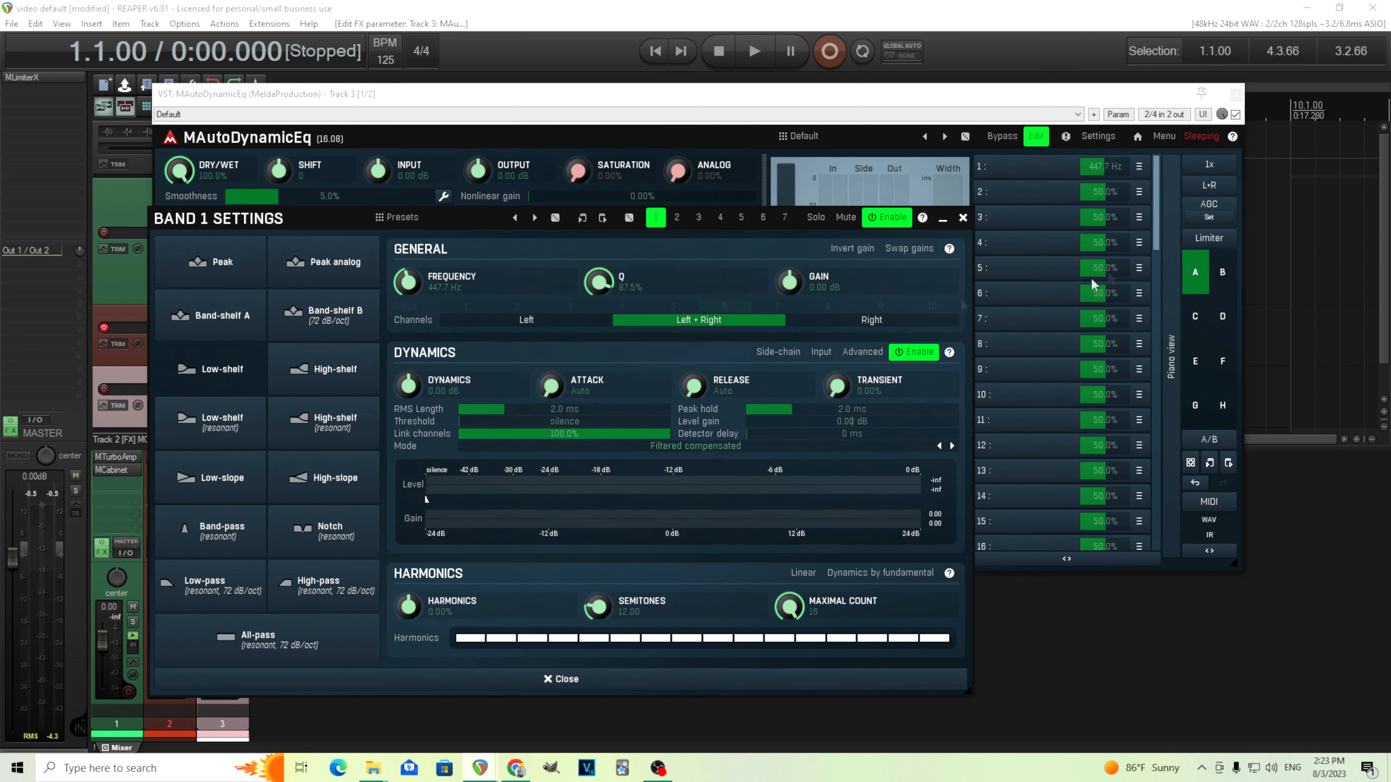
{"action": "left_click", "coordinate": [1139, 193]}
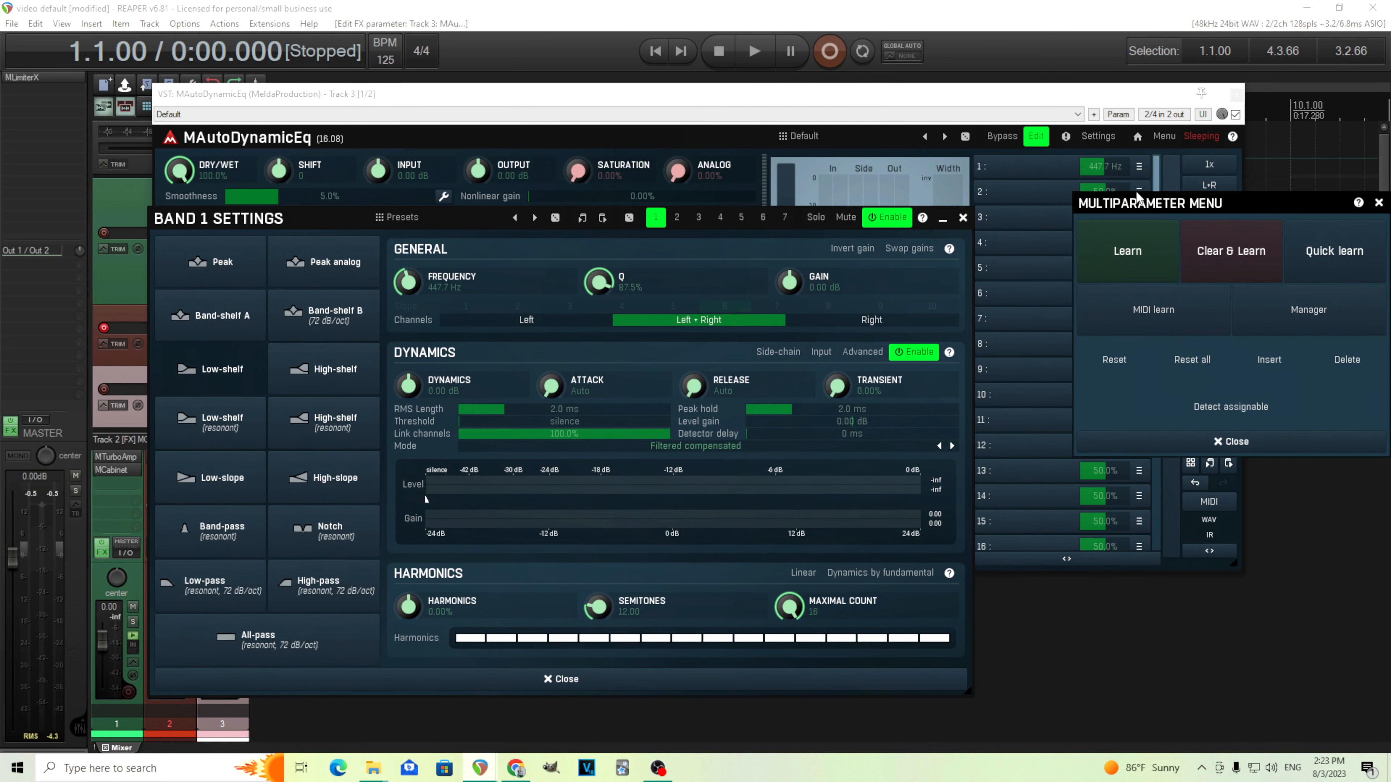
{"action": "left_click", "coordinate": [1198, 235]}
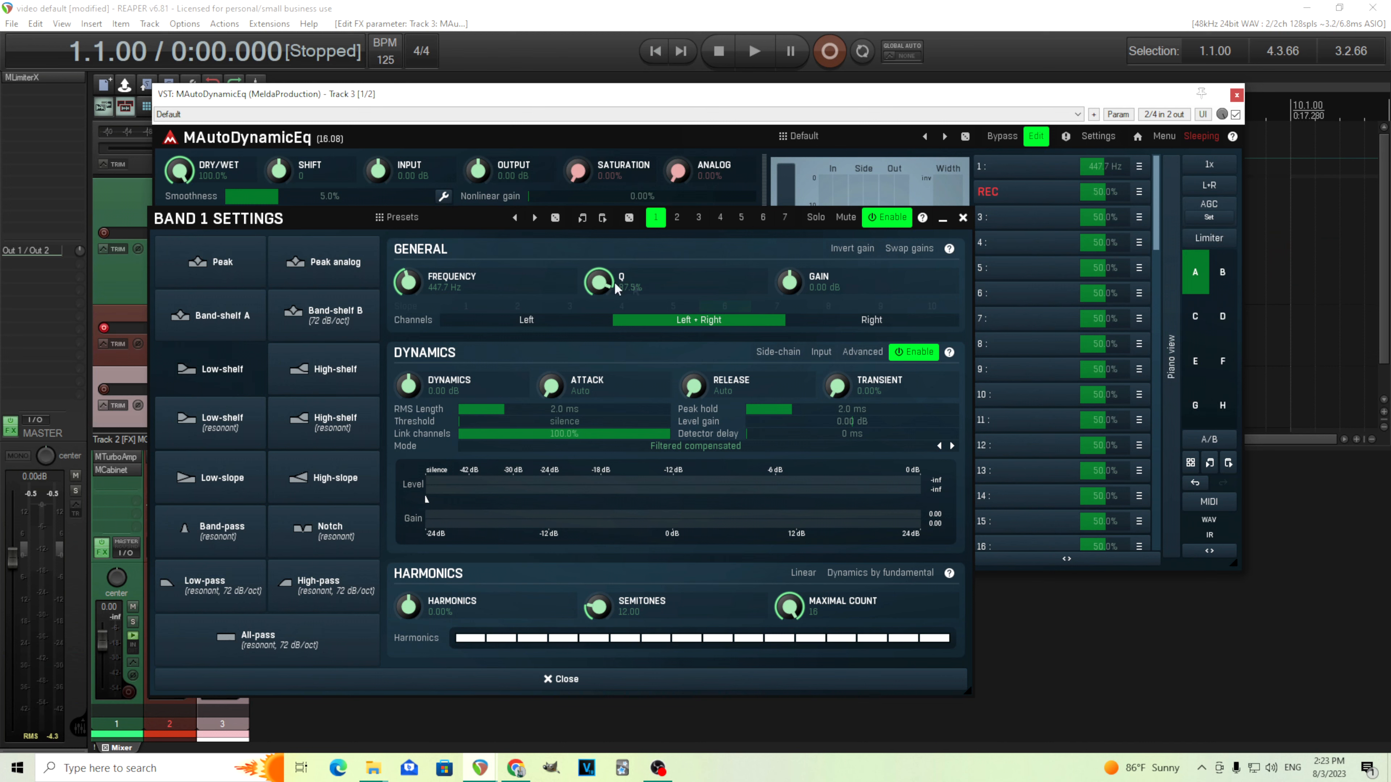
{"action": "scroll", "coordinate": [613, 285], "scroll_direction": "down", "scroll_amount": 5}
{"action": "left_click", "coordinate": [677, 217]}
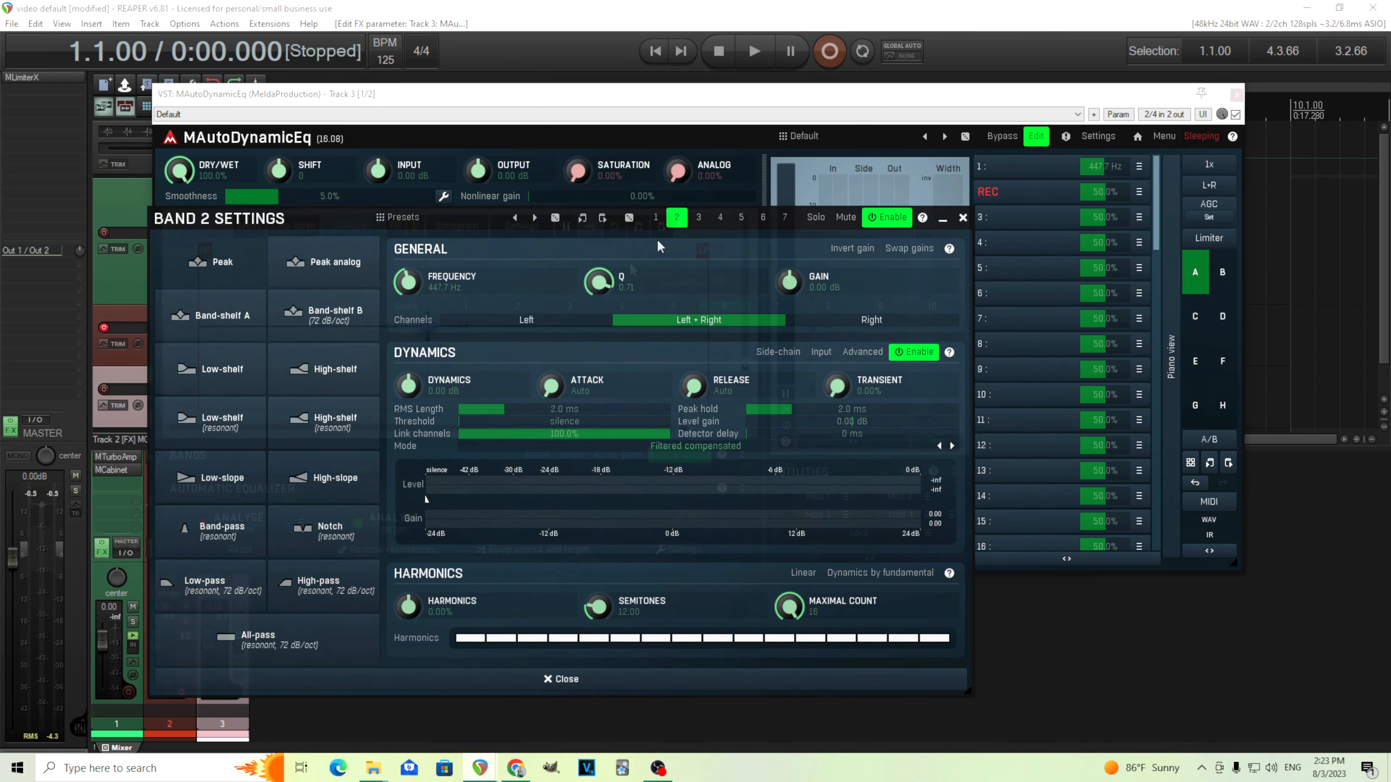
{"action": "left_click", "coordinate": [699, 218]}
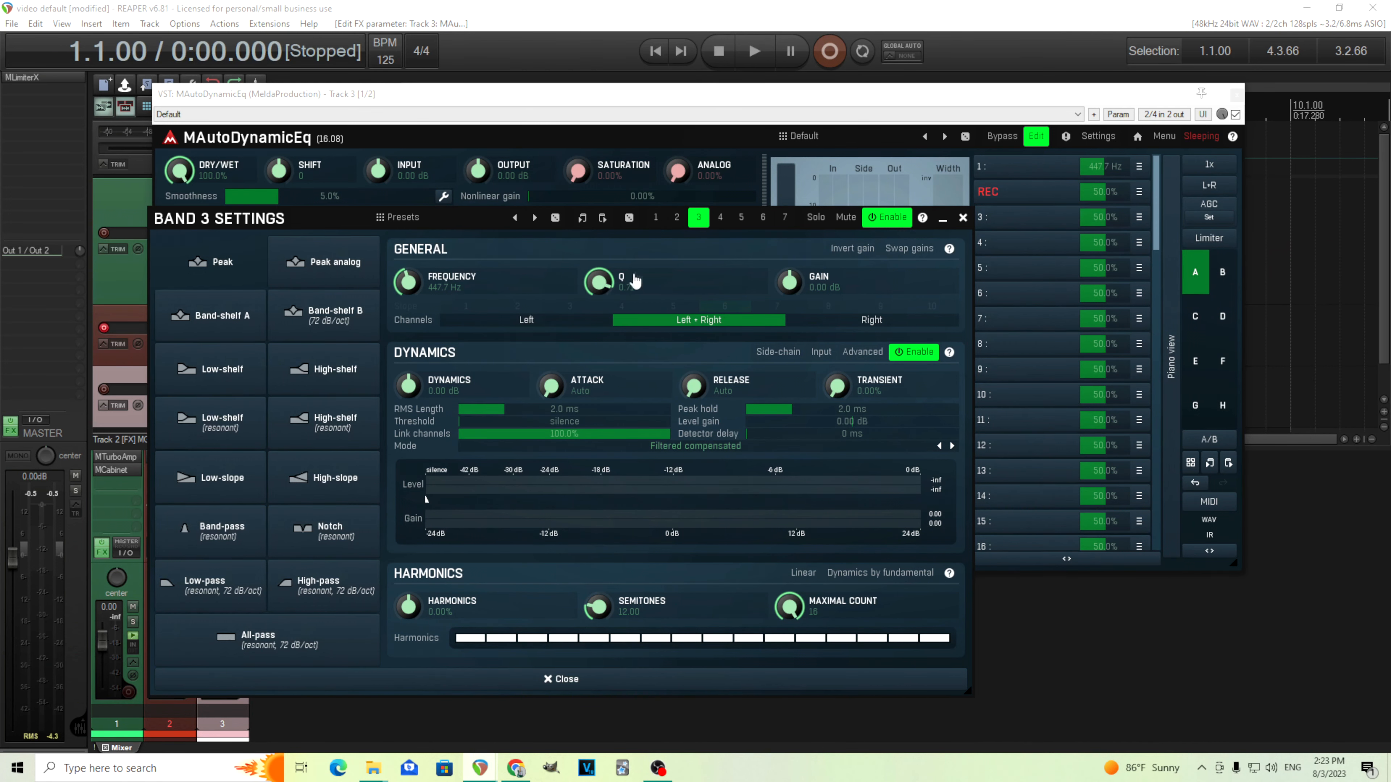
{"action": "left_click", "coordinate": [720, 218]}
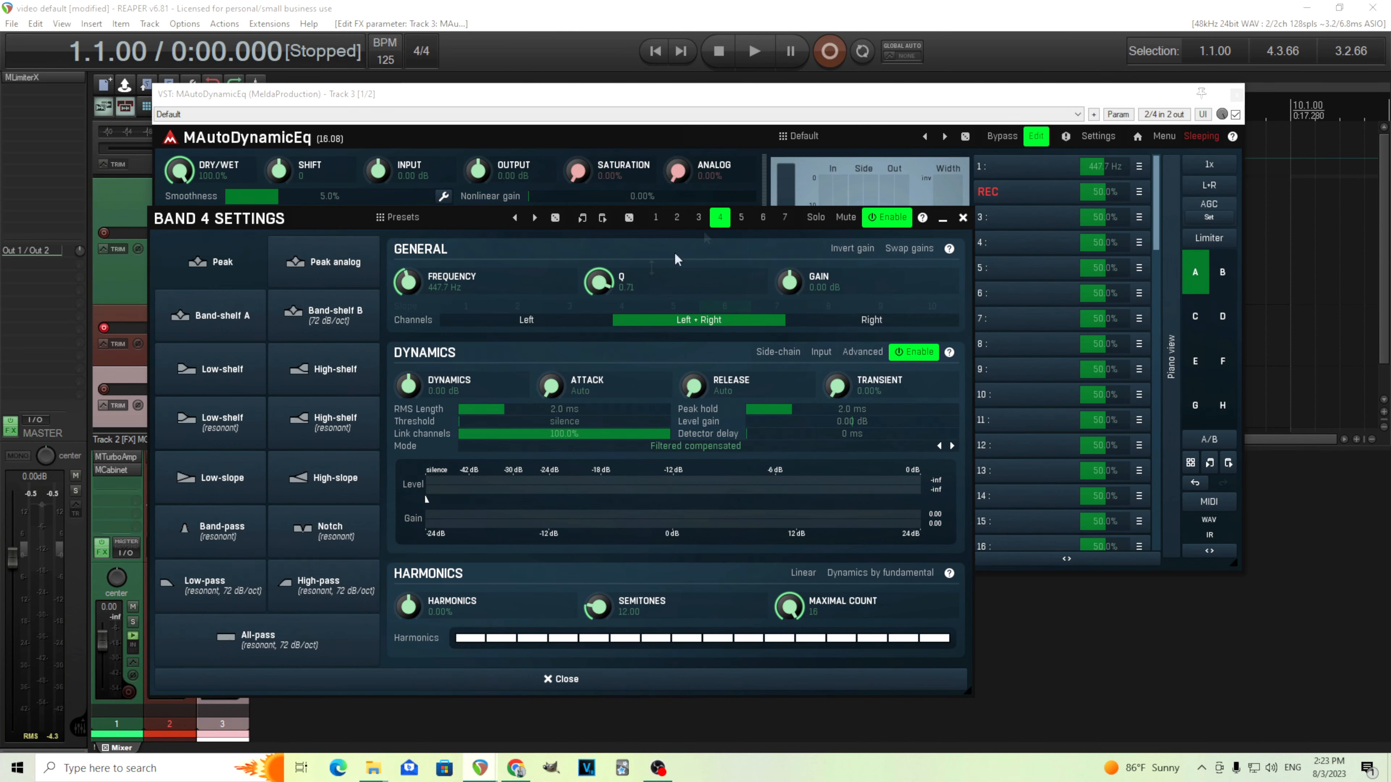
{"action": "left_click", "coordinate": [741, 217]}
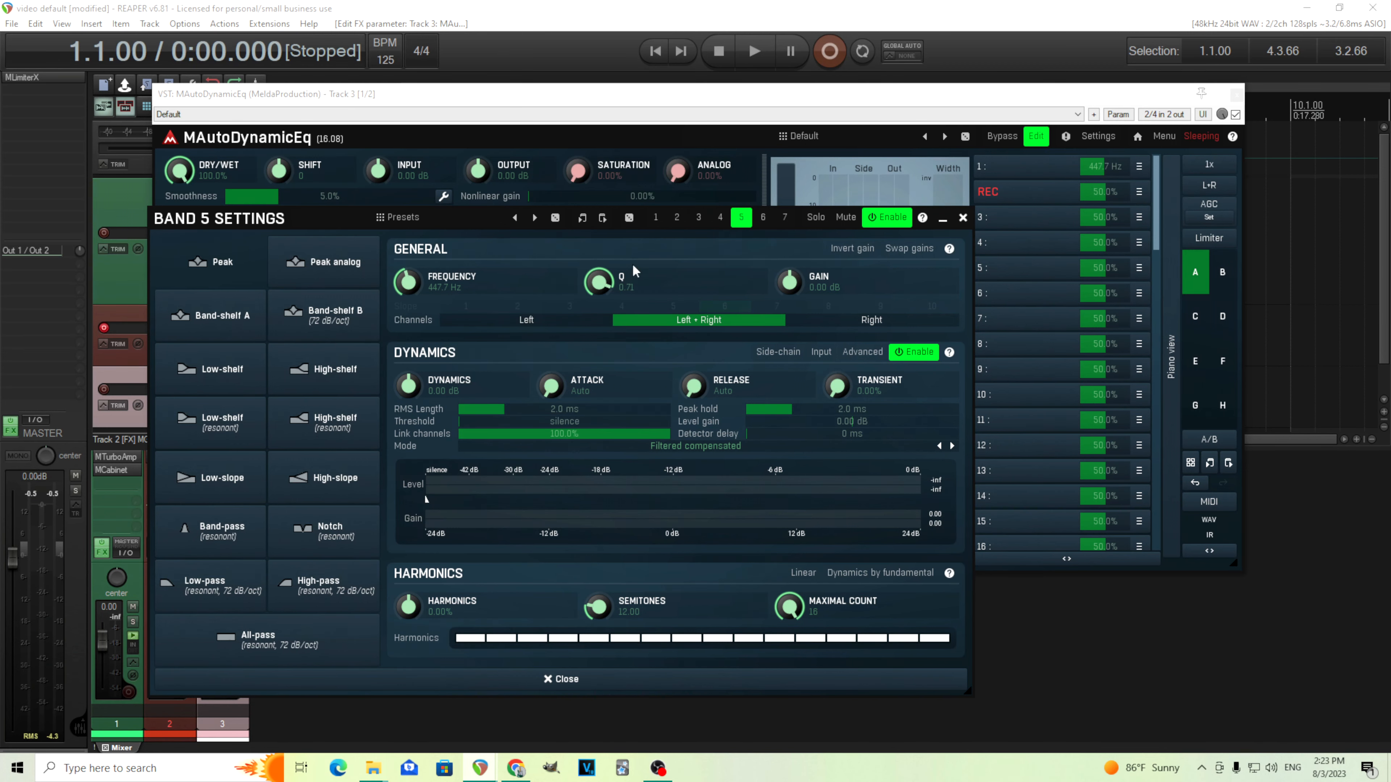
{"action": "left_click", "coordinate": [763, 217]}
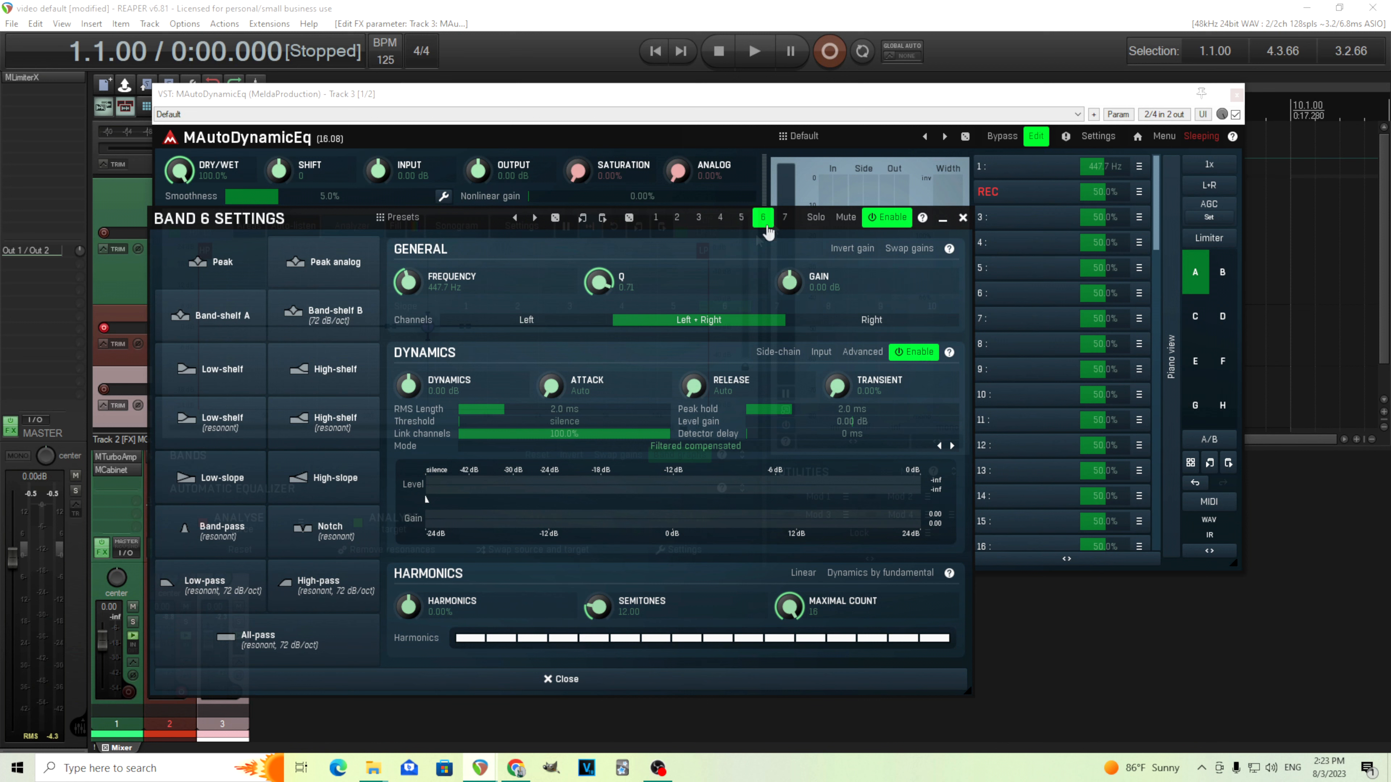
{"action": "left_click", "coordinate": [785, 217]}
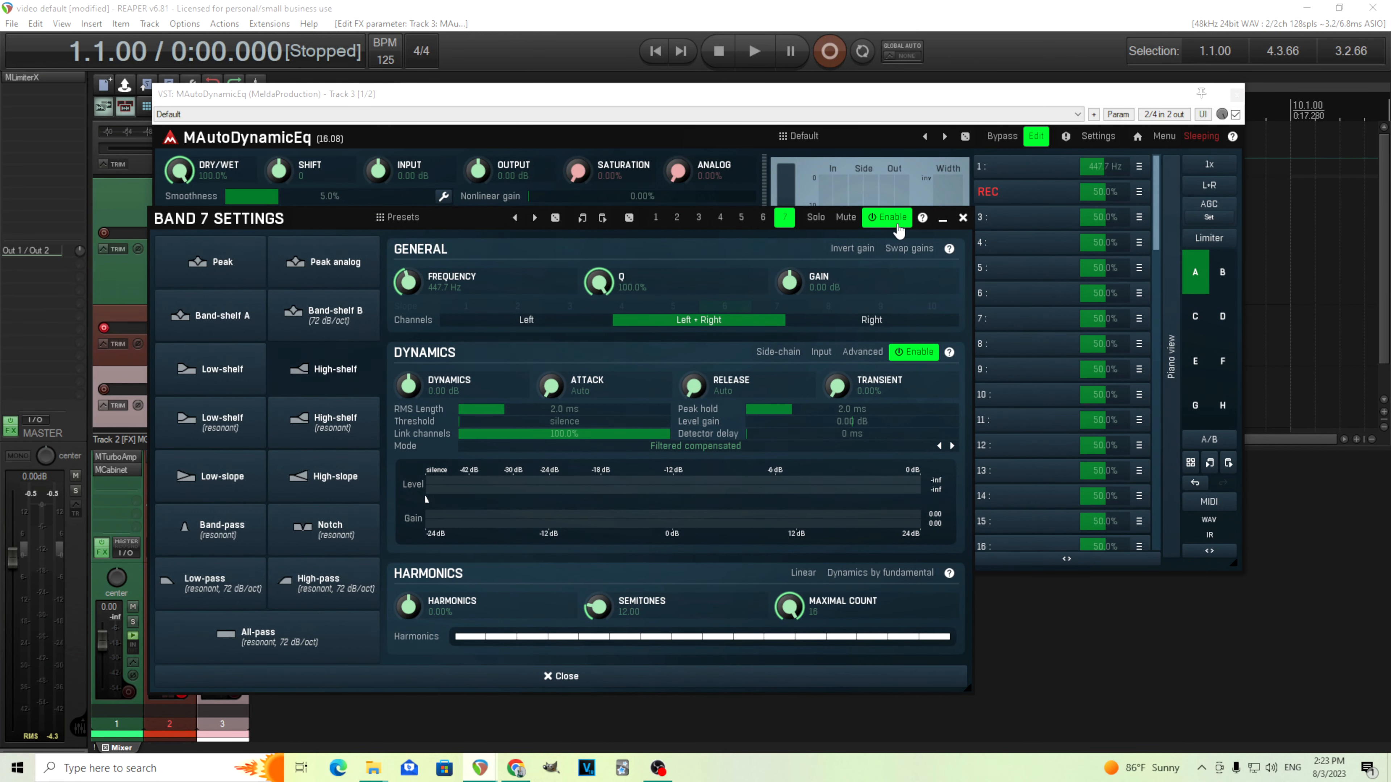
{"action": "left_click", "coordinate": [996, 199]}
Step: Open the settings of multiparameter 2 and set the EQ 1 - Q 1 range to a value of 0% and a maximum of 100%
{"action": "left_click", "coordinate": [996, 203]}
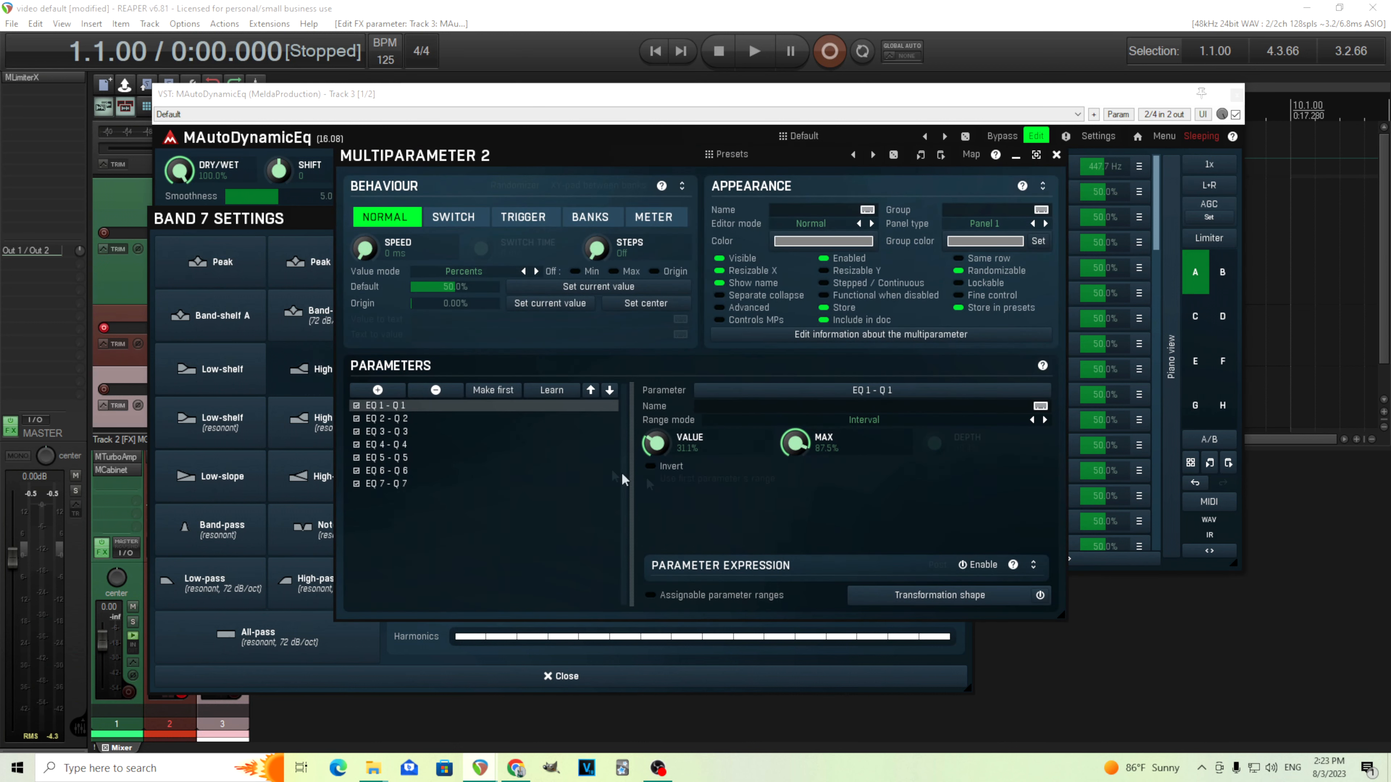
{"action": "double_click", "coordinate": [669, 443]}
{"action": "double_click", "coordinate": [800, 453]}
Step: Make the Q parameters of EQ 2 through EQ 7 use the first parameter's range, and close the multiparameter settings
{"action": "left_click", "coordinate": [423, 419]}
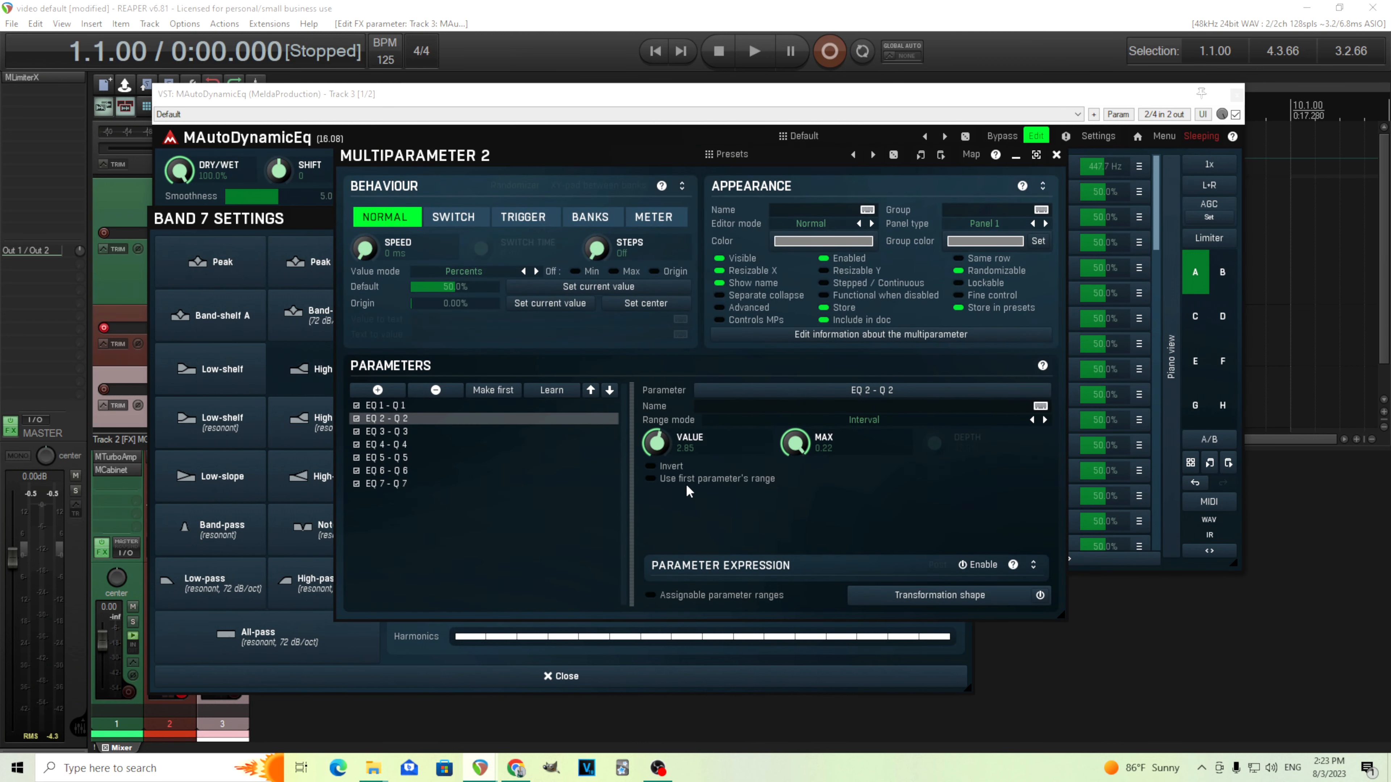
{"action": "left_click", "coordinate": [685, 482]}
{"action": "left_click", "coordinate": [447, 434]}
{"action": "left_click", "coordinate": [709, 480]}
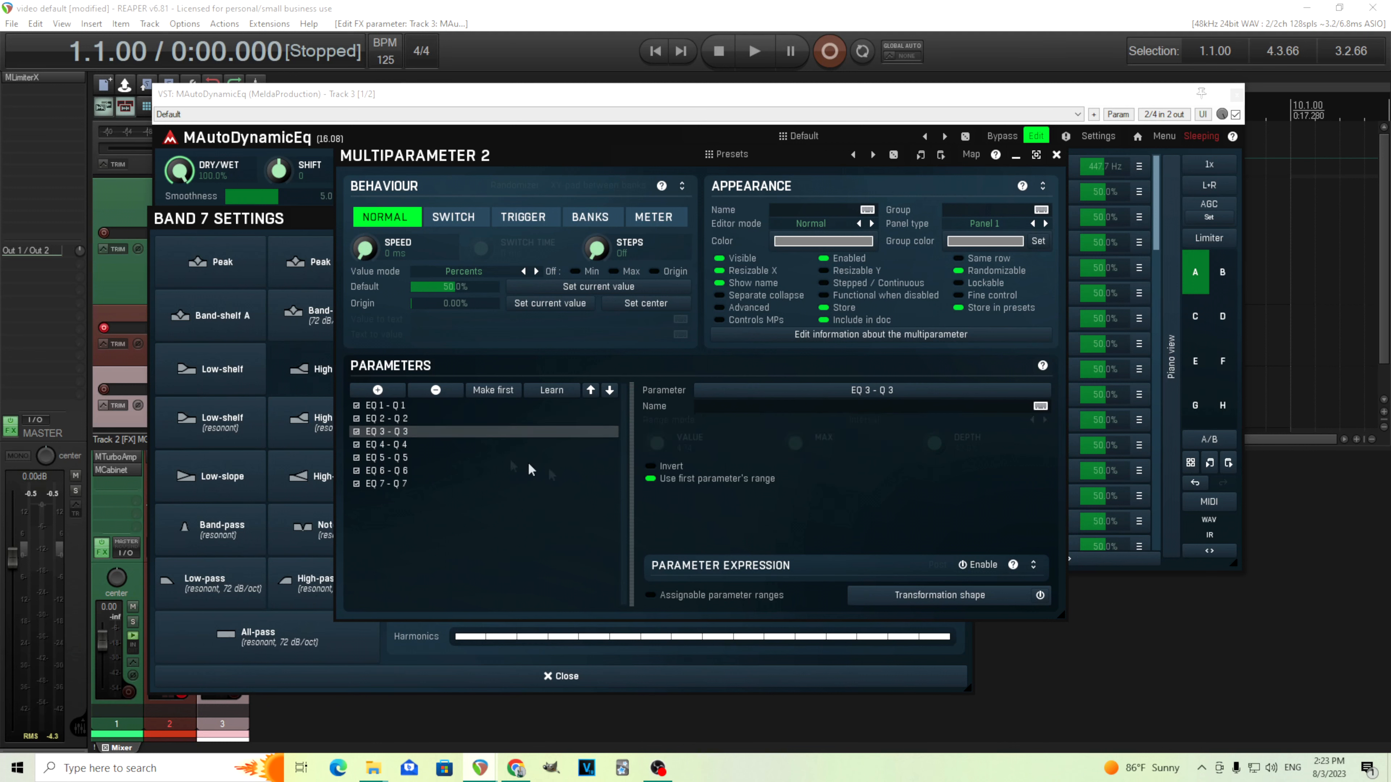
{"action": "left_click", "coordinate": [451, 447]}
{"action": "left_click", "coordinate": [679, 481]}
{"action": "left_click", "coordinate": [445, 459]}
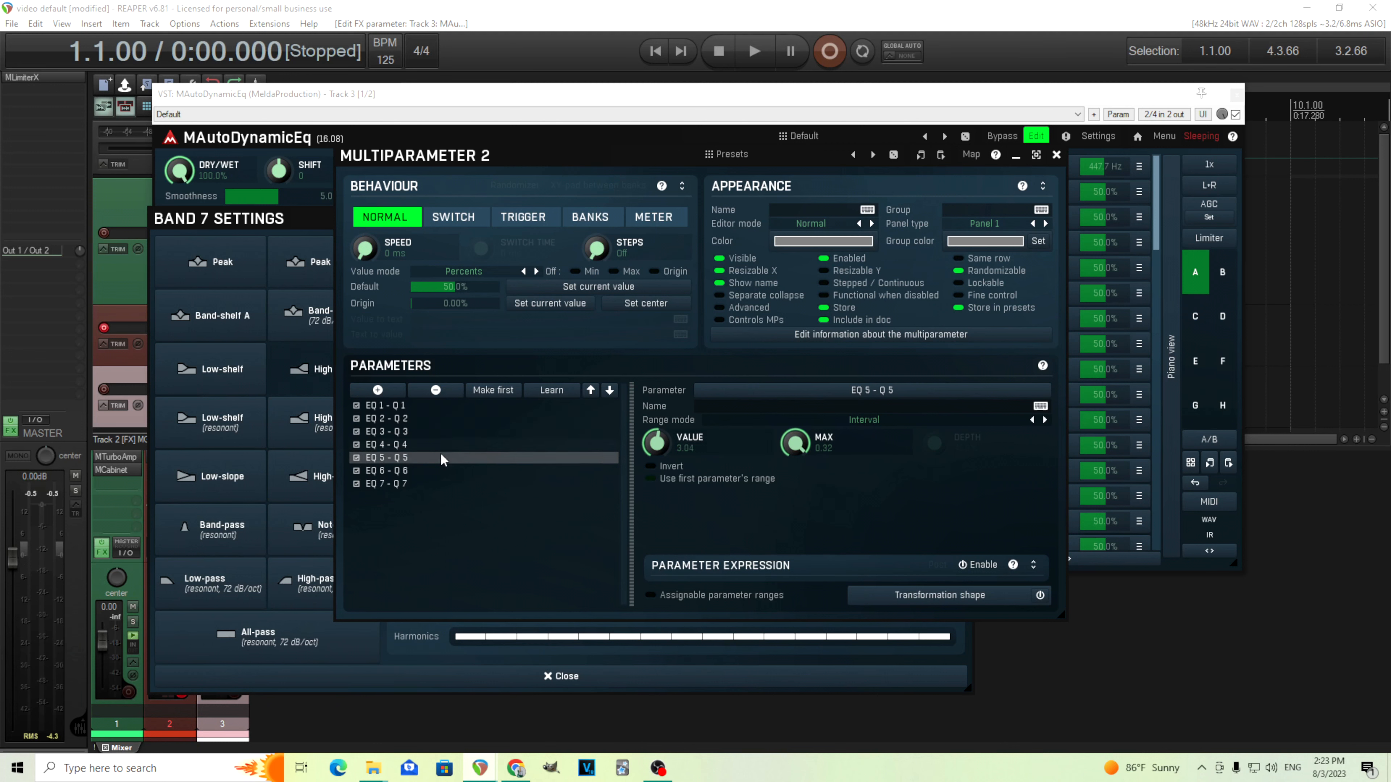
{"action": "left_click", "coordinate": [675, 481]}
{"action": "left_click", "coordinate": [463, 472]}
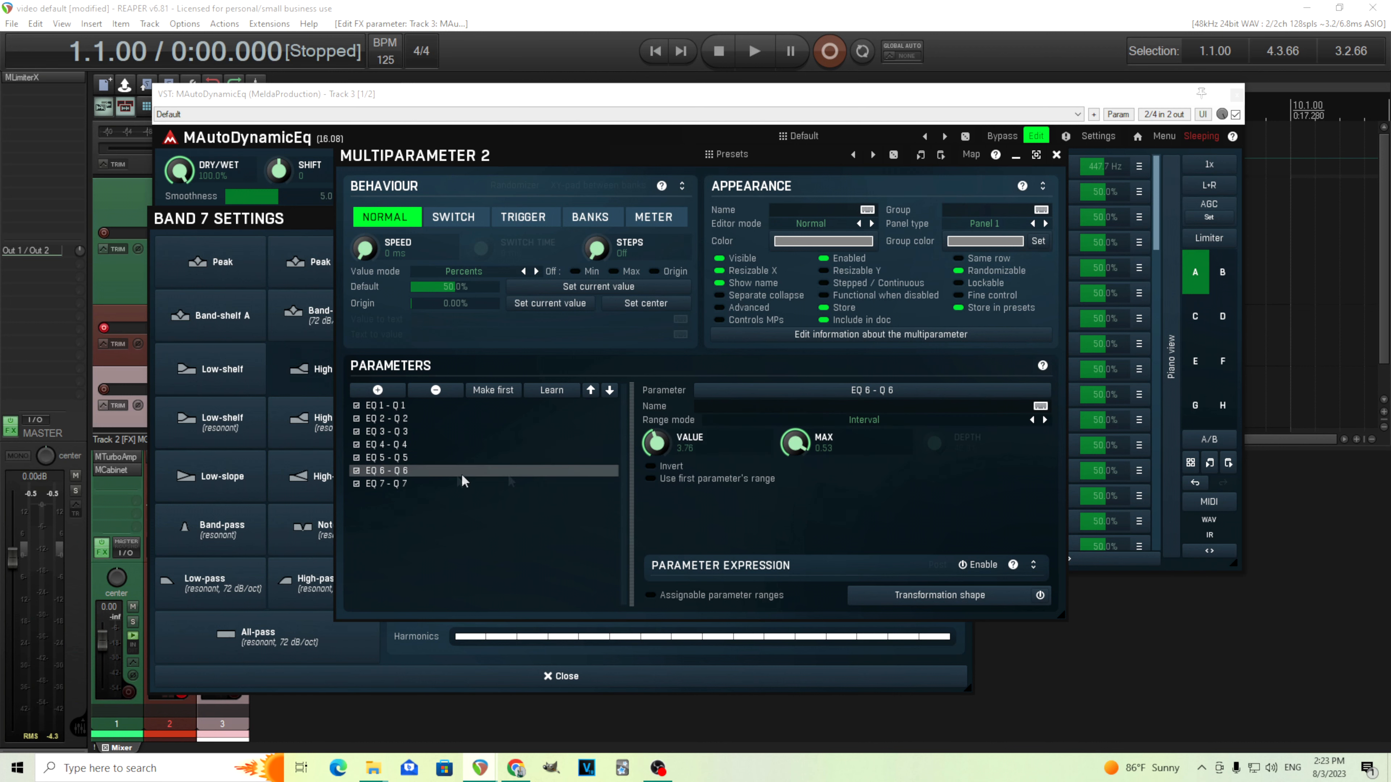
{"action": "left_click", "coordinate": [700, 482]}
{"action": "left_click", "coordinate": [444, 484]}
{"action": "left_click", "coordinate": [653, 481]}
{"action": "left_click", "coordinate": [1056, 155]}
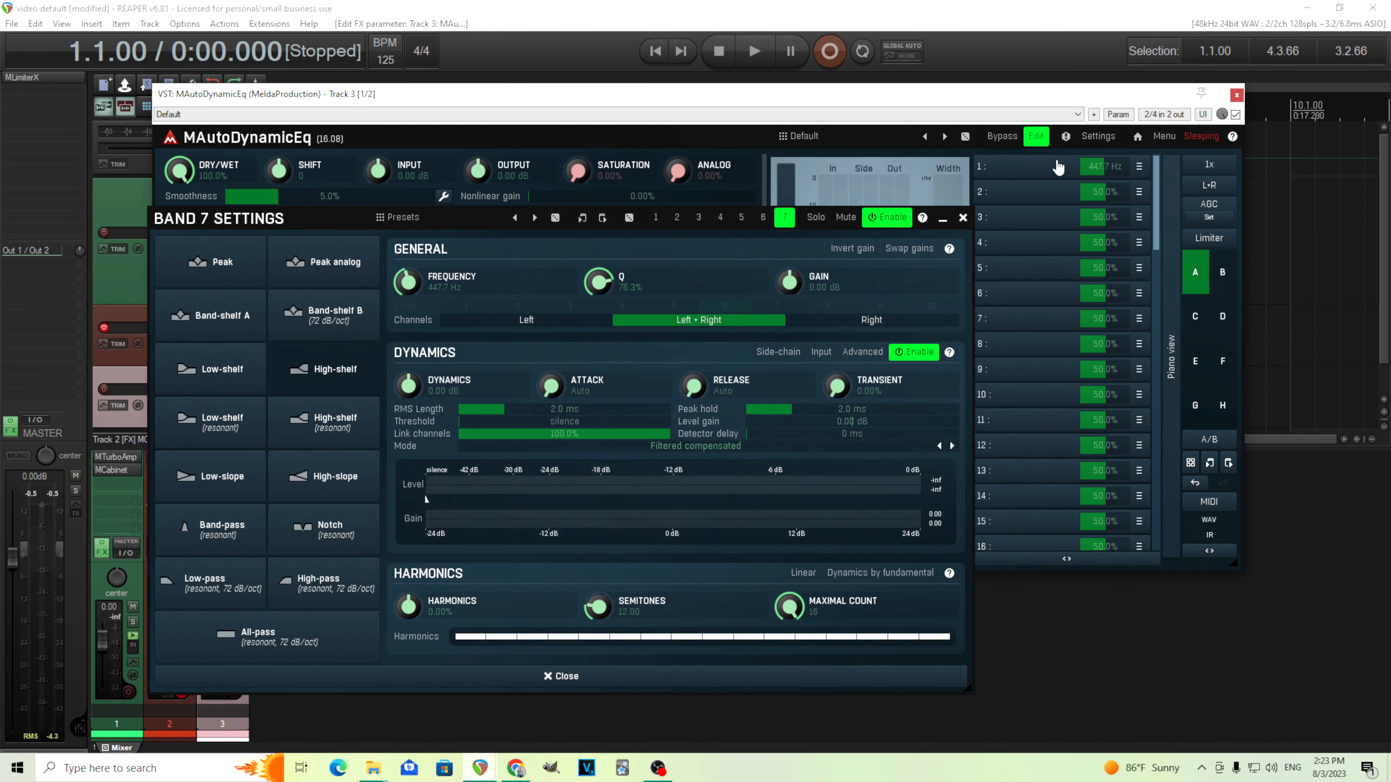
Step: Set the value mode of multiparameter 2 to By first parameter, and reset the multiparameter to its default value
{"action": "mouse_move", "coordinate": [1103, 193]}
{"action": "left_mouse_down"}
{"action": "mouse_move", "coordinate": [1091, 193]}
{"action": "mouse_move", "coordinate": [1129, 192]}
{"action": "mouse_move", "coordinate": [1095, 192]}
{"action": "left_mouse_up"}
{"action": "left_click", "coordinate": [1045, 196]}
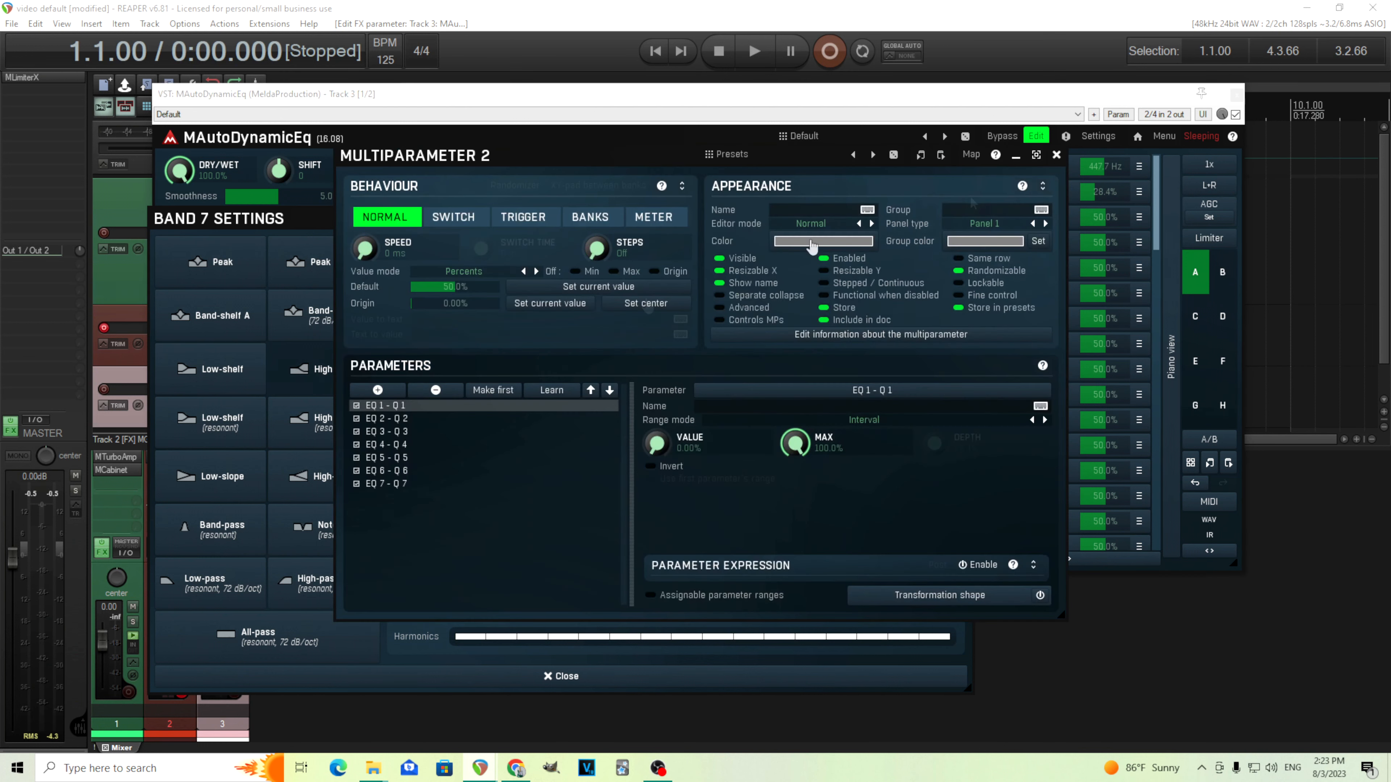
{"action": "left_click", "coordinate": [465, 272]}
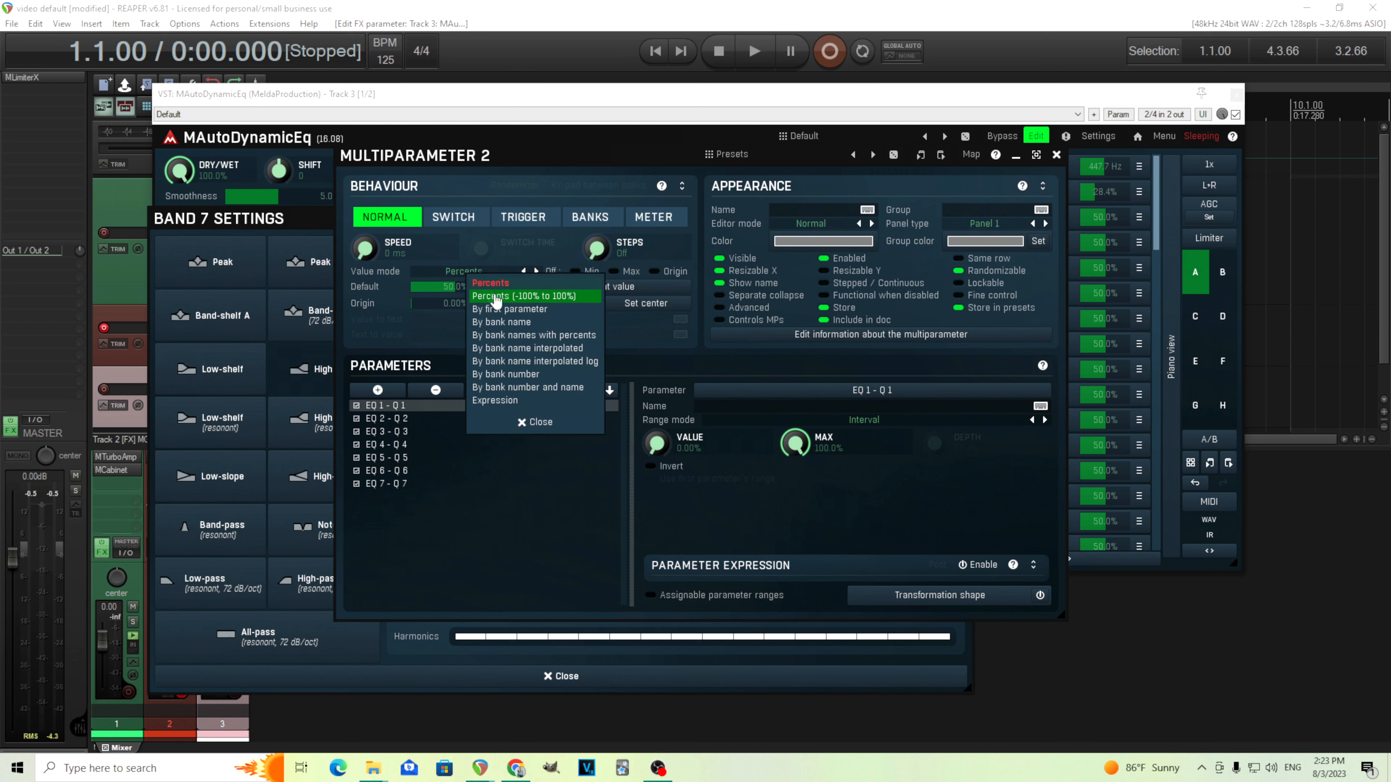
{"action": "left_click", "coordinate": [538, 310]}
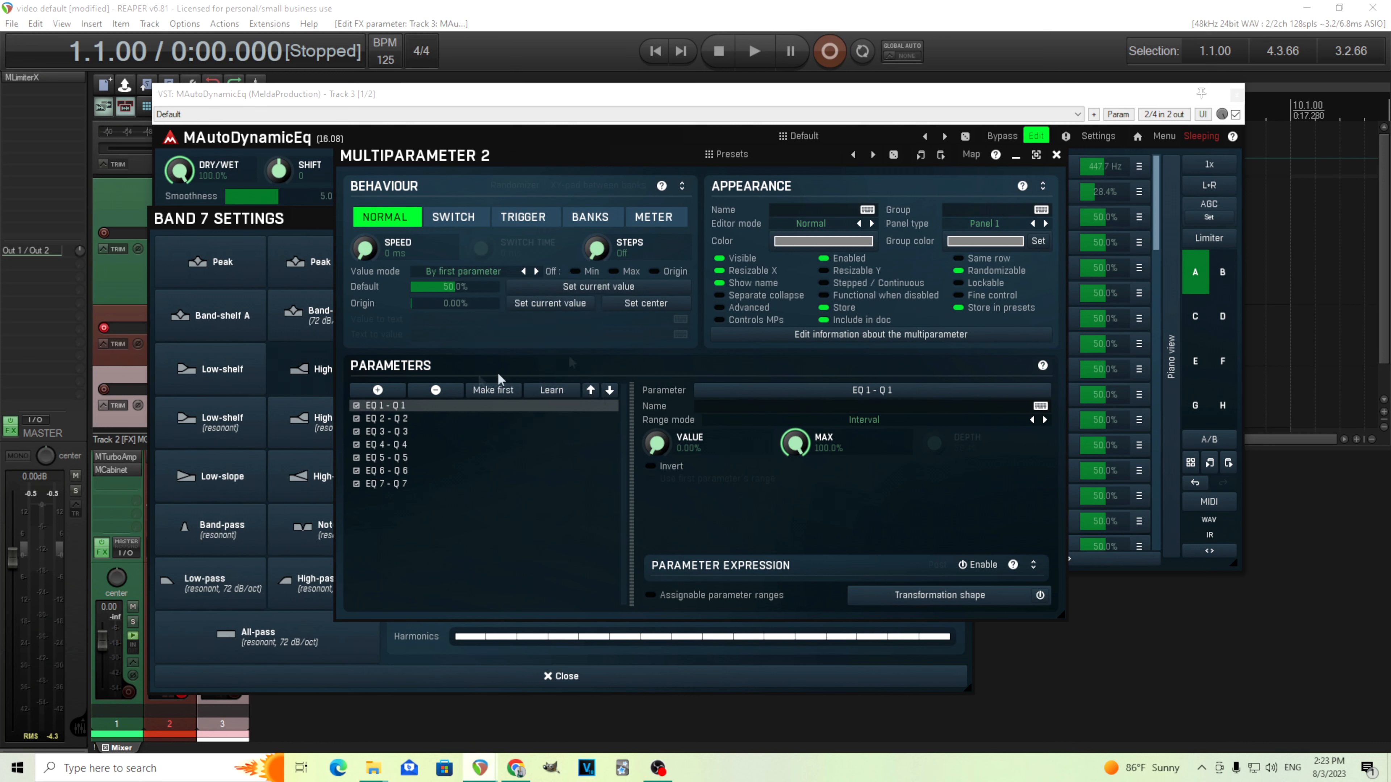
{"action": "left_click", "coordinate": [1056, 155]}
{"action": "double_click", "coordinate": [1094, 192]}
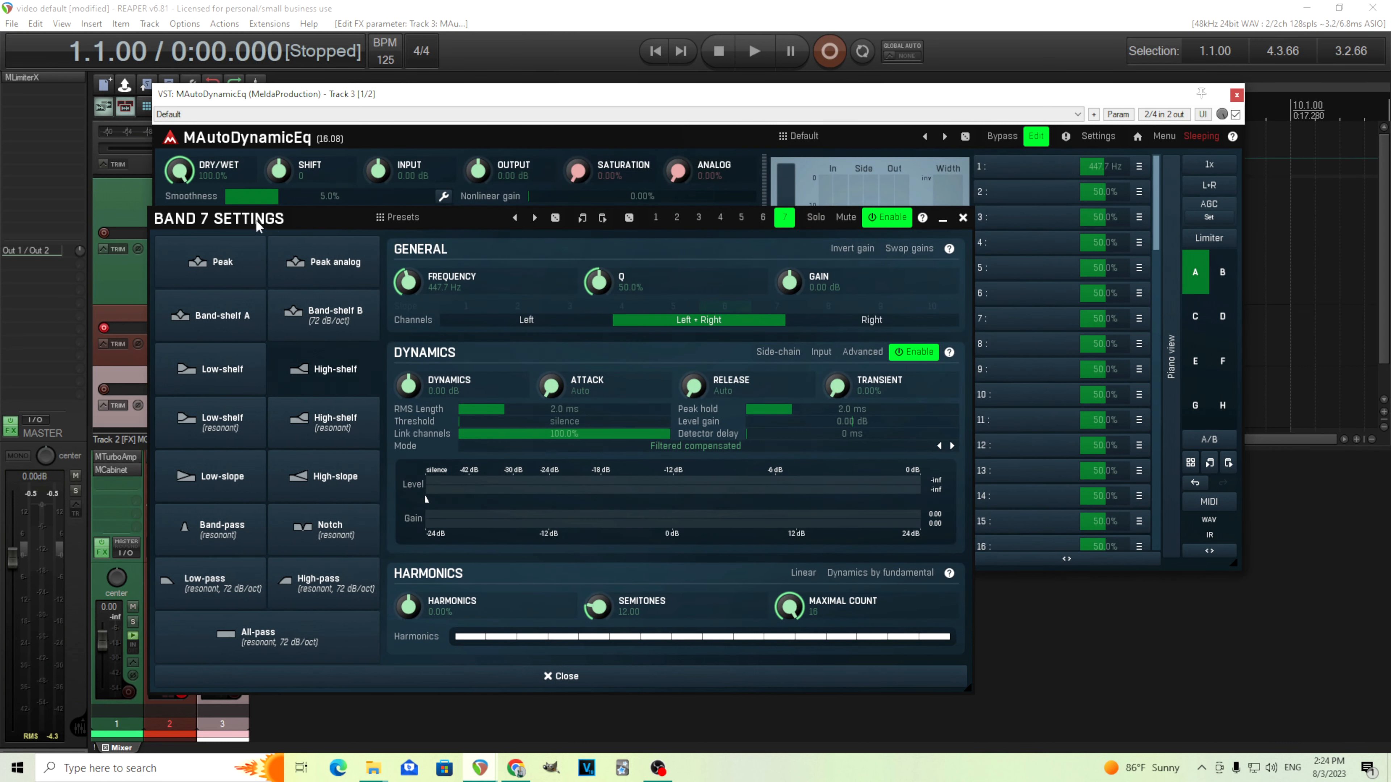
Step: Disable the dynamics of band 1, and make the band an All-pass filter with slope 10
{"action": "left_click_drag", "start_coordinate": [258, 220], "coordinate": [333, 248]}
{"action": "left_click", "coordinate": [731, 246]}
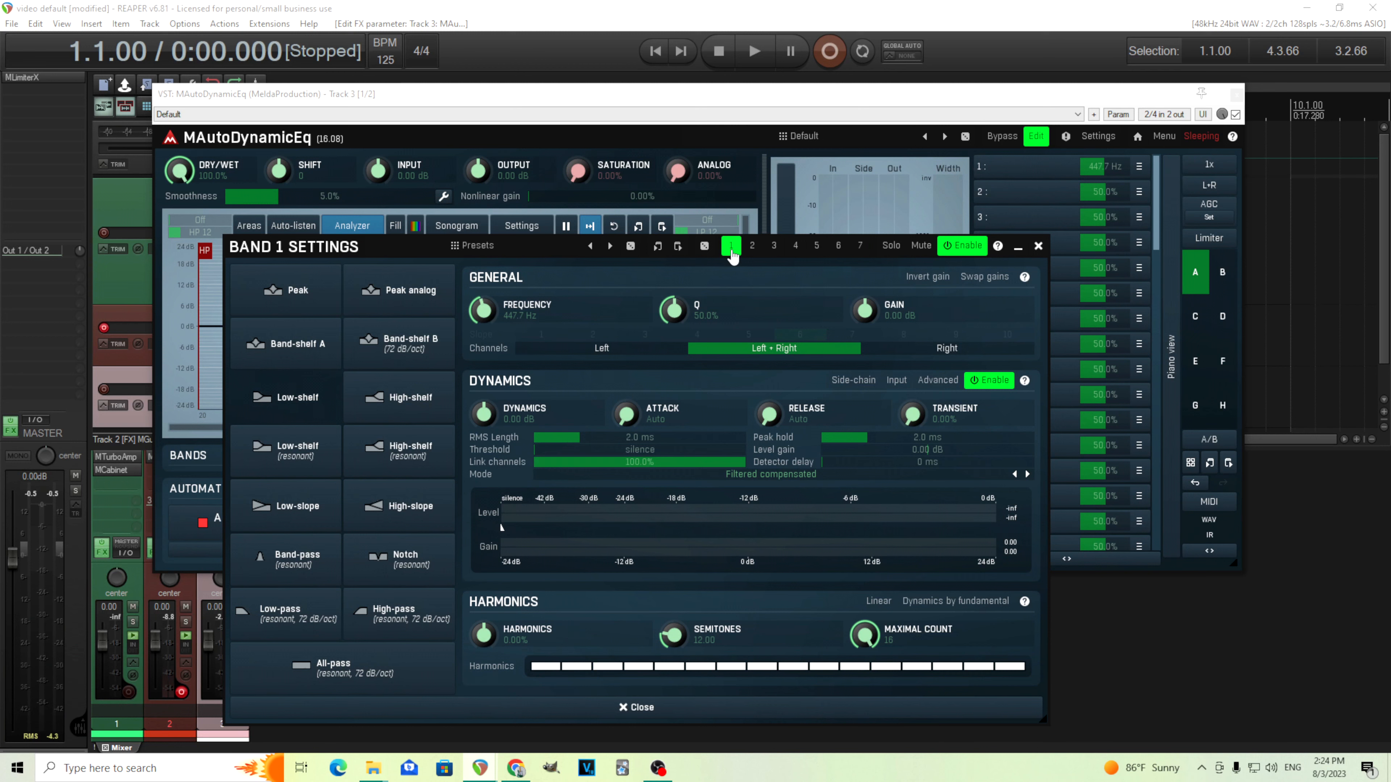
{"action": "left_click", "coordinate": [1004, 384]}
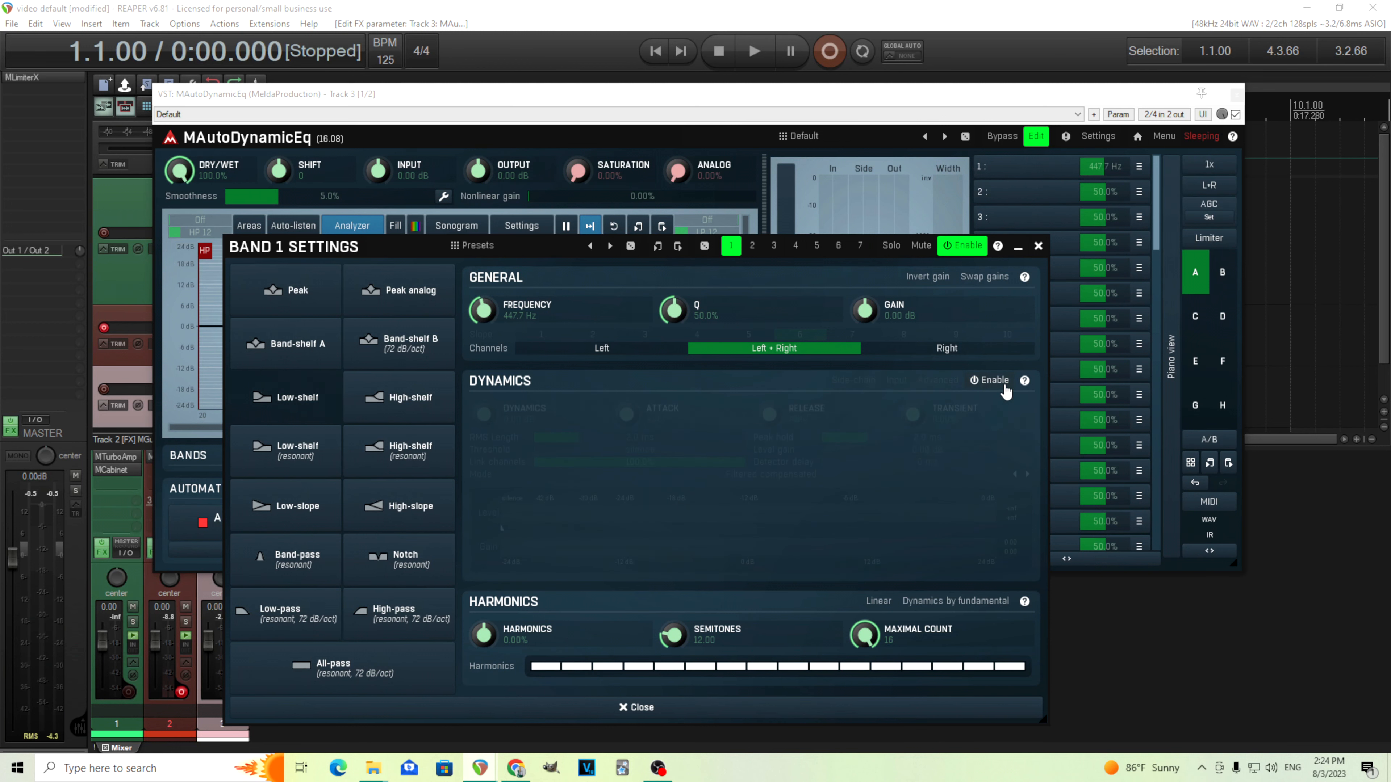
{"action": "left_click", "coordinate": [385, 661]}
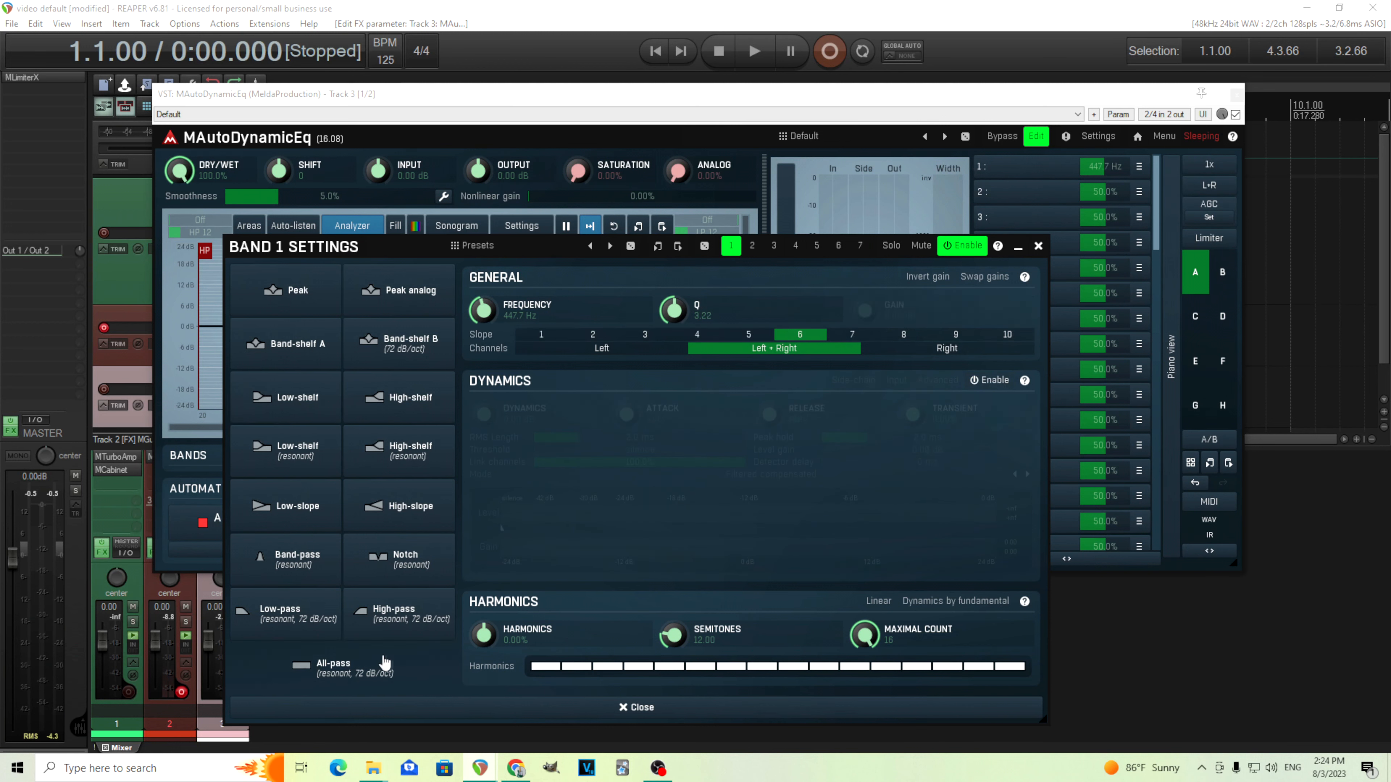
{"action": "left_click", "coordinate": [1008, 335]}
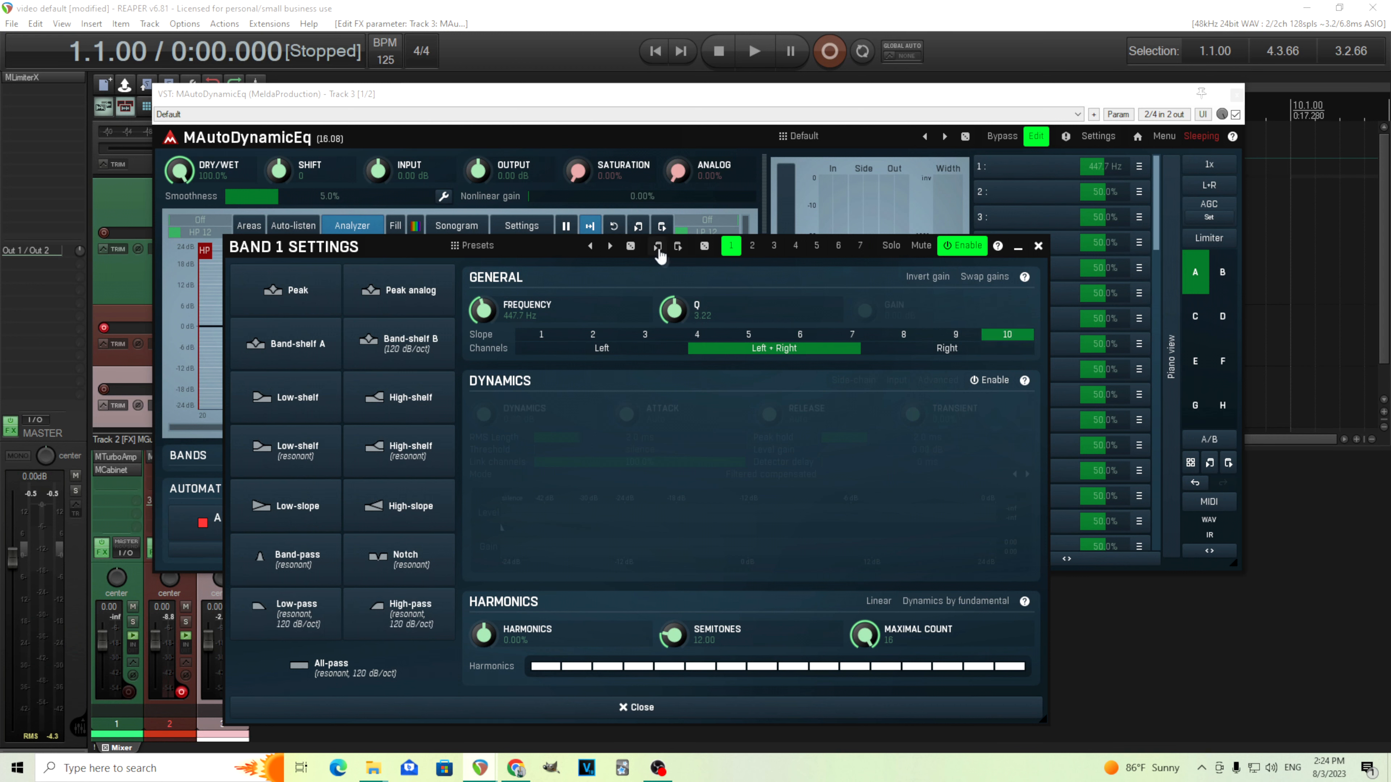
Step: Copy the band 1 settings and paste them into bands 2 through 7
{"action": "left_click", "coordinate": [752, 247]}
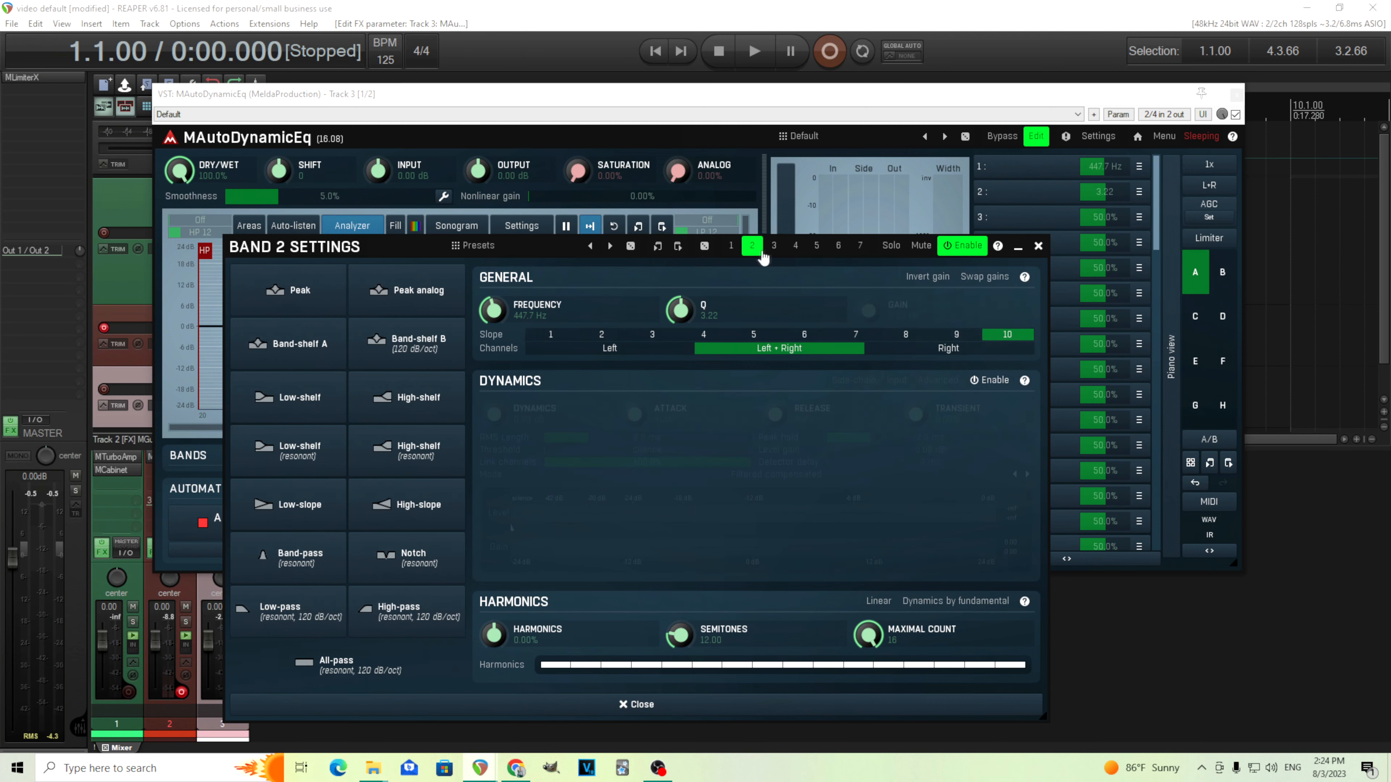
{"action": "left_click", "coordinate": [772, 247]}
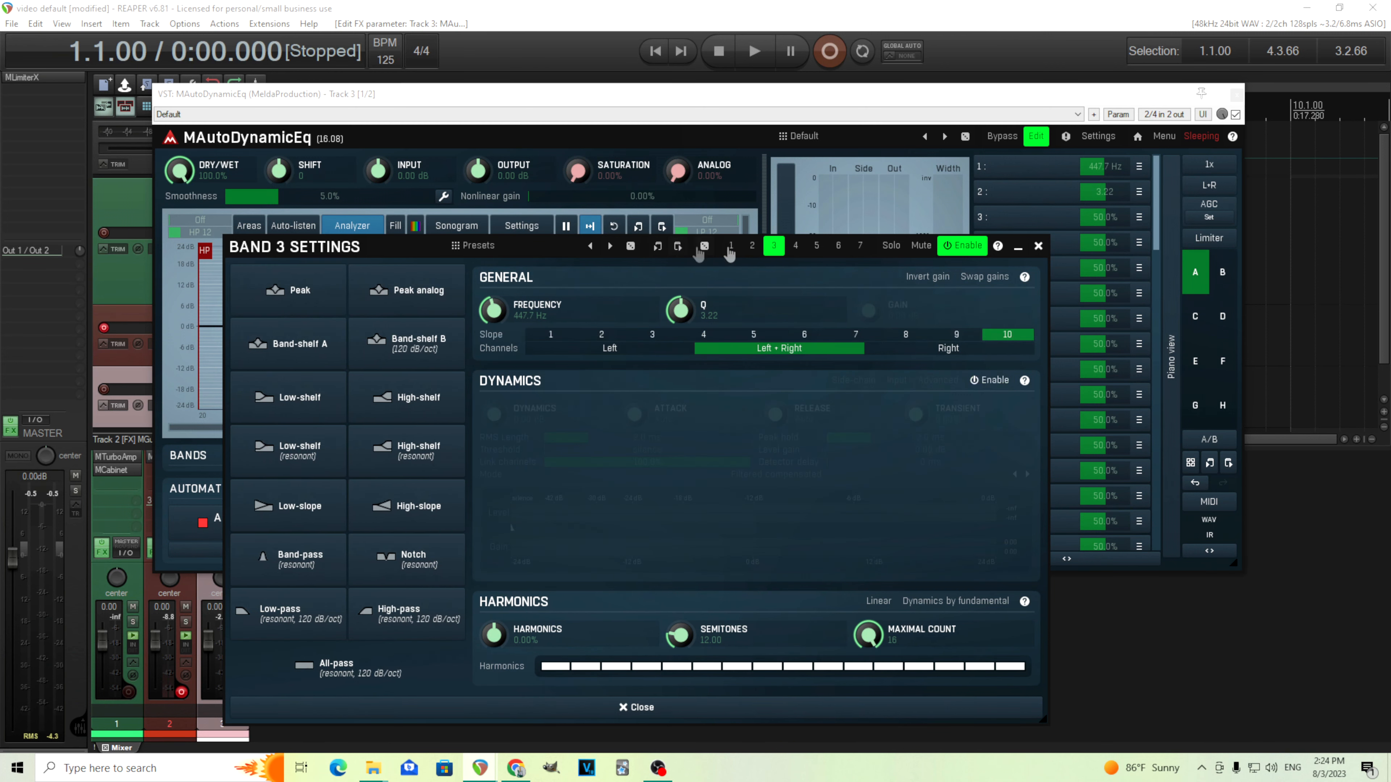
{"action": "left_click", "coordinate": [795, 246]}
{"action": "left_click", "coordinate": [816, 247]}
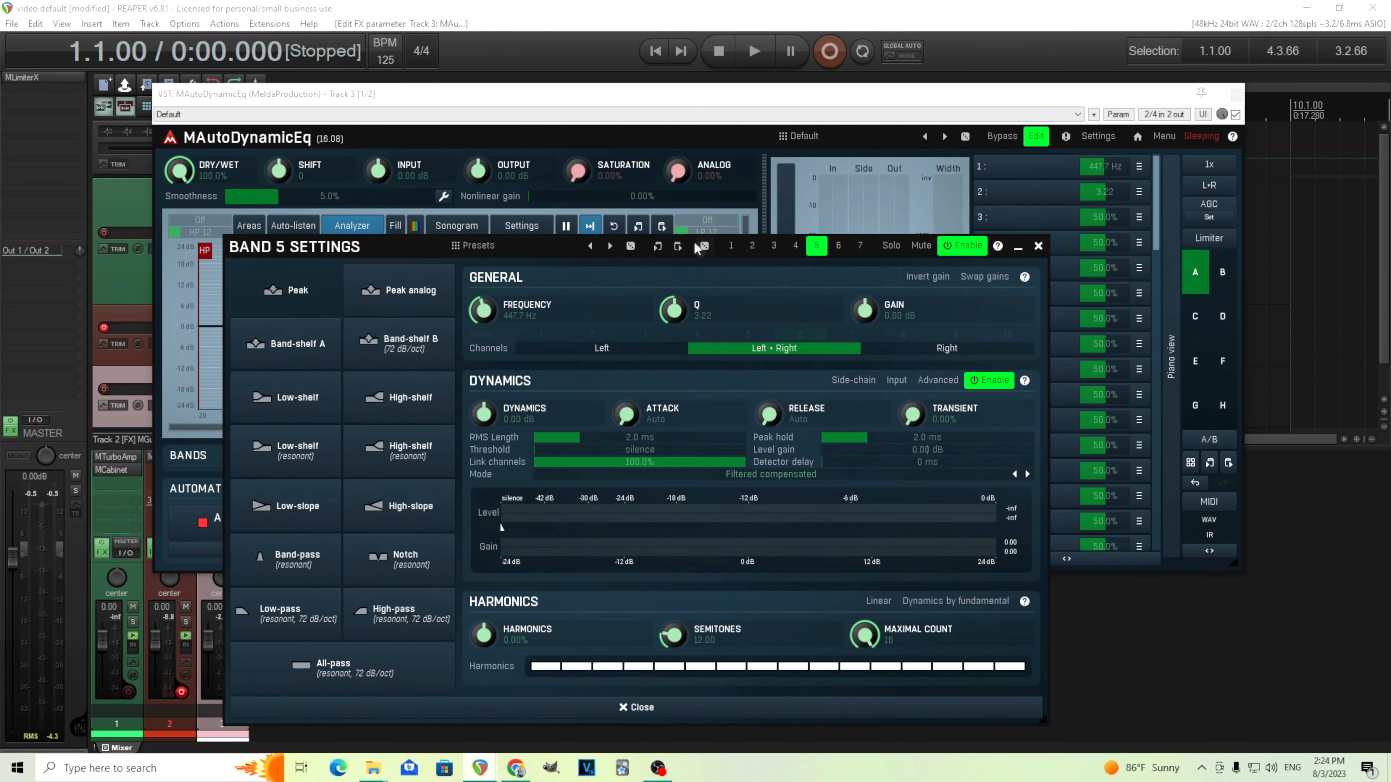
{"action": "left_click", "coordinate": [678, 246]}
{"action": "left_click", "coordinate": [840, 248]}
{"action": "left_click", "coordinate": [682, 252]}
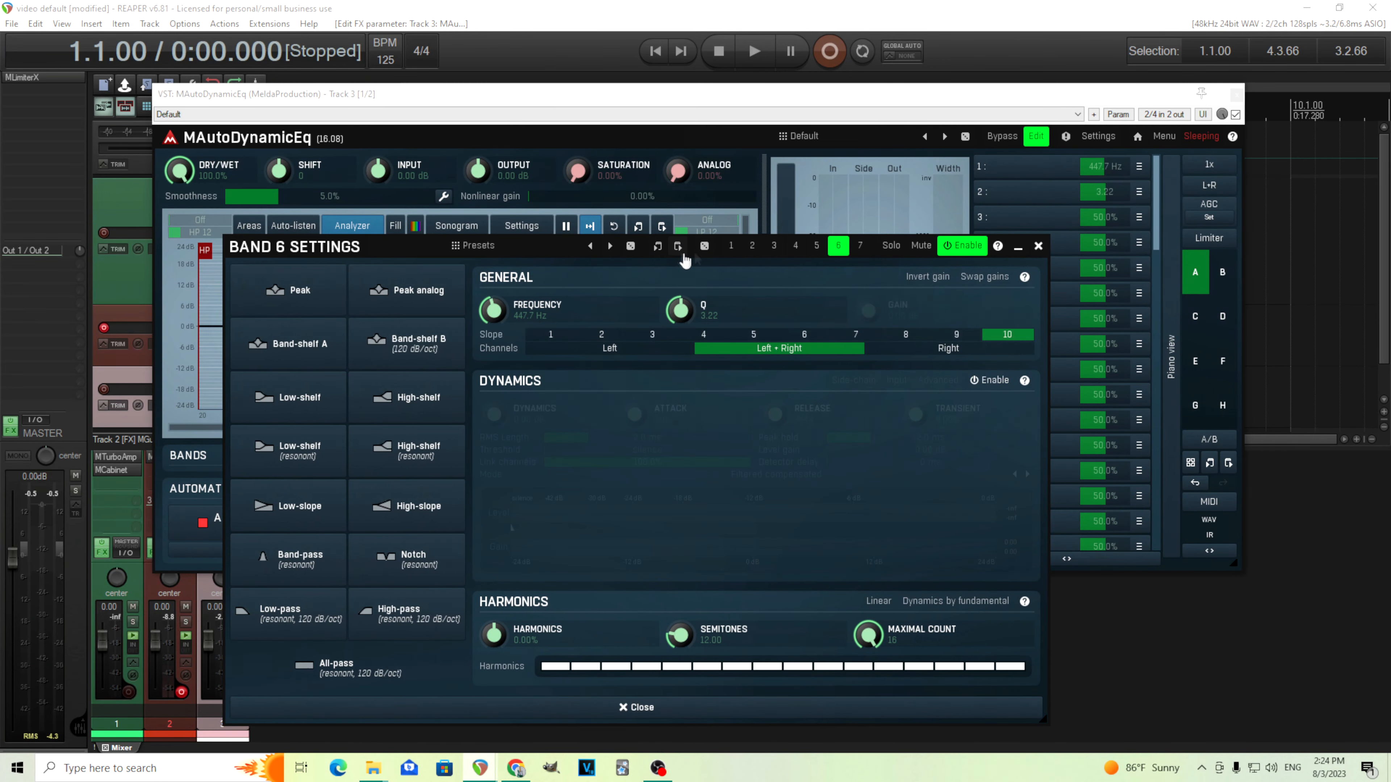
{"action": "left_click", "coordinate": [860, 245]}
{"action": "left_click", "coordinate": [679, 248]}
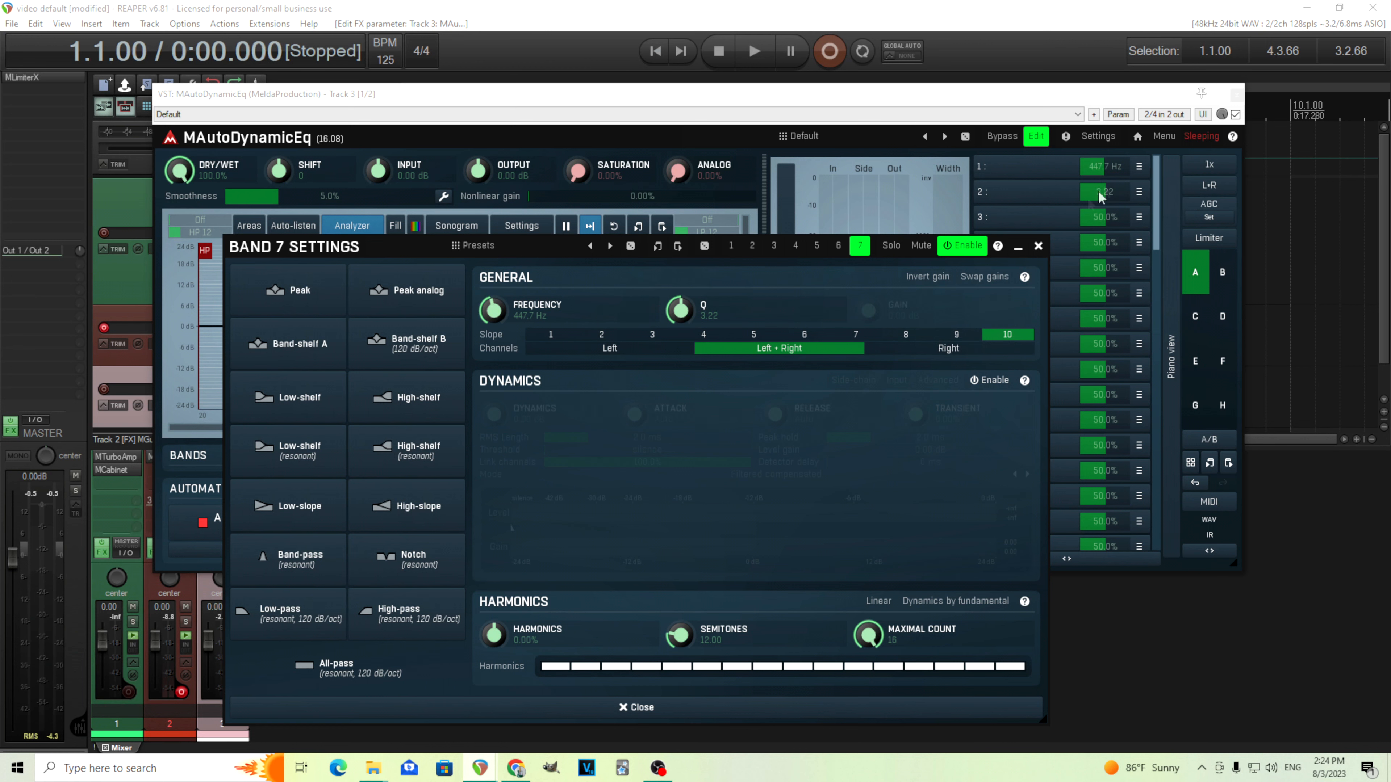
Step: Vary multiparameter 1, compare the frequency and Q in bands 5, 2 and 4, and close the band settings
{"action": "left_click_drag", "start_coordinate": [1109, 174], "coordinate": [1094, 174]}
{"action": "left_click", "coordinate": [810, 248]}
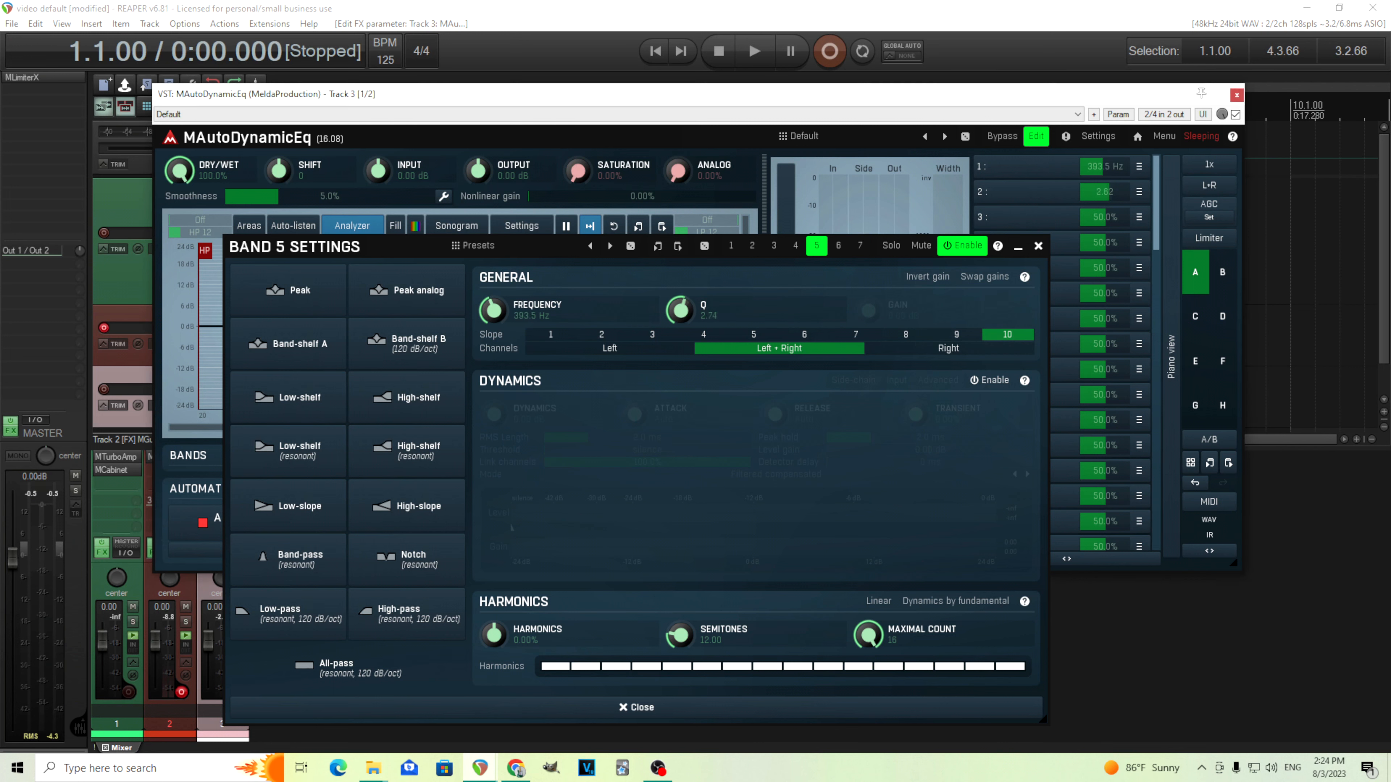
{"action": "left_click", "coordinate": [751, 248]}
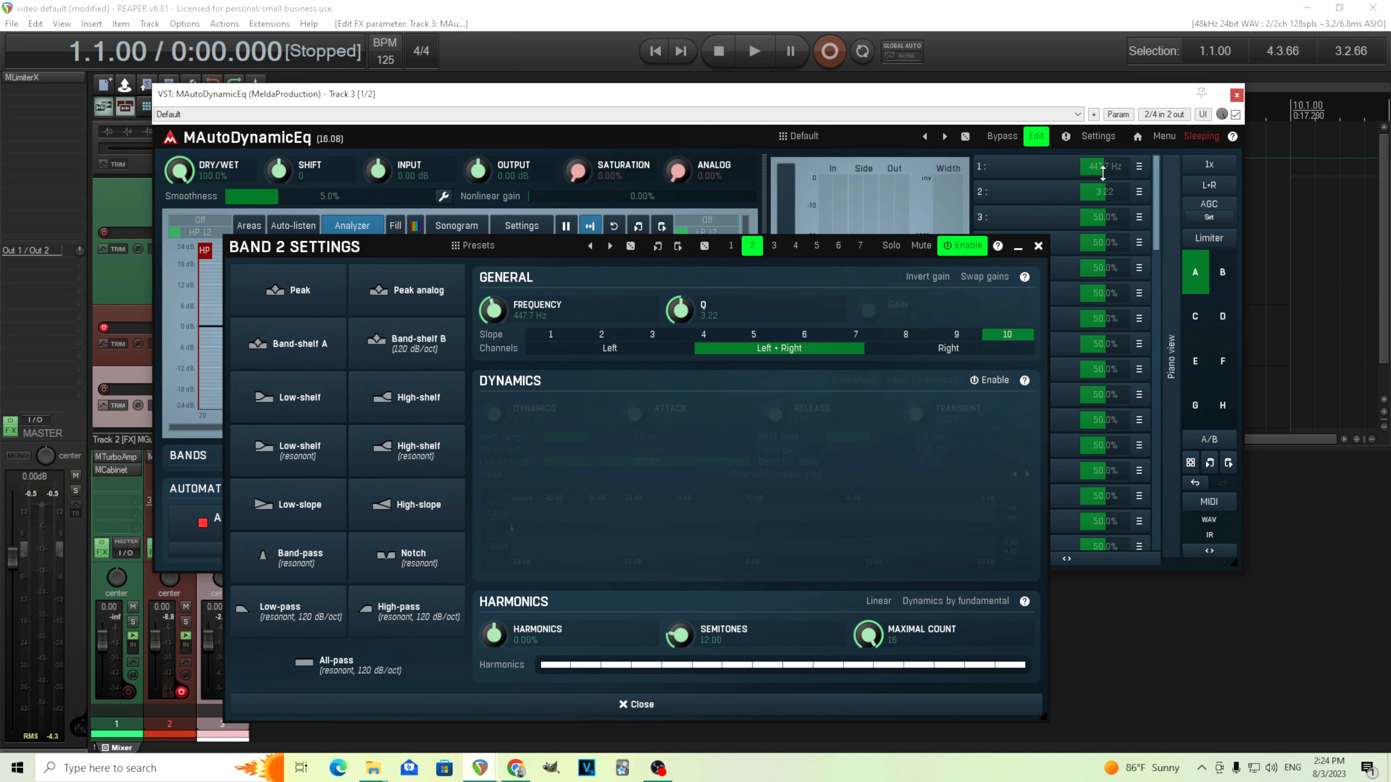
{"action": "left_click", "coordinate": [795, 246]}
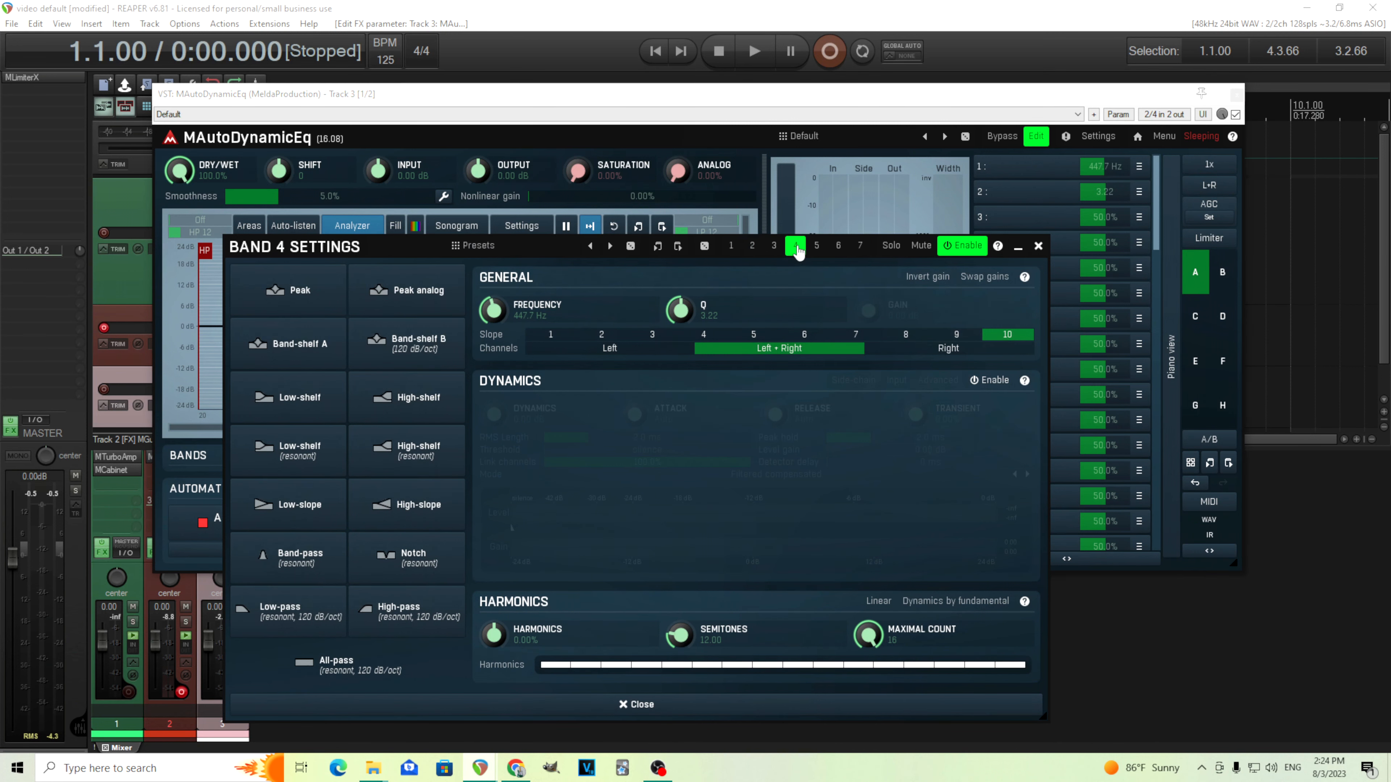
{"action": "left_click", "coordinate": [817, 246]}
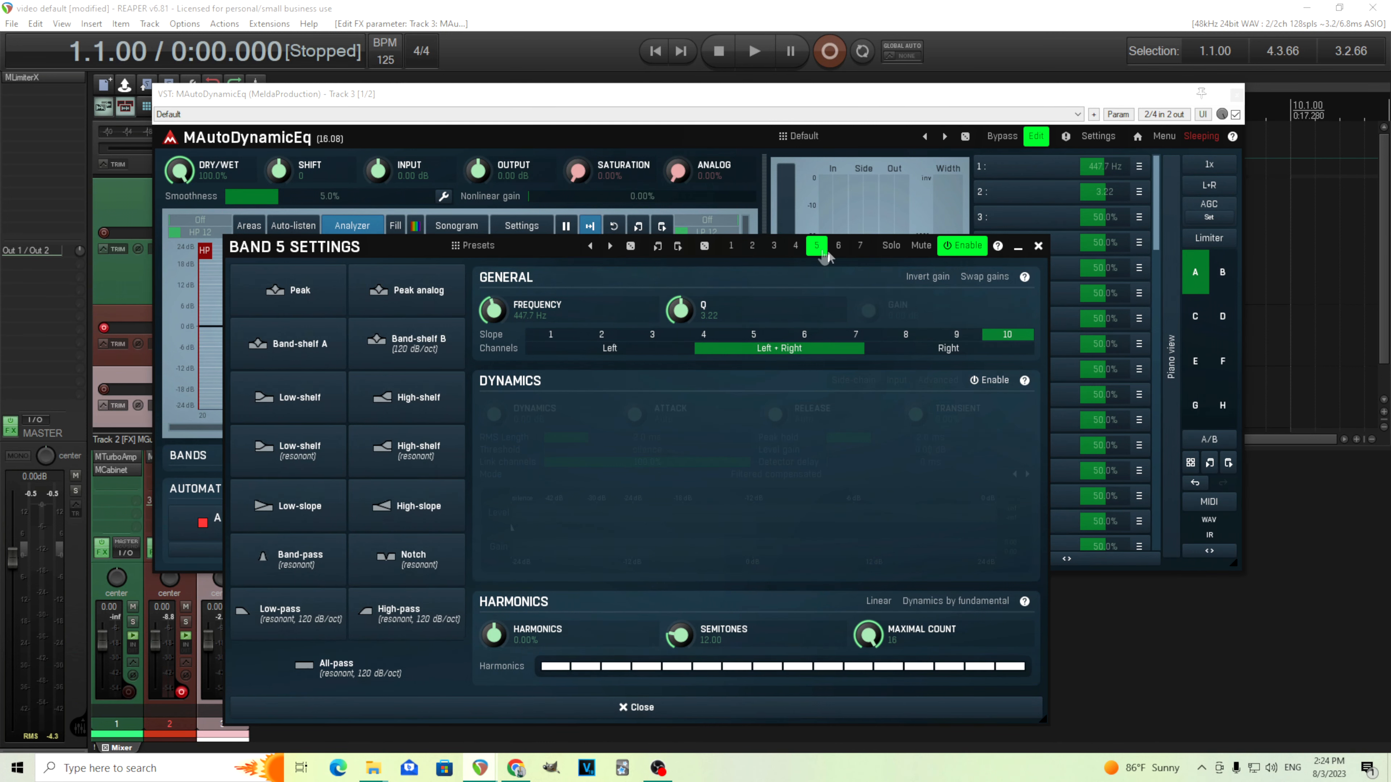
{"action": "left_click", "coordinate": [1038, 247]}
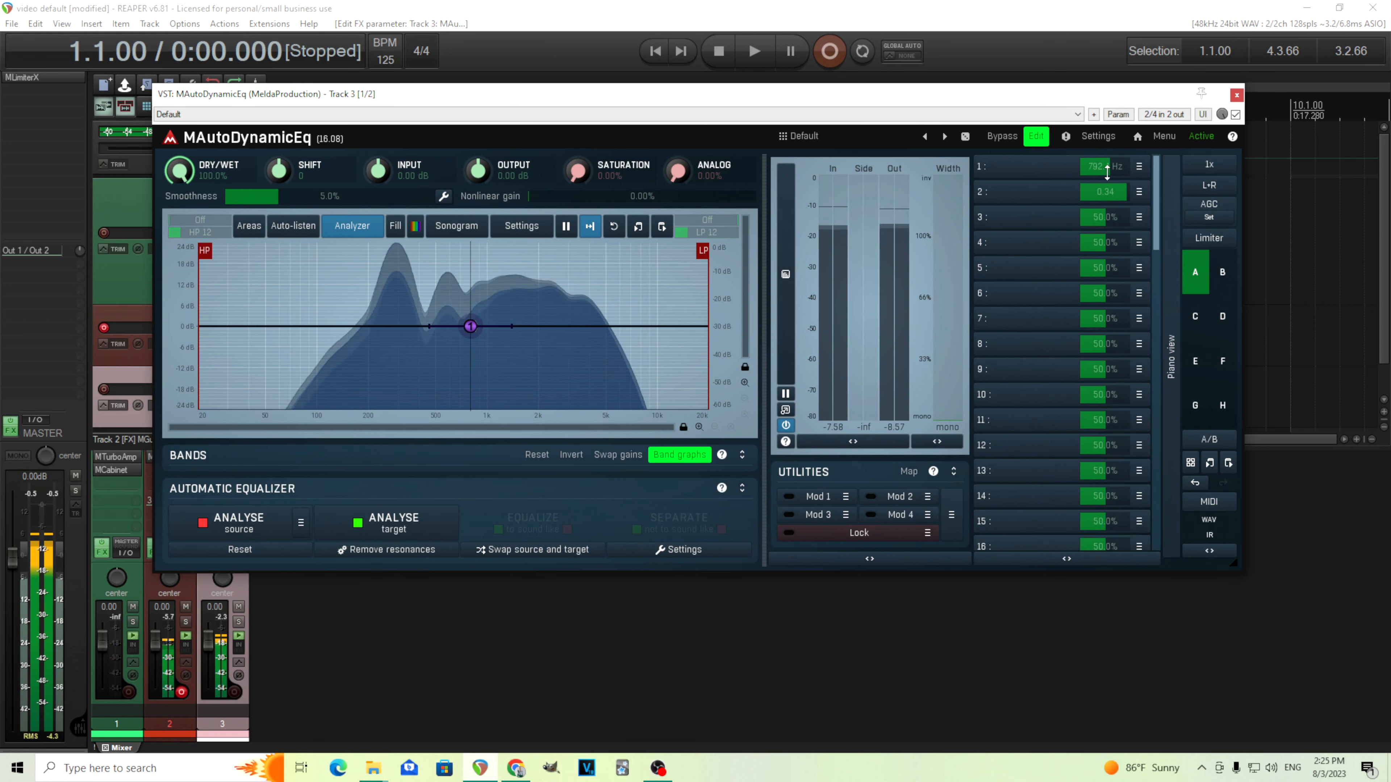
Step: While the audio plays, sweep multiparameter 1 down to 104.5 Hz and back up to 292.5 Hz, and lower multiparameter 2 to 0.15
{"action": "left_click_drag", "start_coordinate": [1107, 172], "coordinate": [1106, 225]}
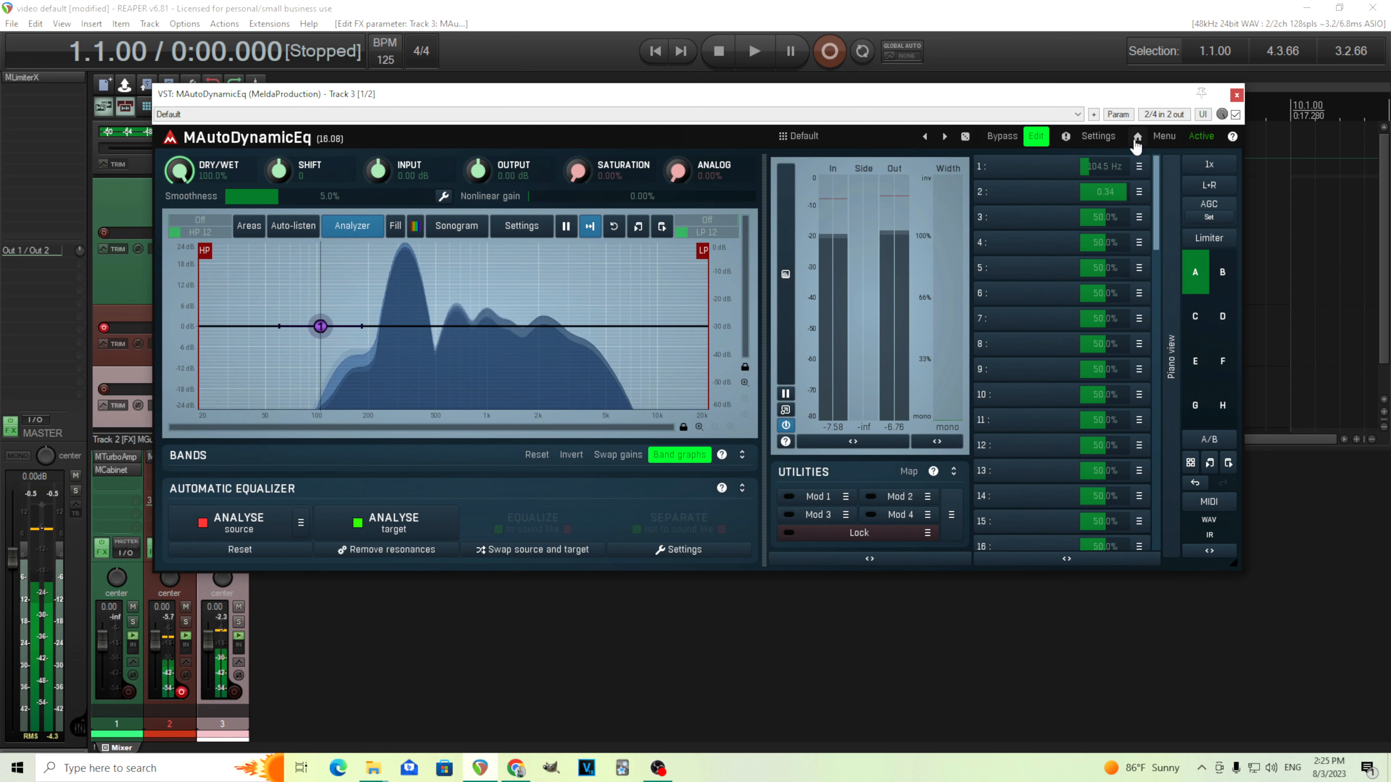
{"action": "left_click_drag", "start_coordinate": [1107, 168], "coordinate": [1107, 147]}
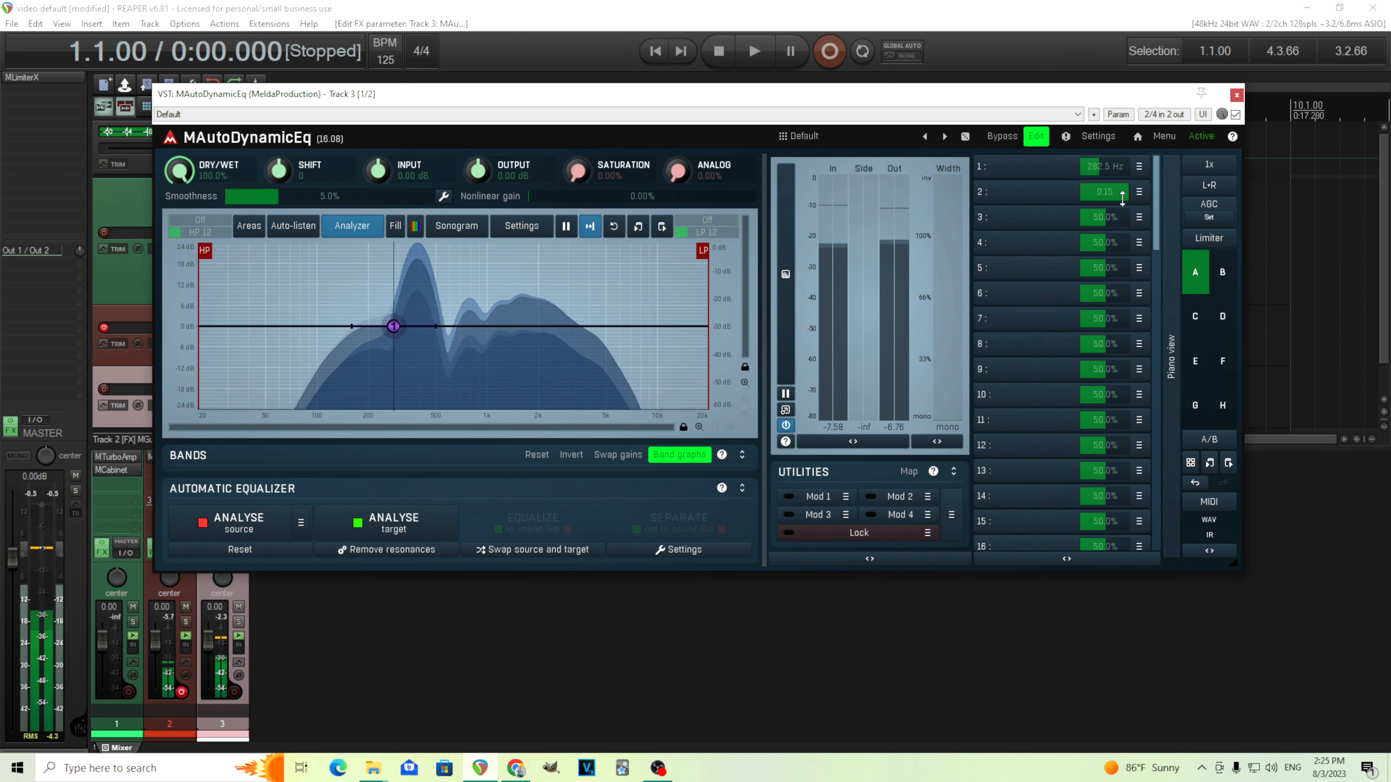
Step: Raise multiparameter 2 to 0.50, sweep multiparameter 1 up to 647.1 Hz and back to 509.3 Hz, and close the equalizer
{"action": "left_click_drag", "start_coordinate": [1122, 199], "coordinate": [1122, 202]}
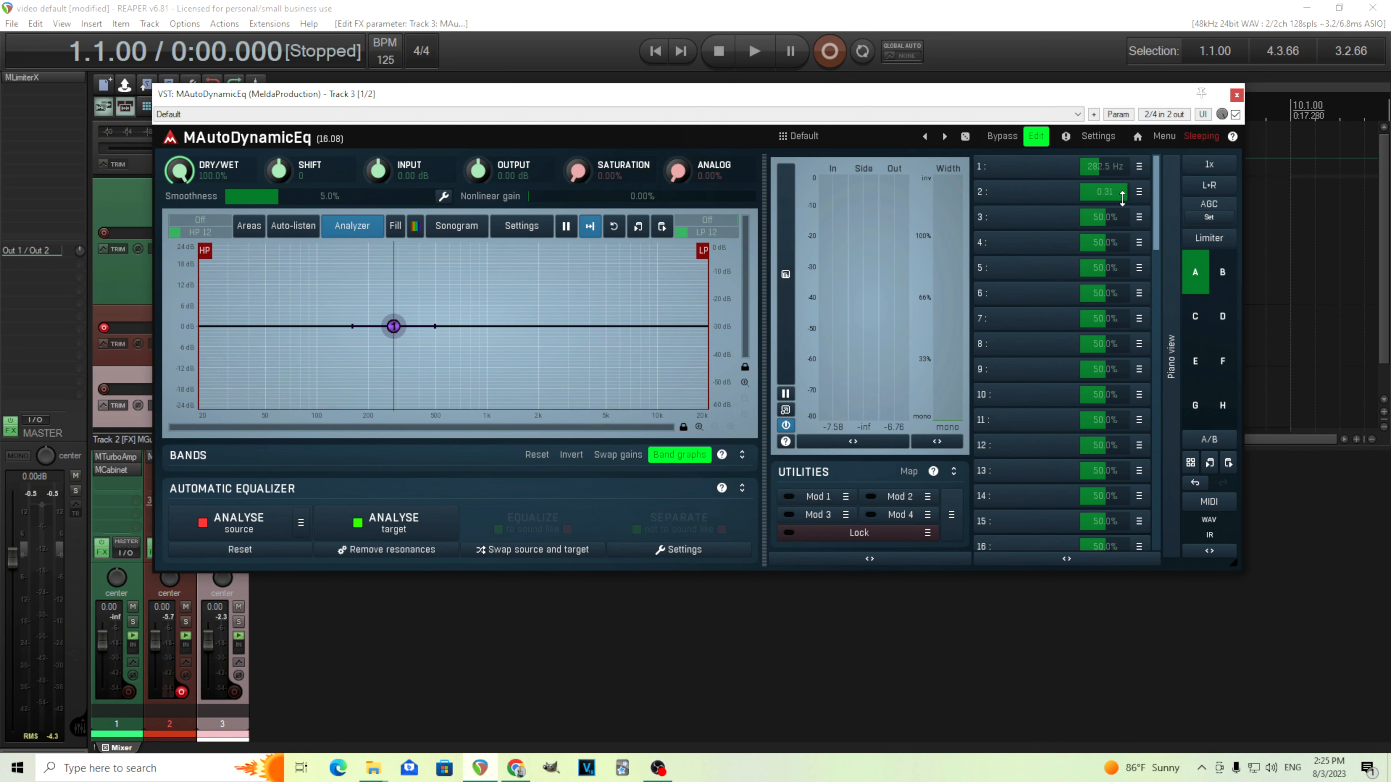
{"action": "left_click_drag", "start_coordinate": [1122, 198], "coordinate": [1122, 202]}
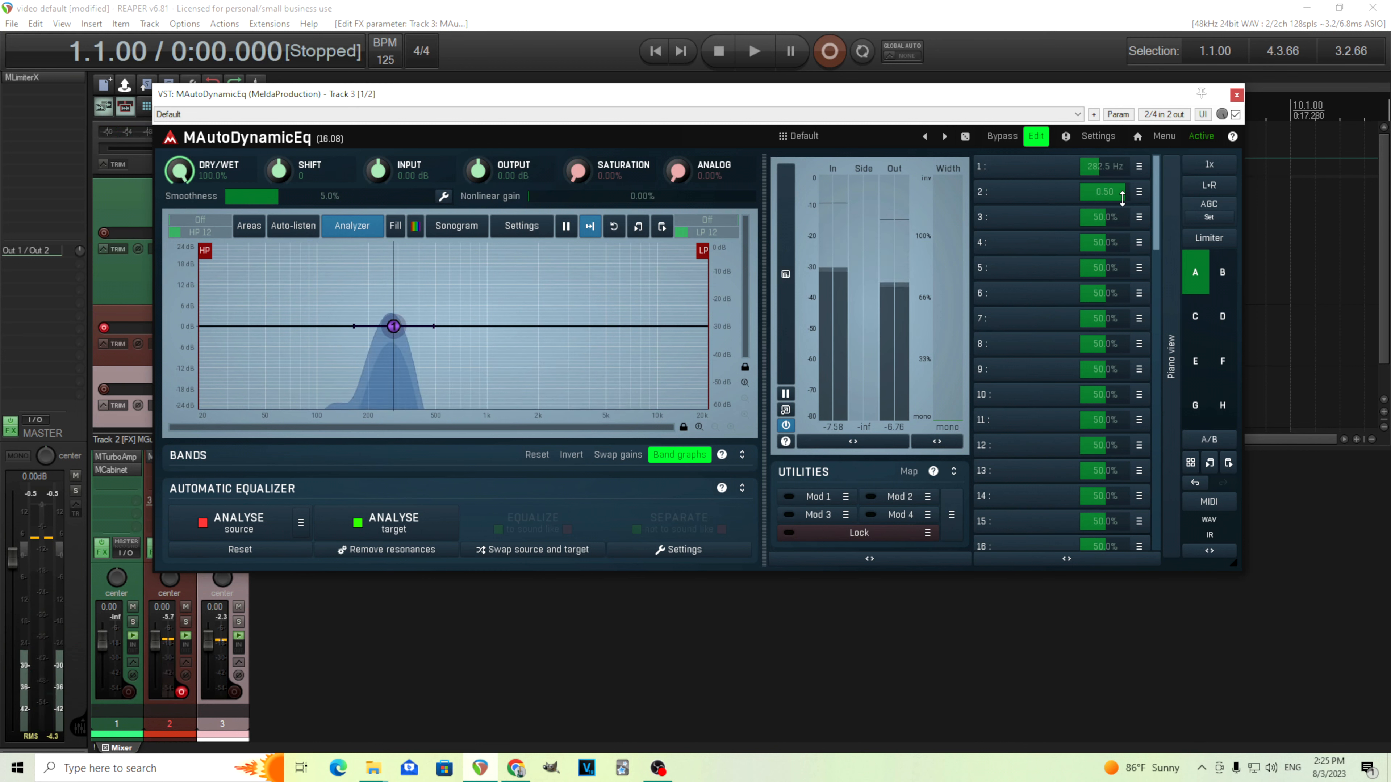
{"action": "left_click_drag", "start_coordinate": [1108, 169], "coordinate": [1109, 167]}
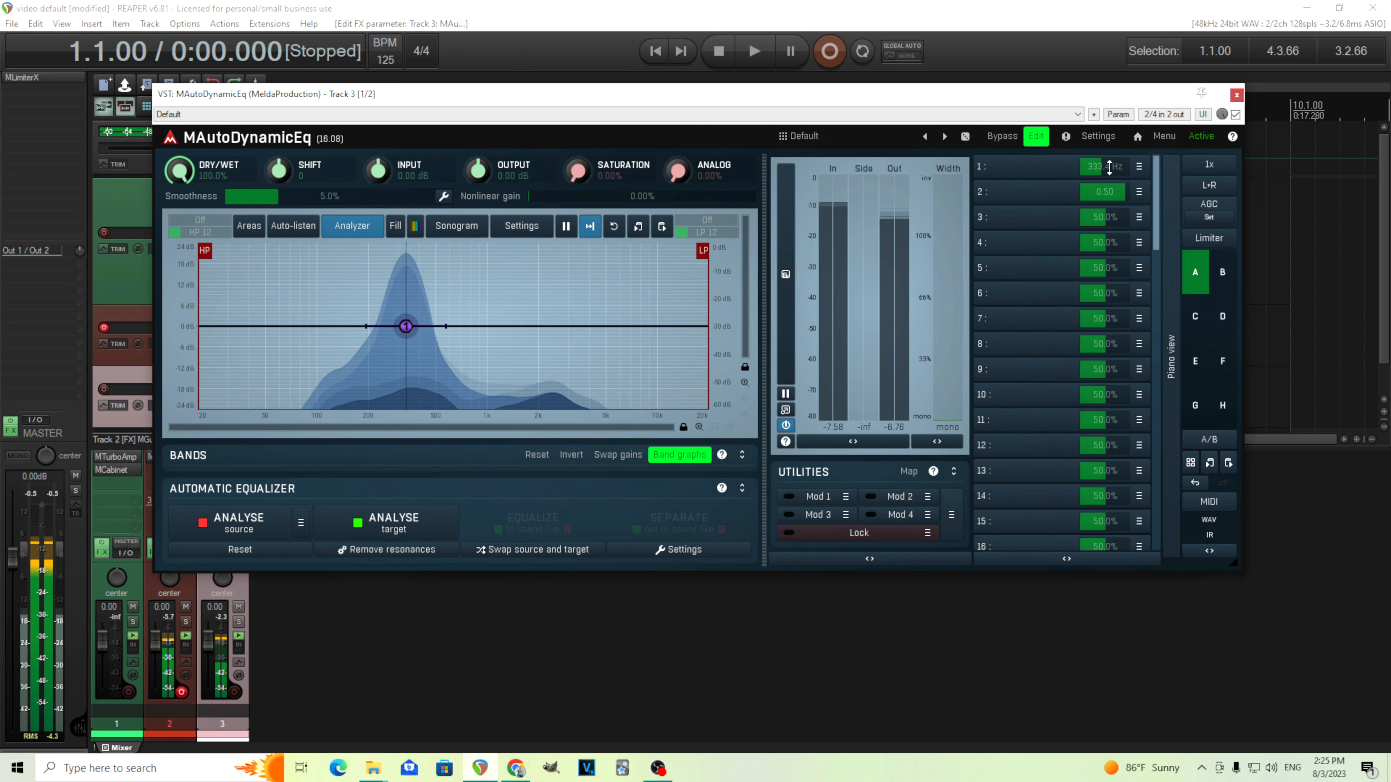
{"action": "left_click_drag", "start_coordinate": [1109, 167], "coordinate": [1109, 165]}
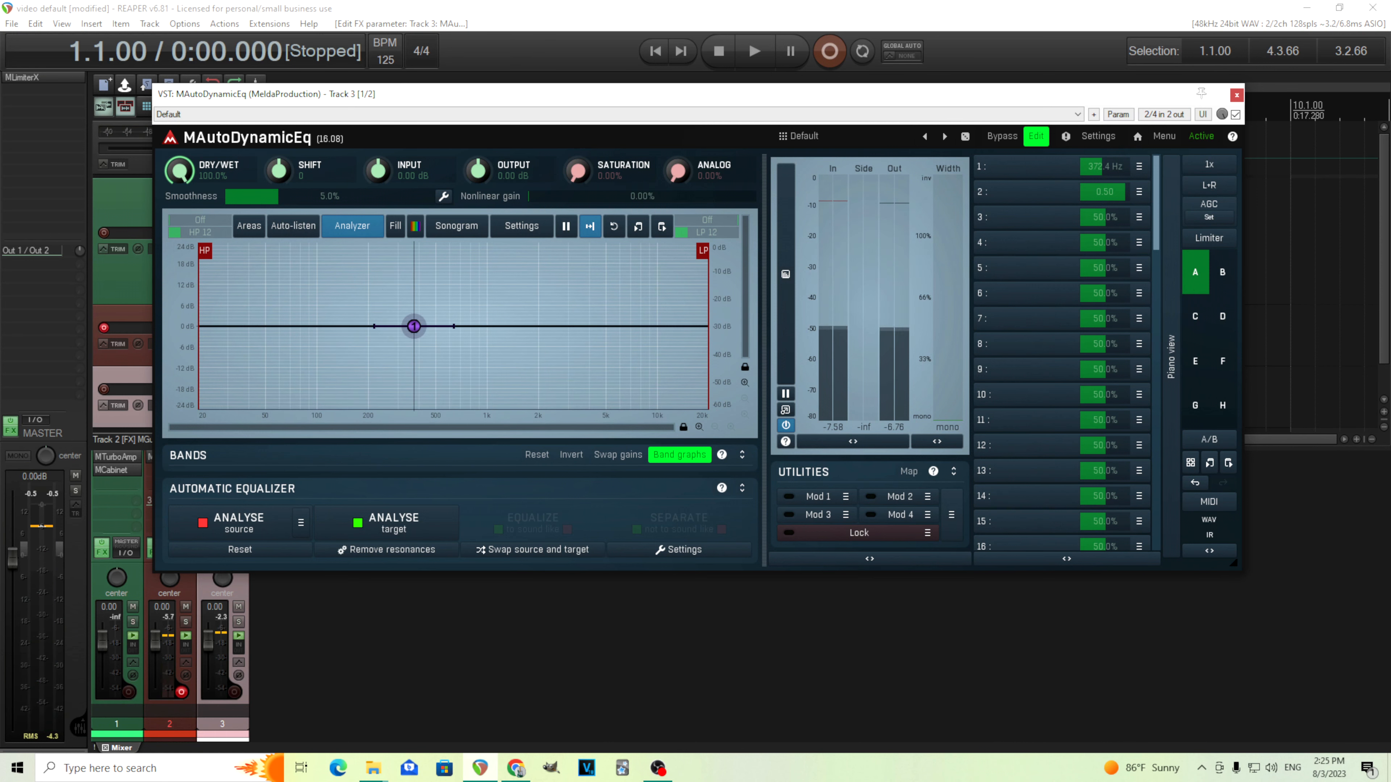
{"action": "left_click_drag", "start_coordinate": [1120, 166], "coordinate": [1121, 165]}
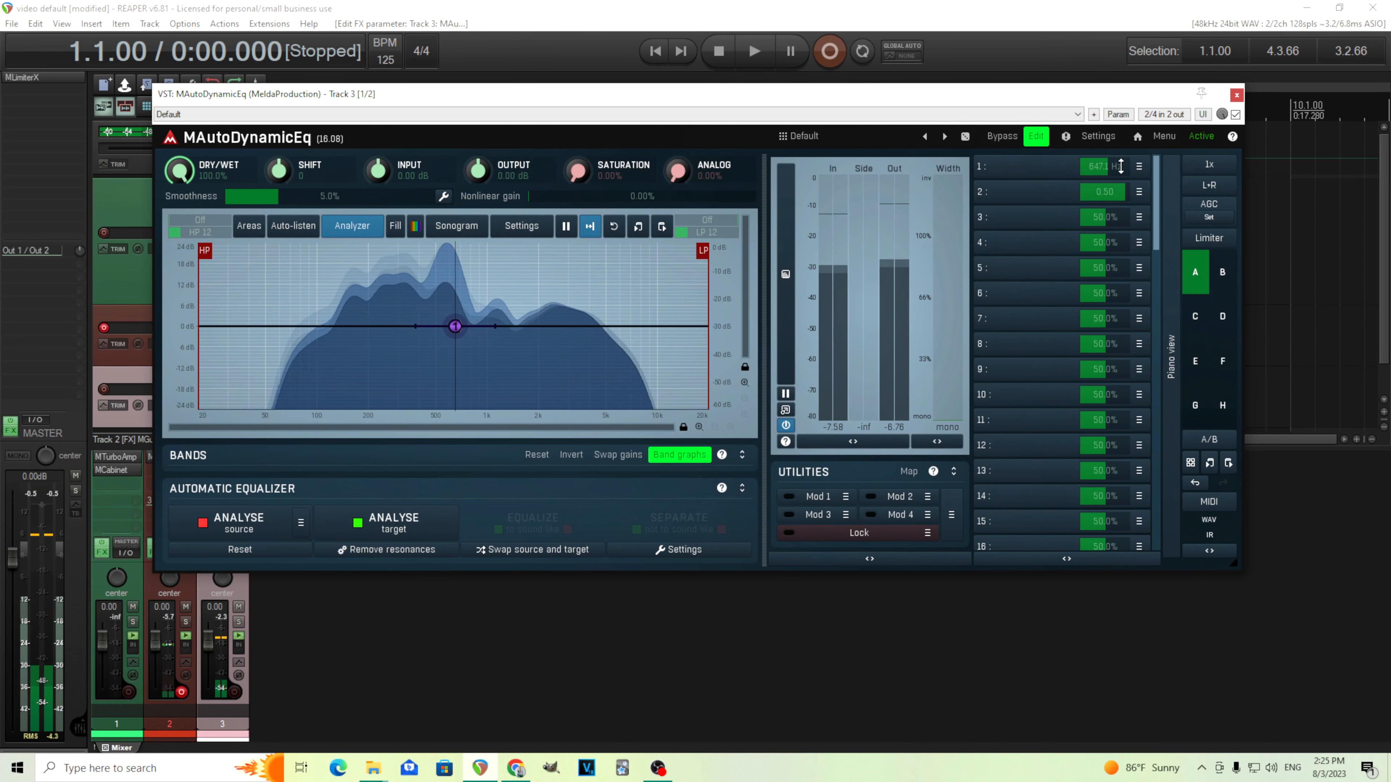
{"action": "left_click_drag", "start_coordinate": [1120, 166], "coordinate": [1122, 167]}
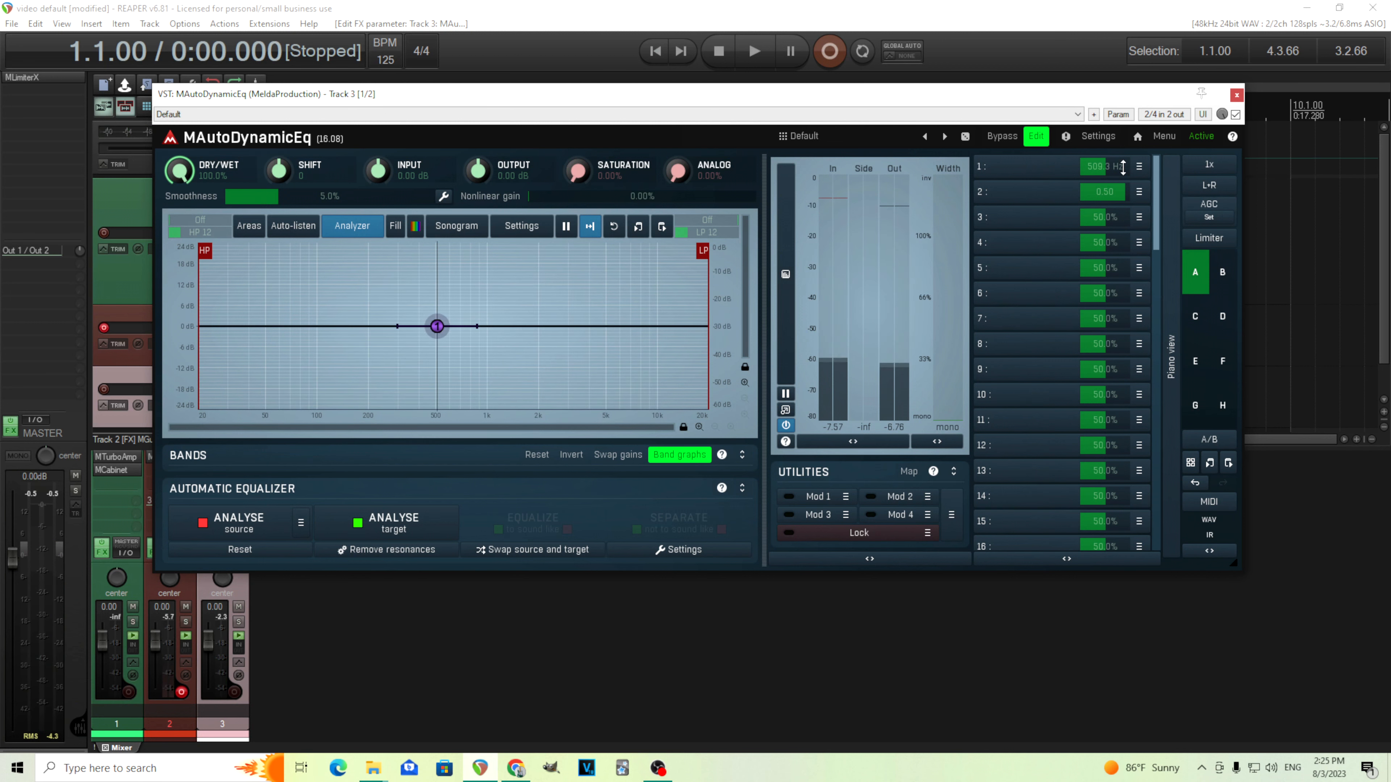
{"action": "left_click", "coordinate": [1236, 96]}
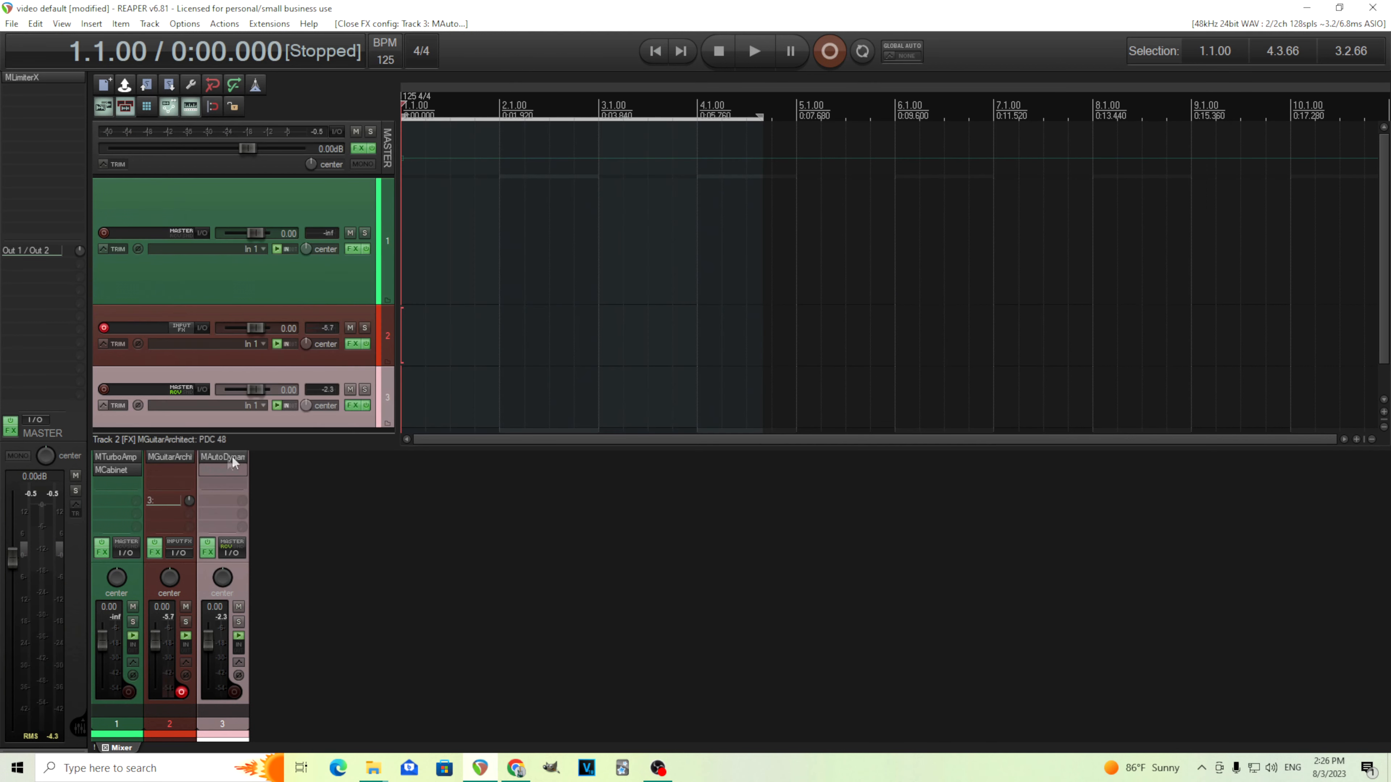
Step: Enable and open MDelayMB on track 3, dismiss its presets window, and set Dry to 0%
{"action": "left_click", "coordinate": [221, 470], "text": "shift"}
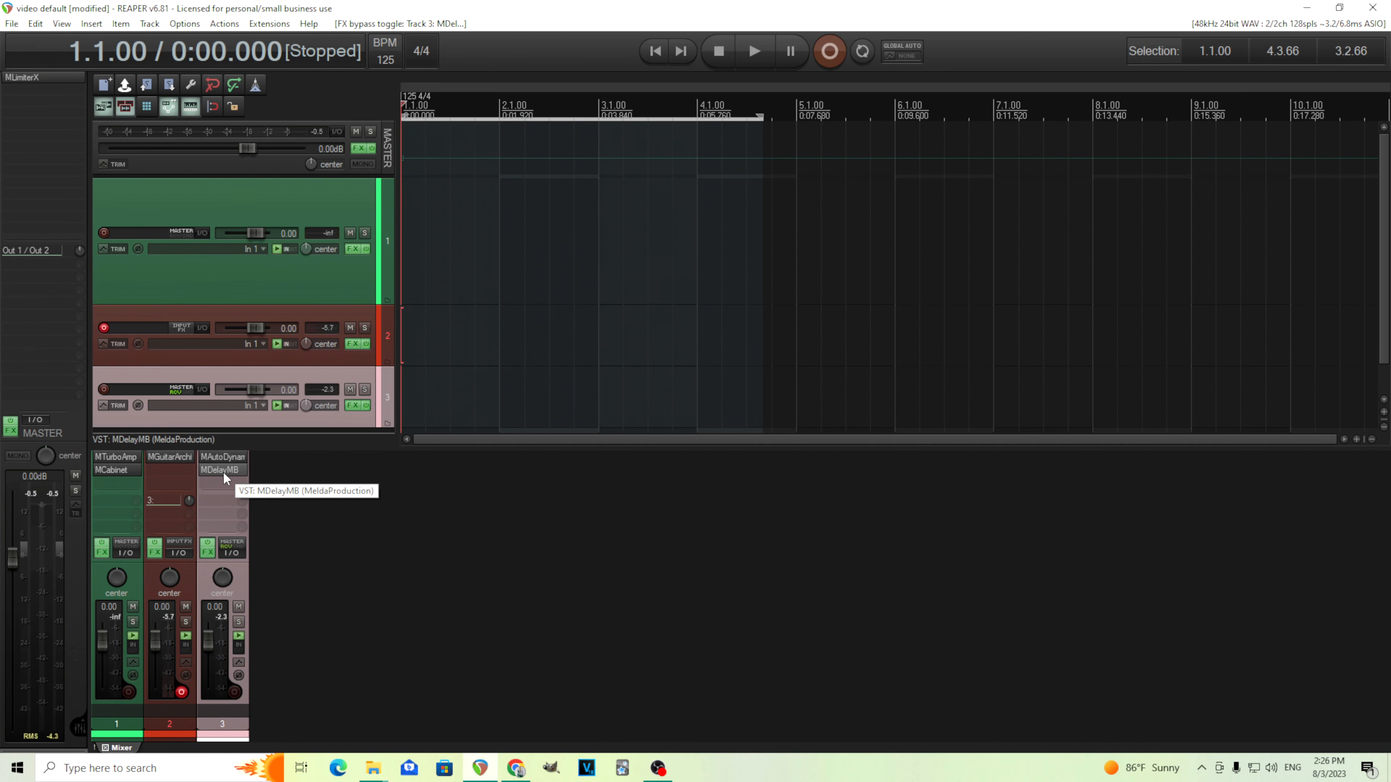
{"action": "left_click", "coordinate": [223, 471]}
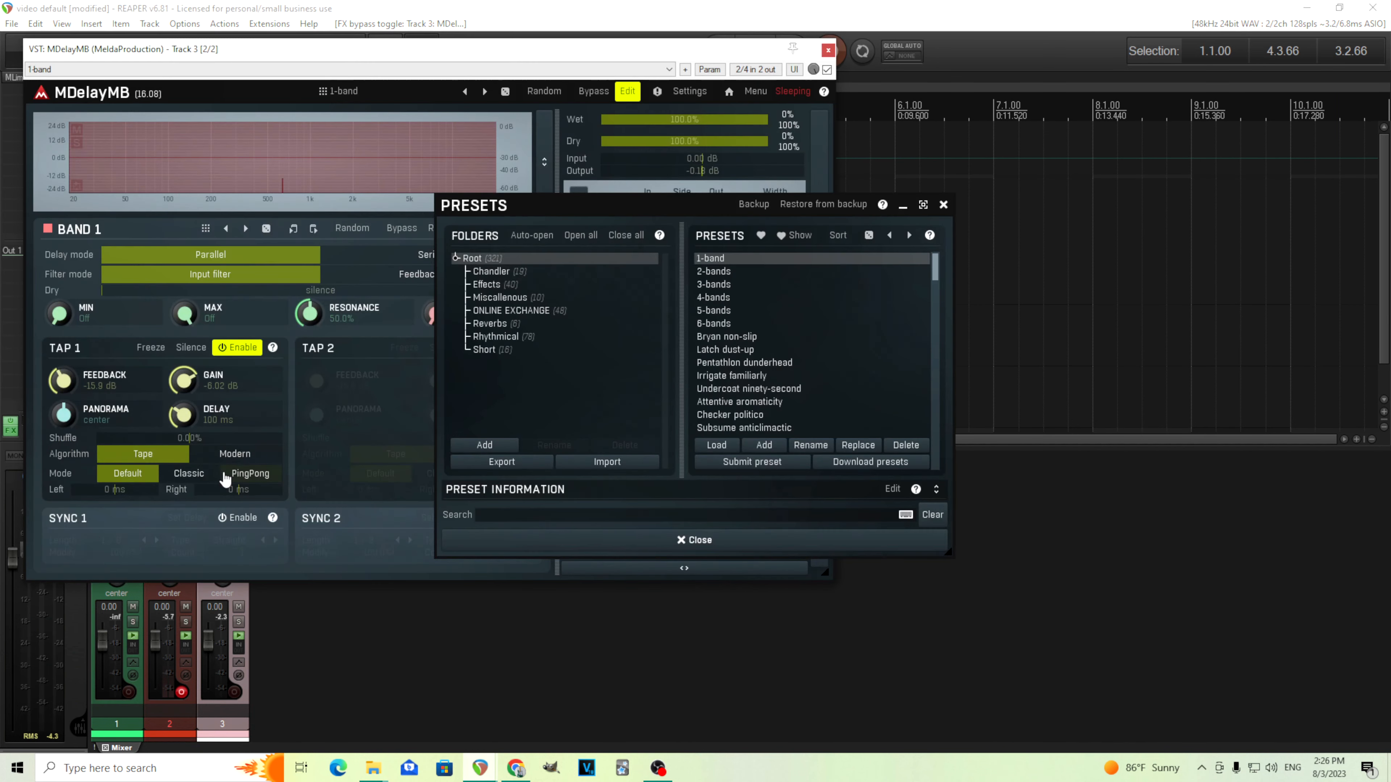
{"action": "left_click", "coordinate": [810, 541]}
{"action": "left_click_drag", "start_coordinate": [330, 62], "coordinate": [572, 102]}
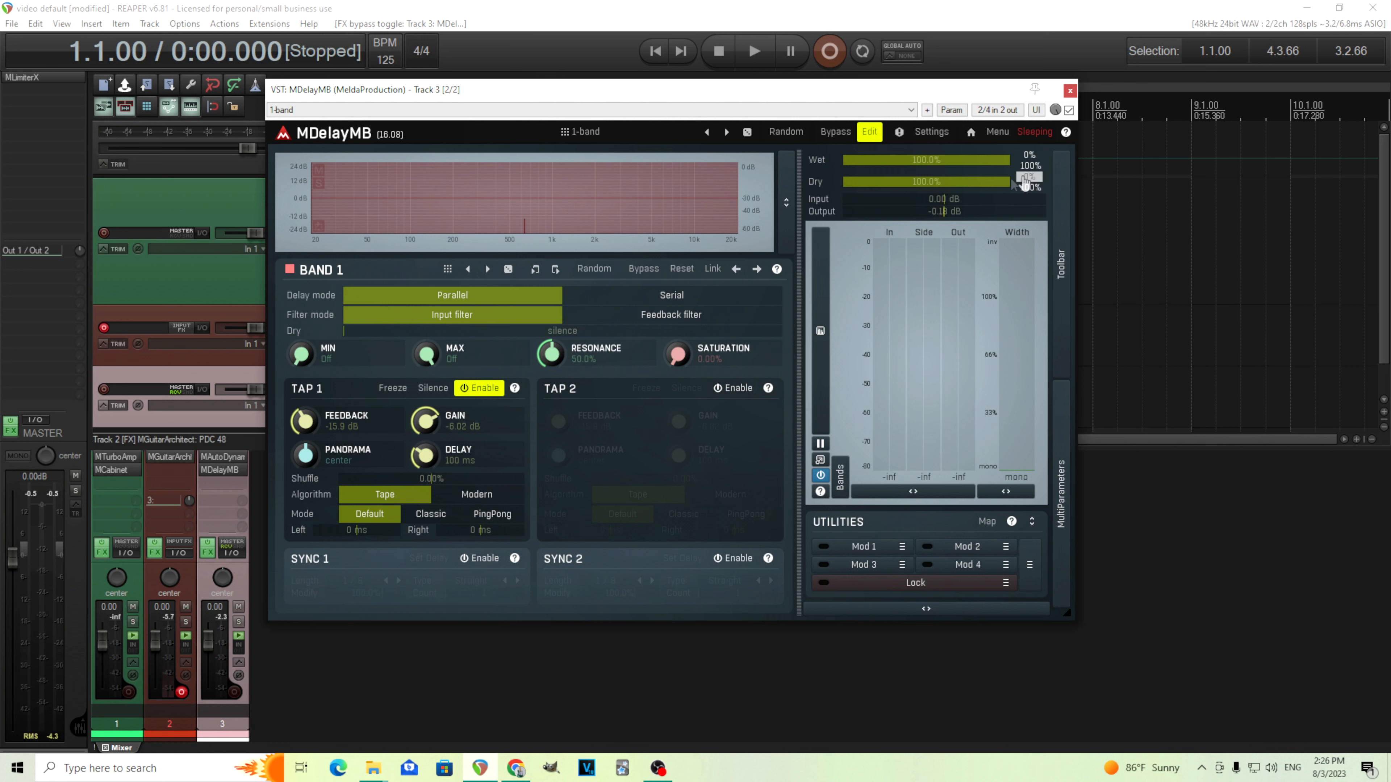
{"action": "left_click_drag", "start_coordinate": [925, 181], "coordinate": [933, 199]}
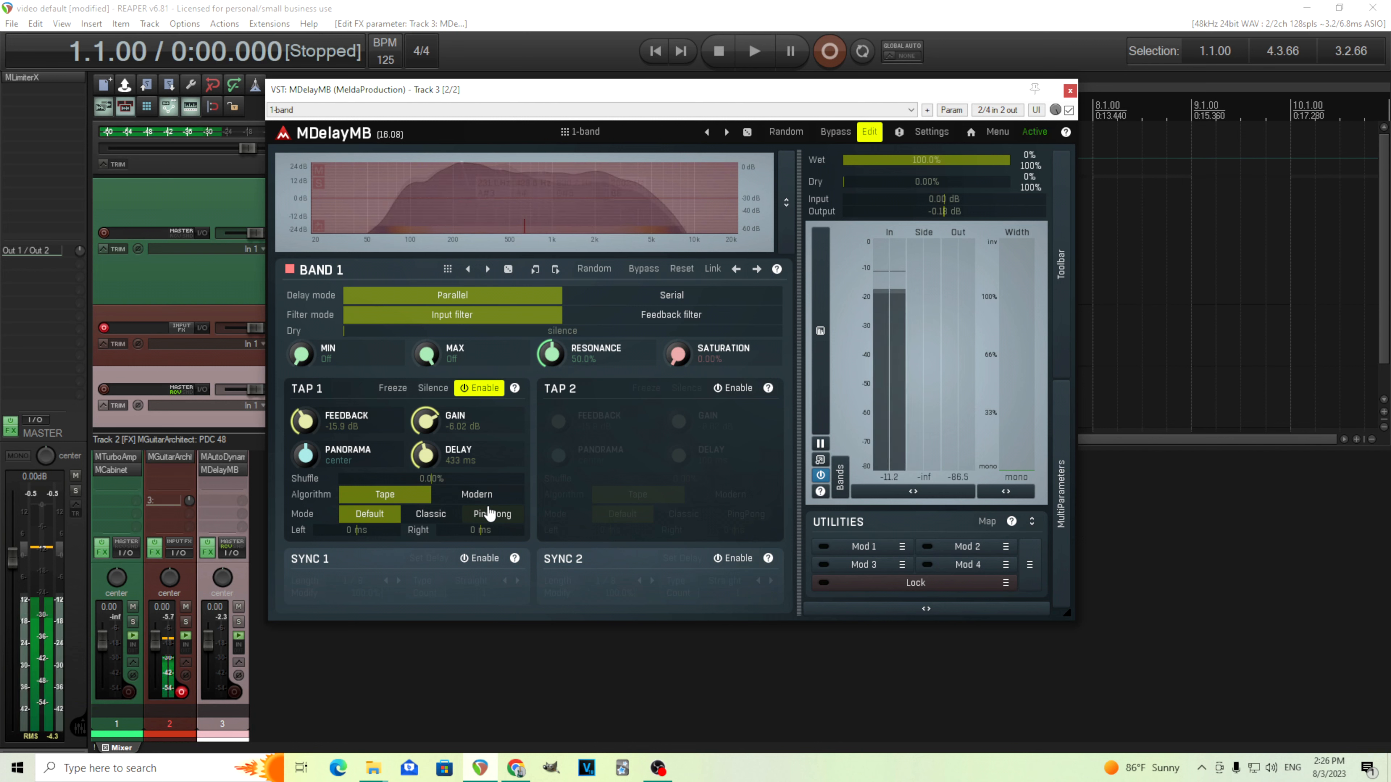
Step: Enter a gain of 0 dB for Tap 1 and set its Right delay offset to about 5.6 ms
{"action": "double_click", "coordinate": [419, 429]}
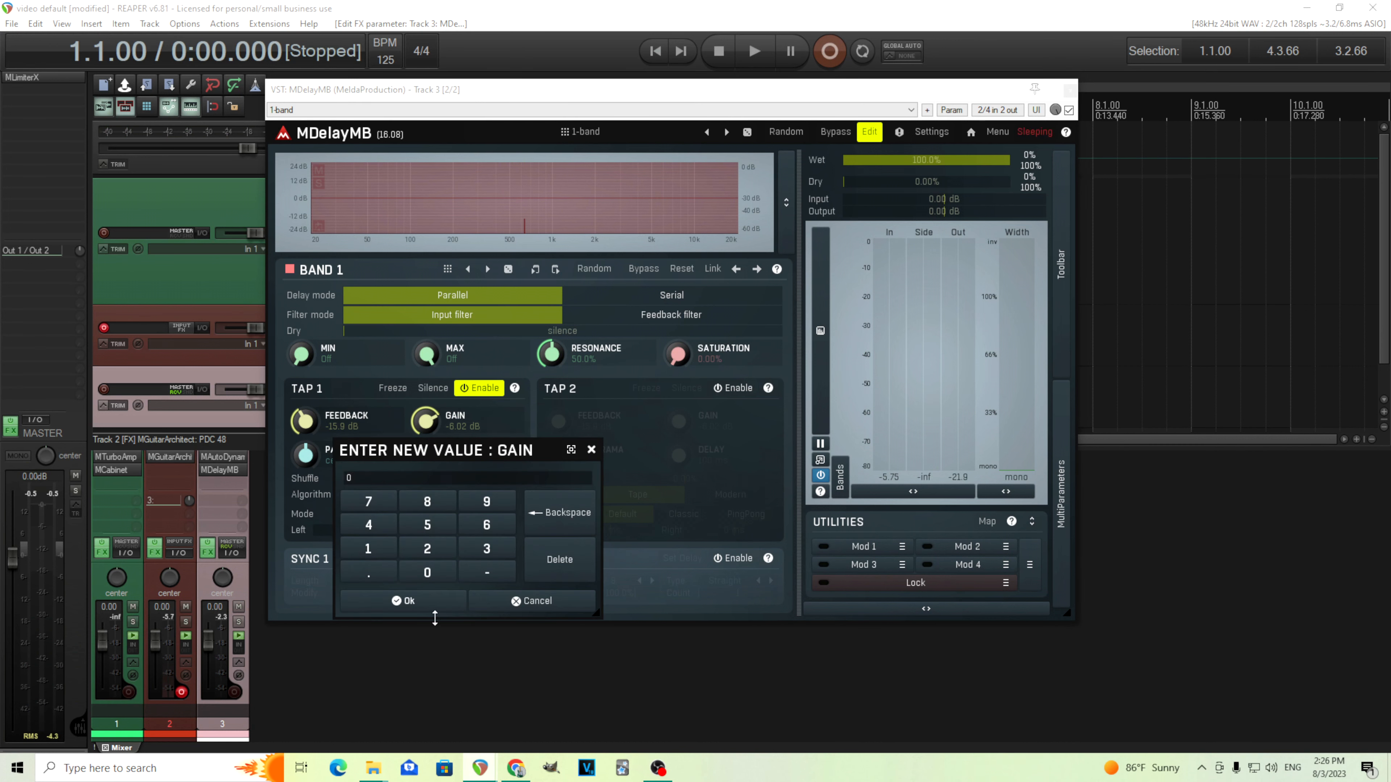
{"action": "left_click", "coordinate": [434, 606]}
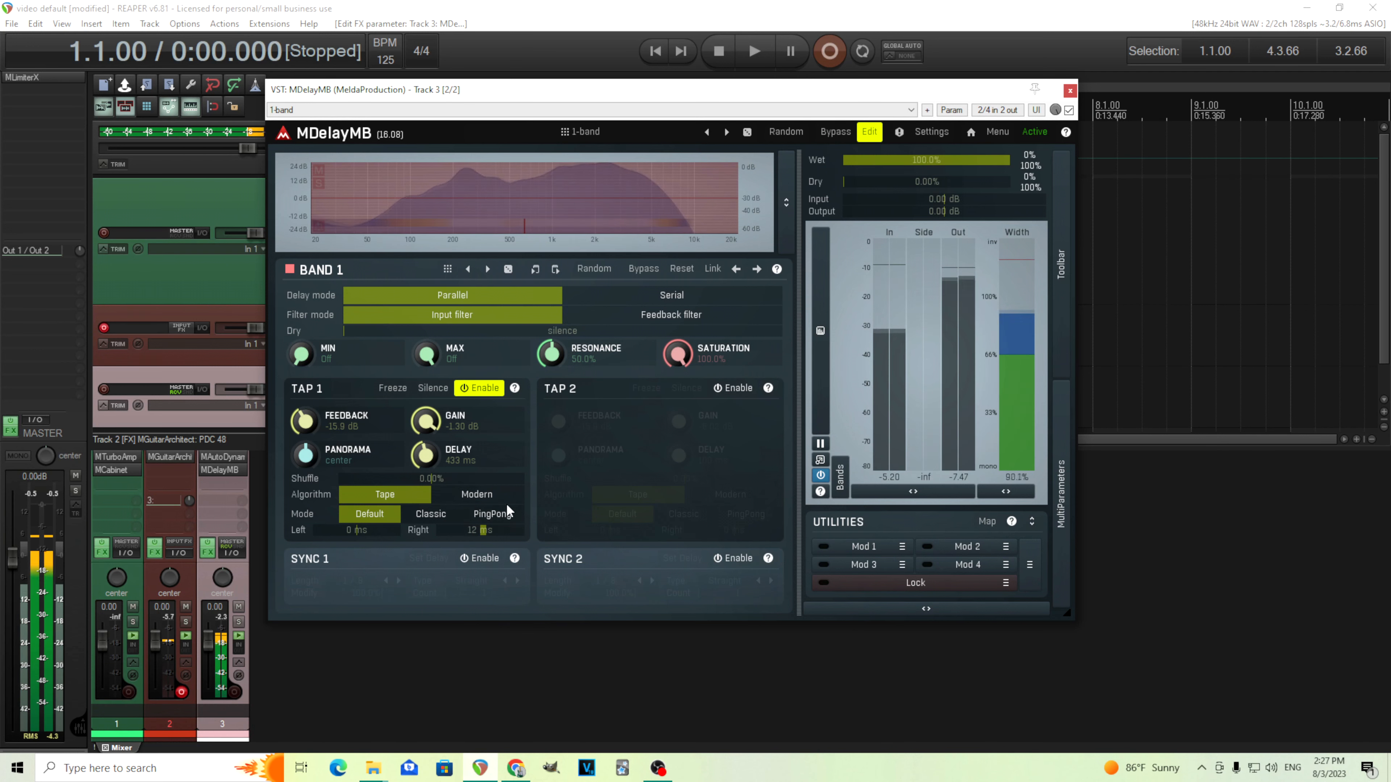
{"action": "left_click_drag", "start_coordinate": [502, 529], "coordinate": [507, 528]}
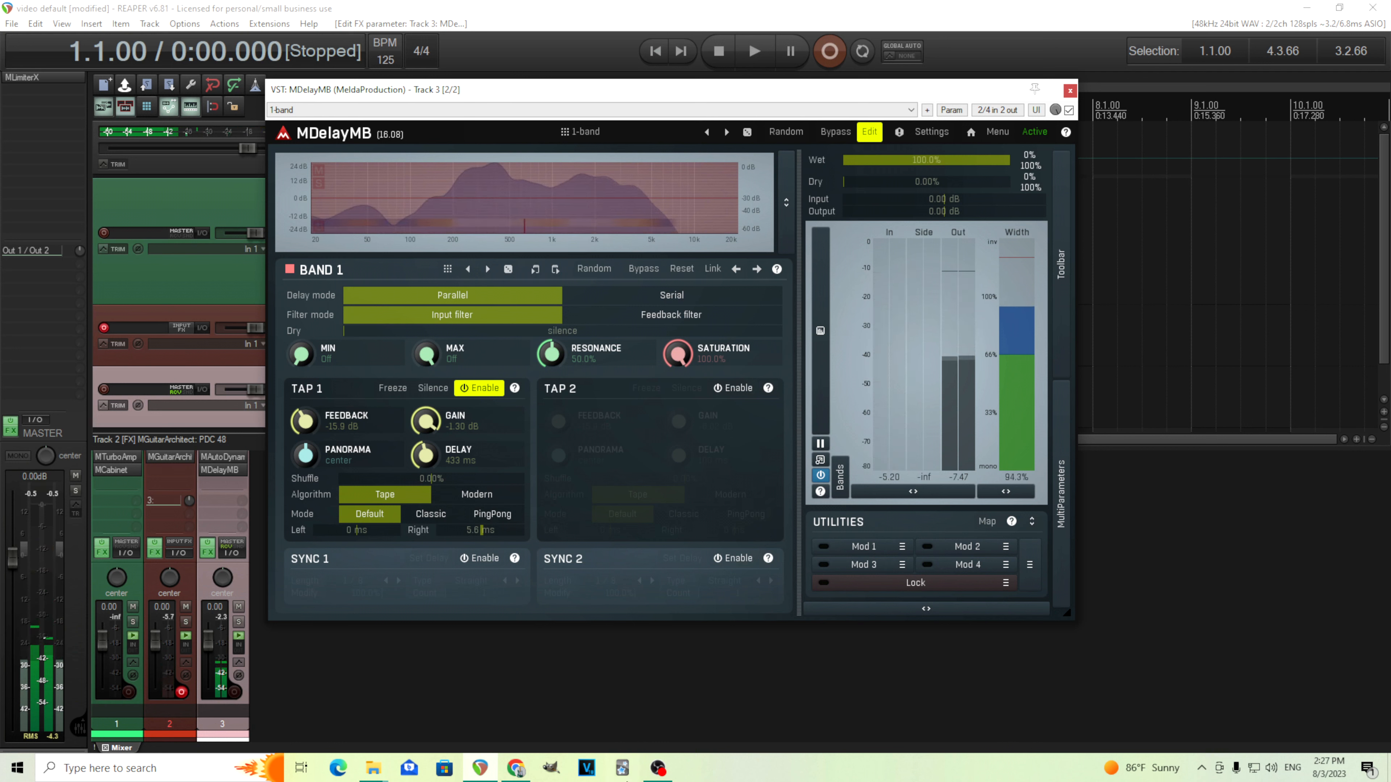
Step: Limit band 1's input filter to a minimum of 127.4 Hz and a maximum of 5165 Hz
{"action": "left_click_drag", "start_coordinate": [301, 355], "coordinate": [301, 331]}
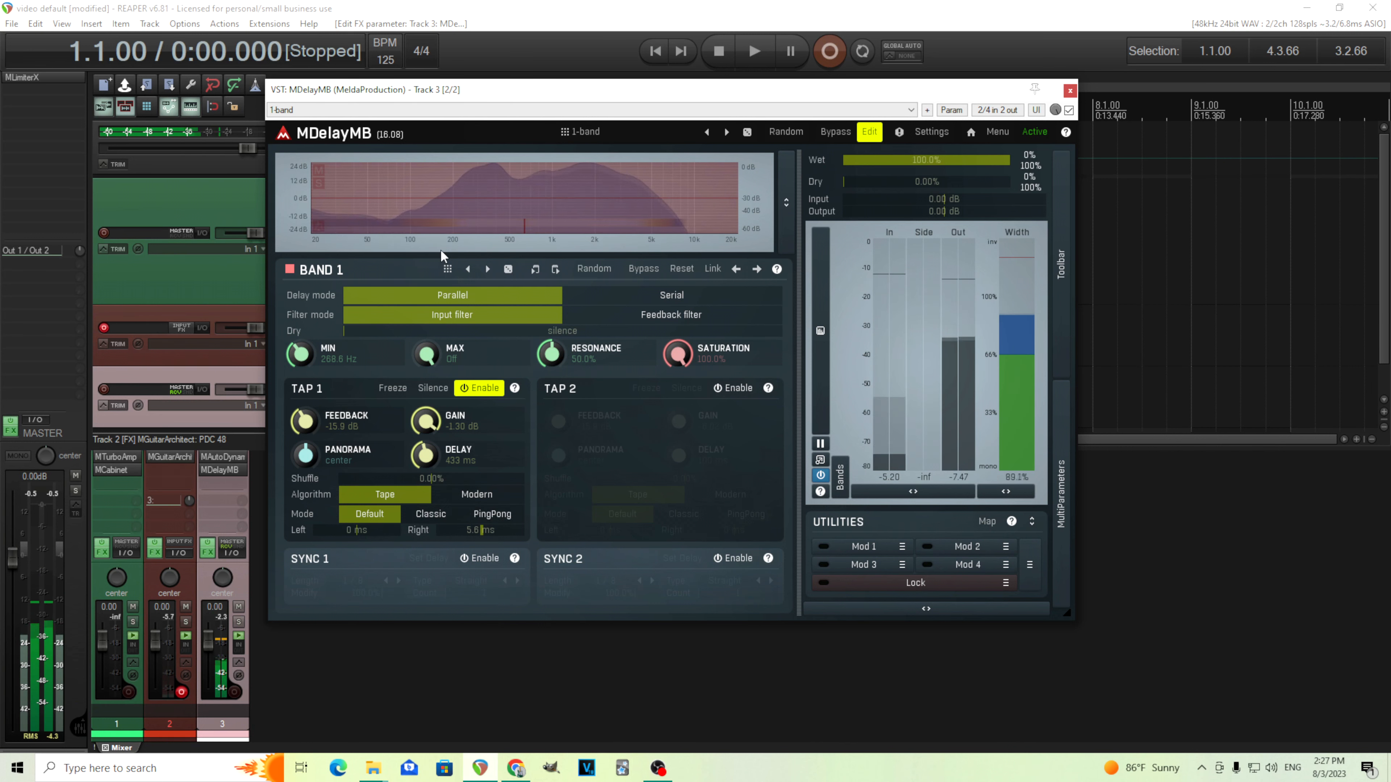
{"action": "double_click", "coordinate": [307, 354]}
{"action": "left_click_drag", "start_coordinate": [428, 353], "coordinate": [428, 405]}
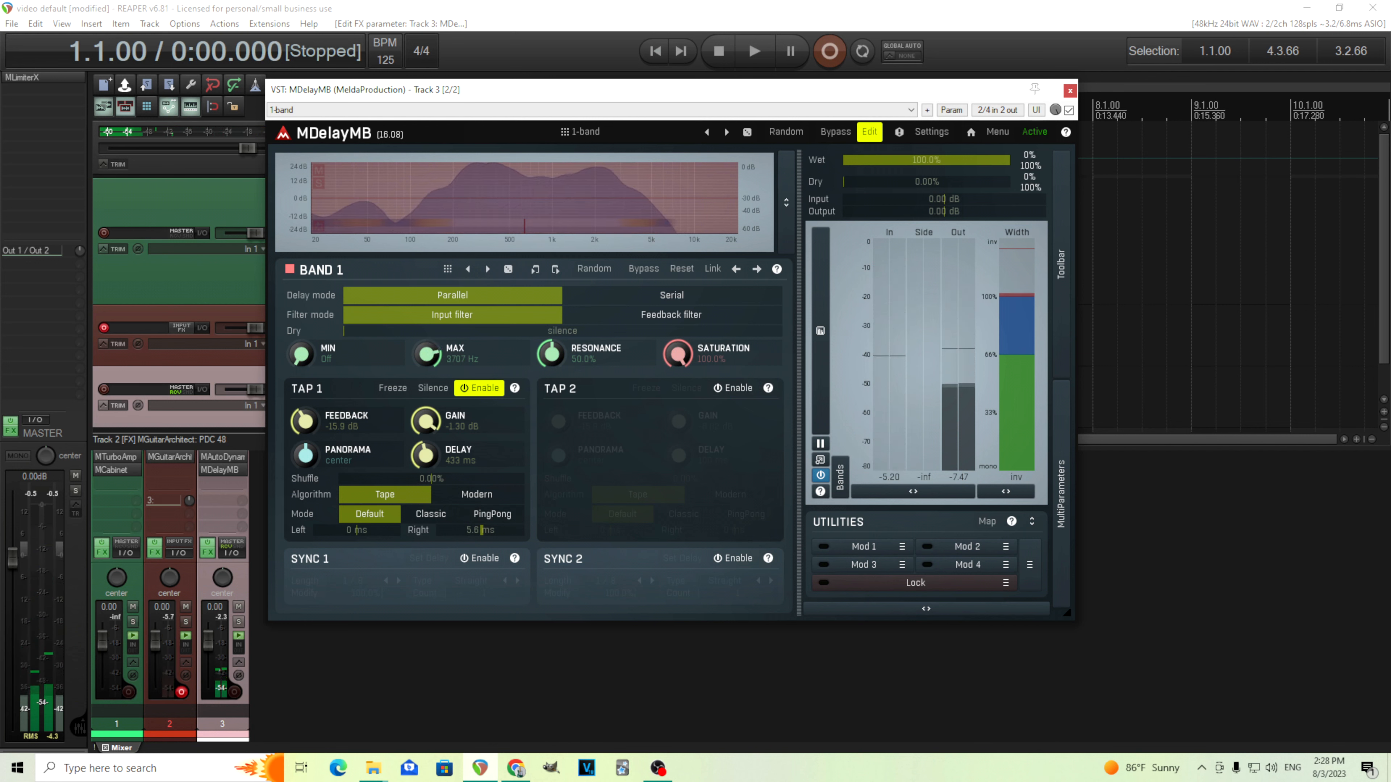
{"action": "left_click_drag", "start_coordinate": [427, 354], "coordinate": [426, 332]}
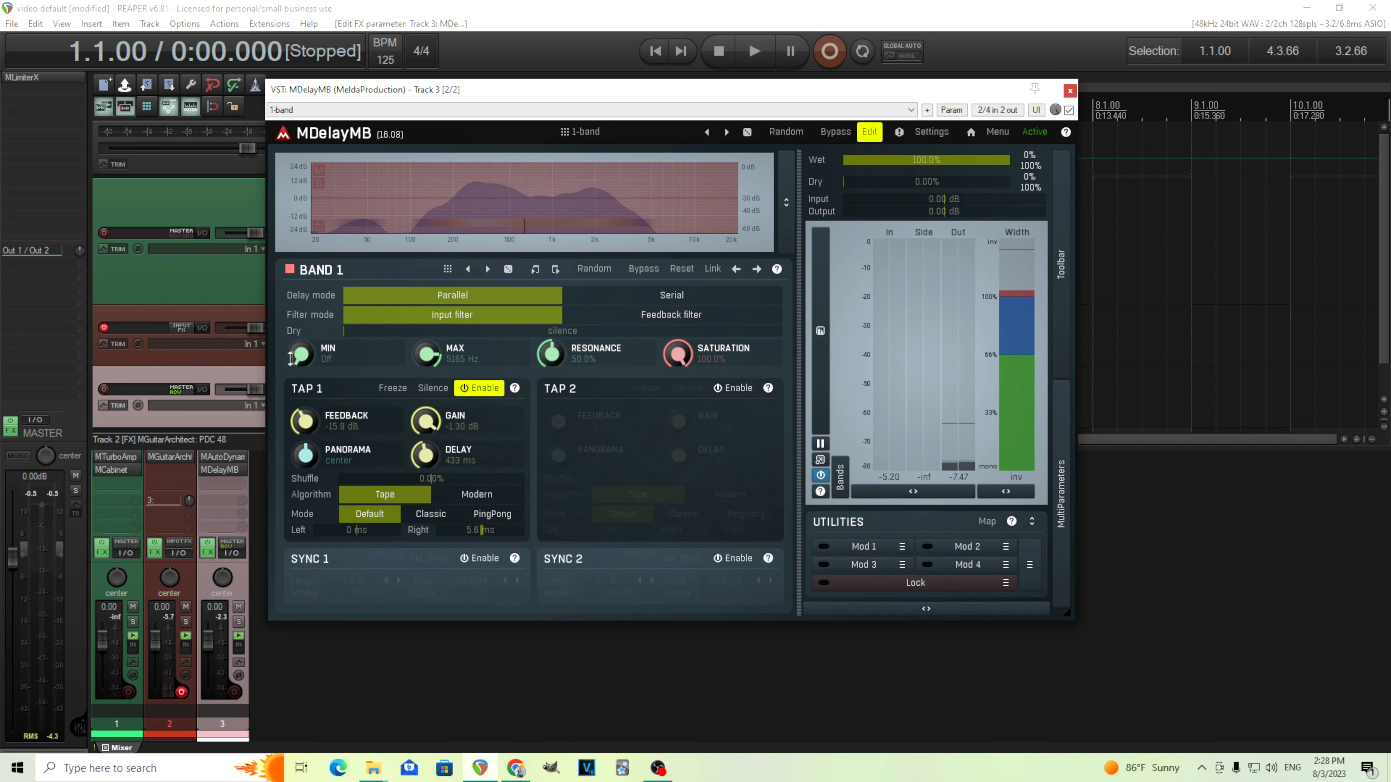
{"action": "left_click_drag", "start_coordinate": [301, 353], "coordinate": [300, 356]}
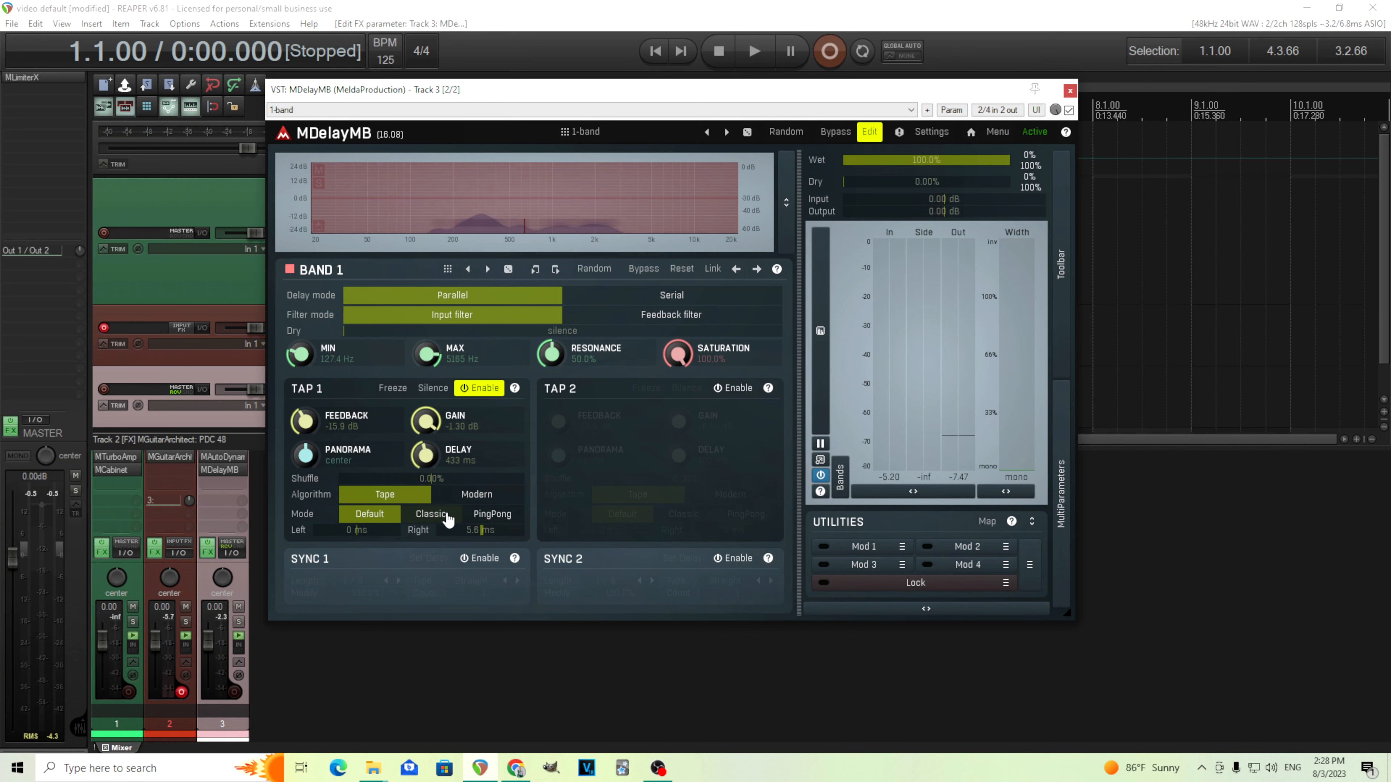
Step: Clear and learn modulator 1 onto Tap 1's delay, and open the modulator's settings
{"action": "left_click_drag", "start_coordinate": [478, 101], "coordinate": [657, 147]}
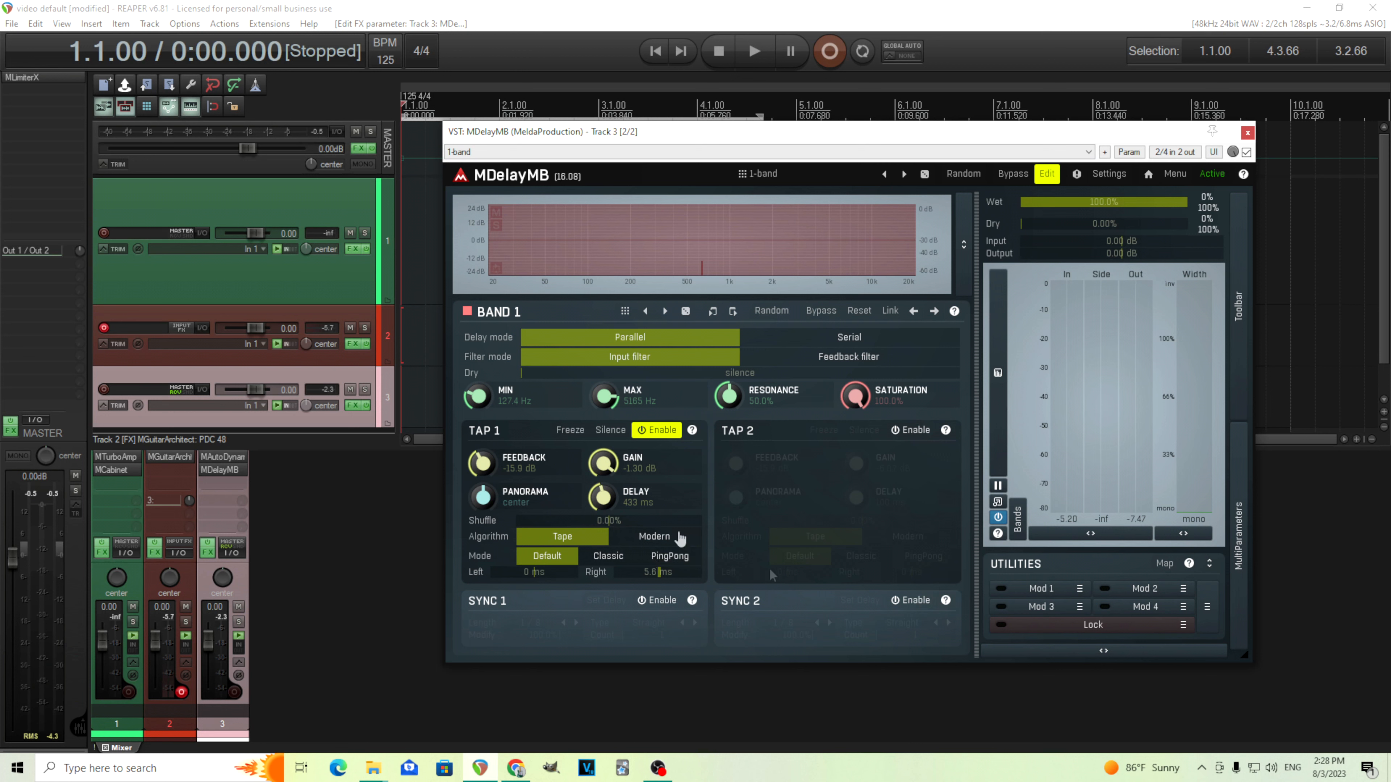
{"action": "left_click", "coordinate": [1079, 589]}
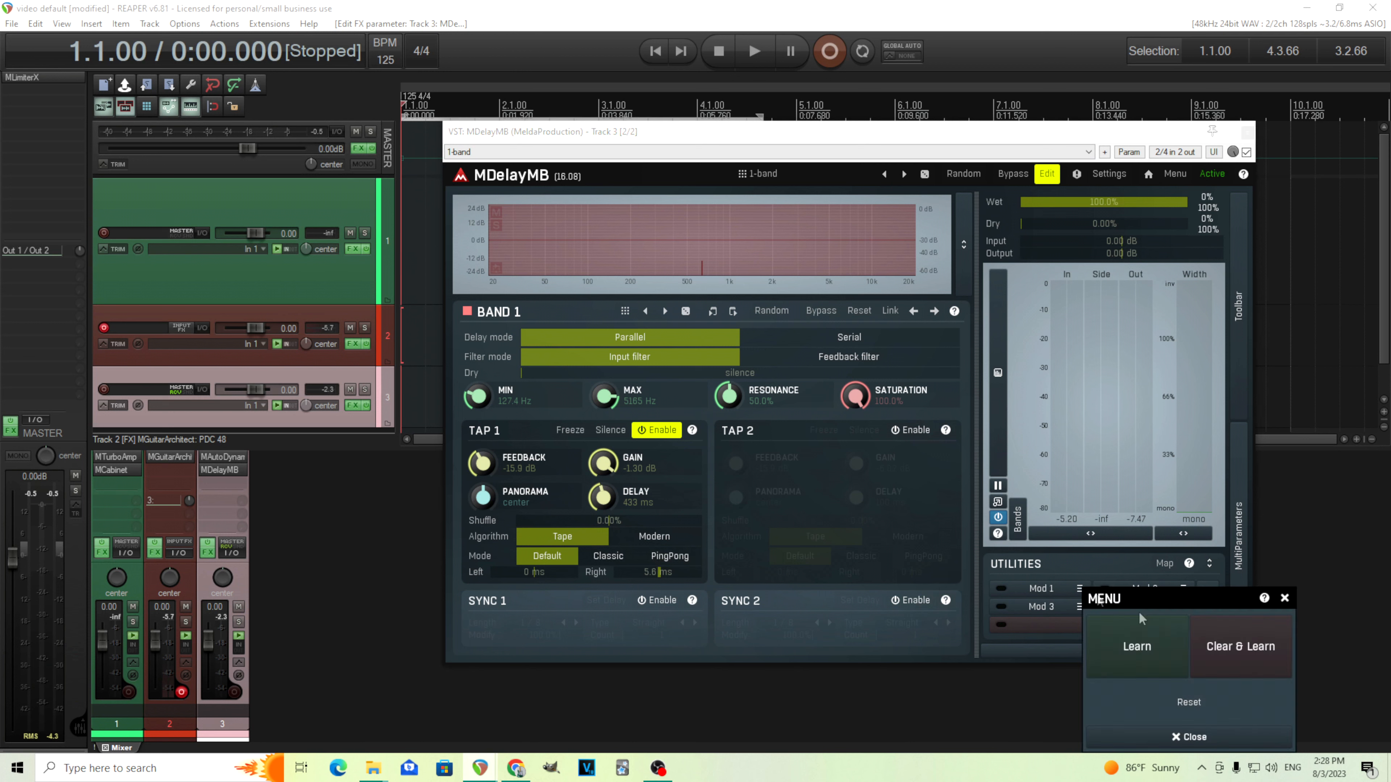
{"action": "left_click", "coordinate": [1222, 647]}
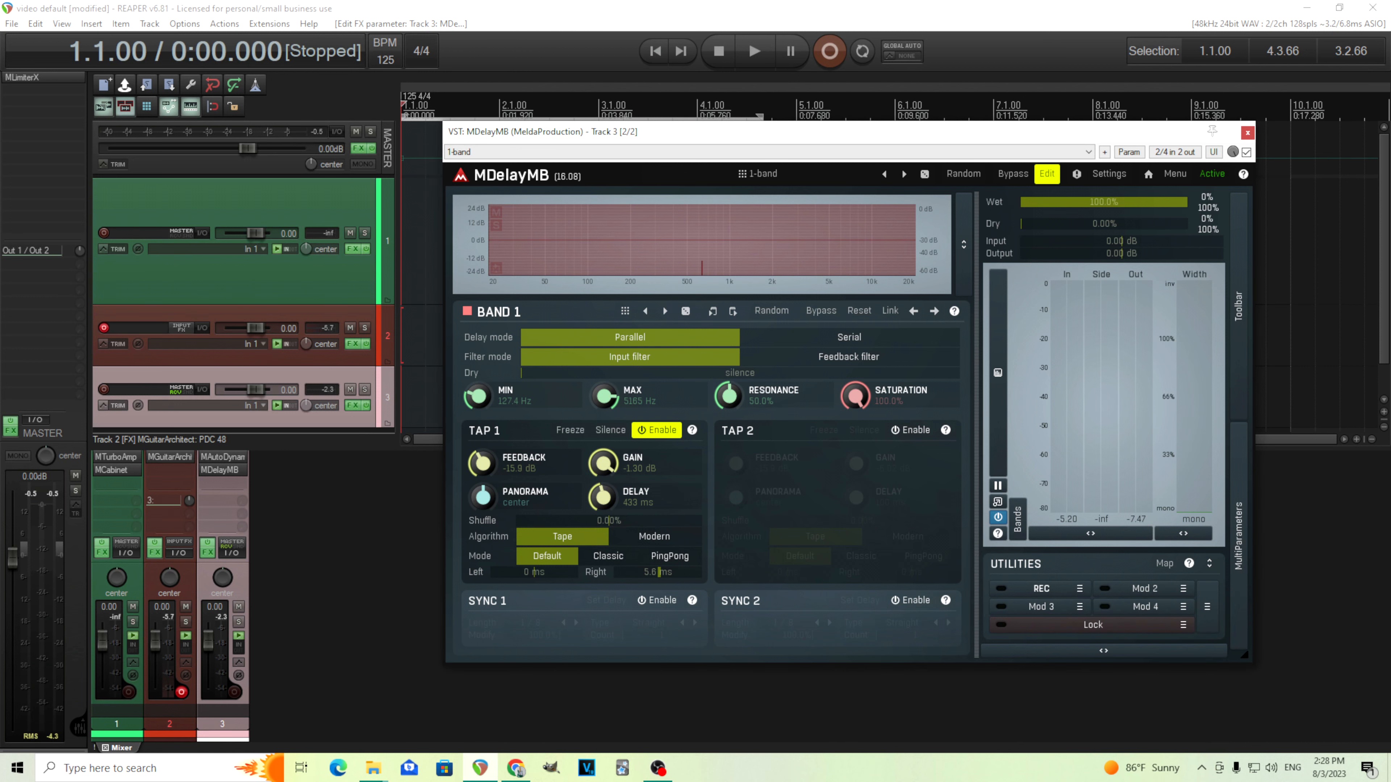
{"action": "left_click", "coordinate": [1007, 589]}
{"action": "left_click", "coordinate": [1030, 589]}
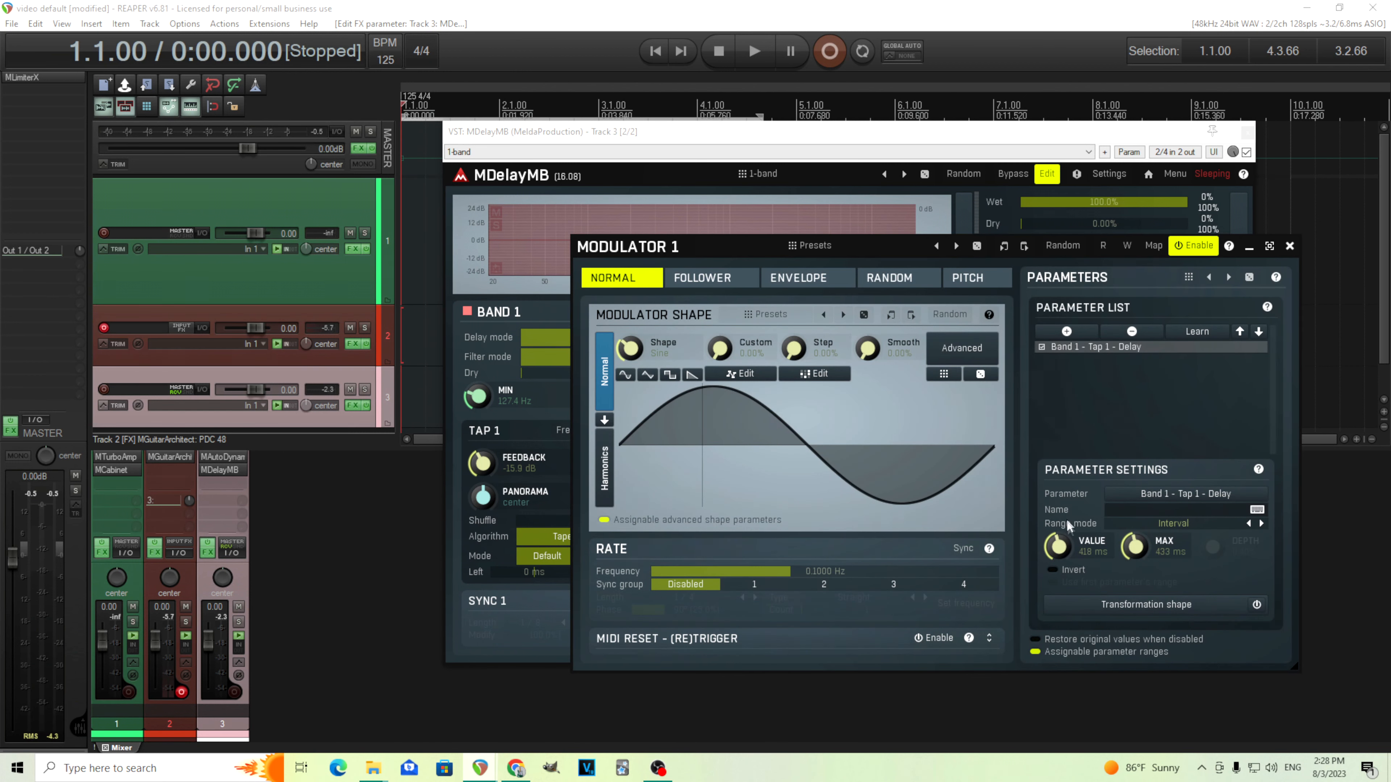
Step: Set modulator 1's delay range value to 430 ms with a rate of 0.6310 Hz, and close the modulator
{"action": "double_click", "coordinate": [1058, 548]}
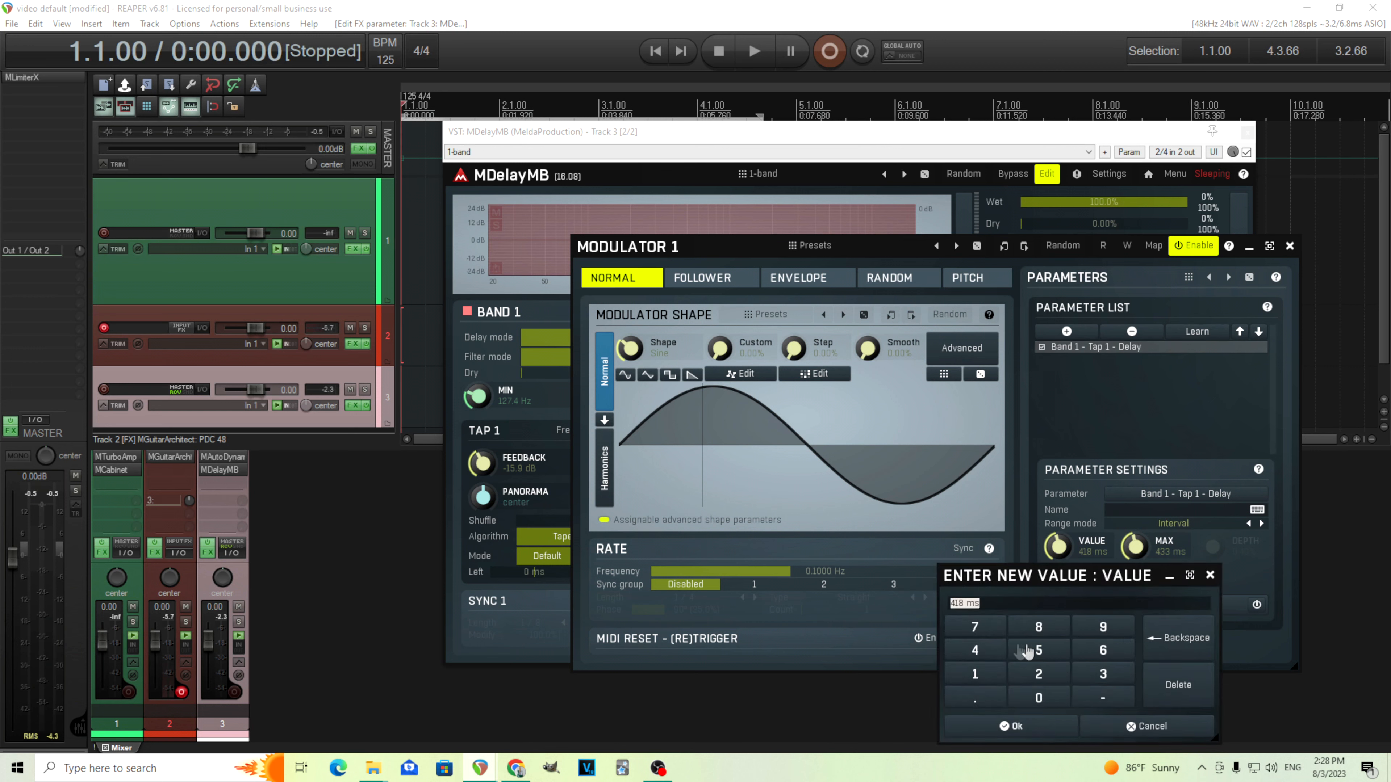
{"action": "type", "text": "430"}
{"action": "left_click", "coordinate": [1055, 733]}
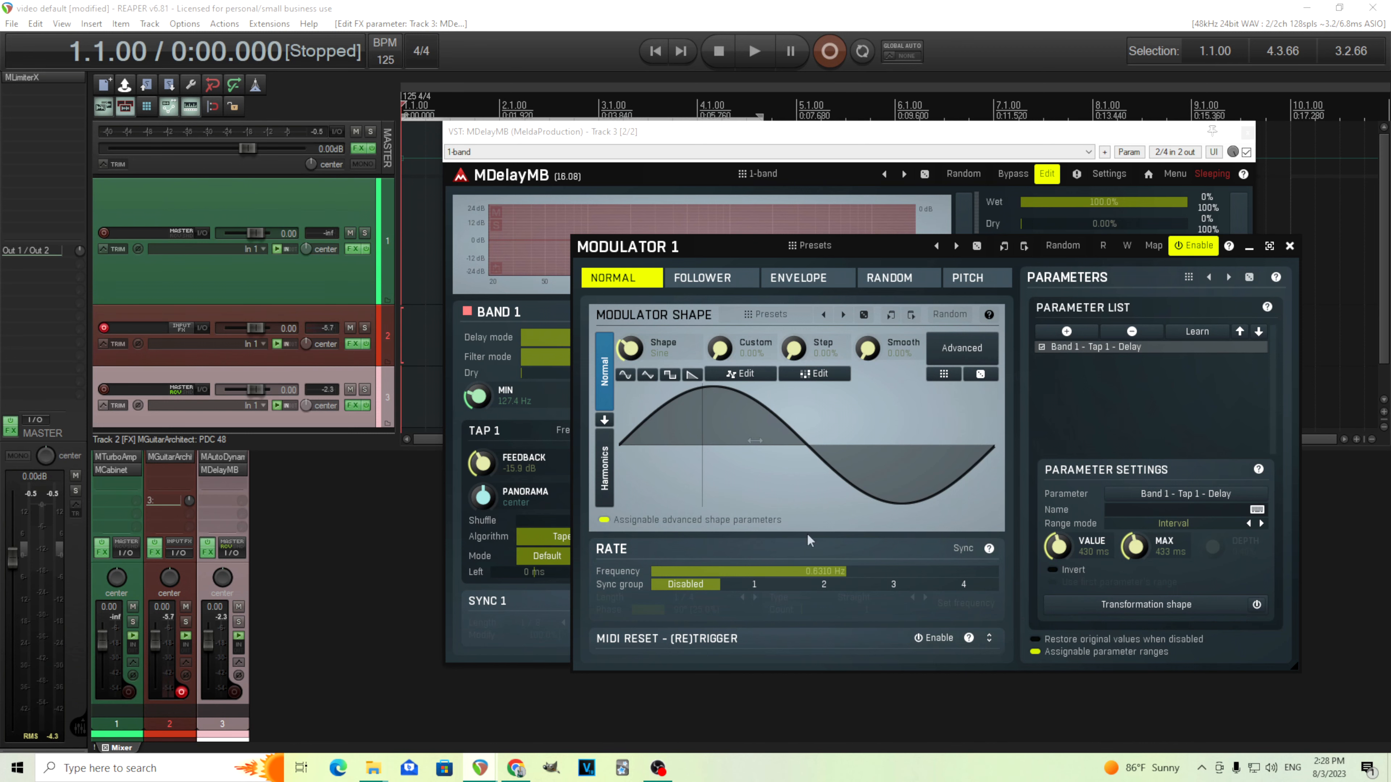
{"action": "left_click_drag", "start_coordinate": [656, 259], "coordinate": [664, 567]}
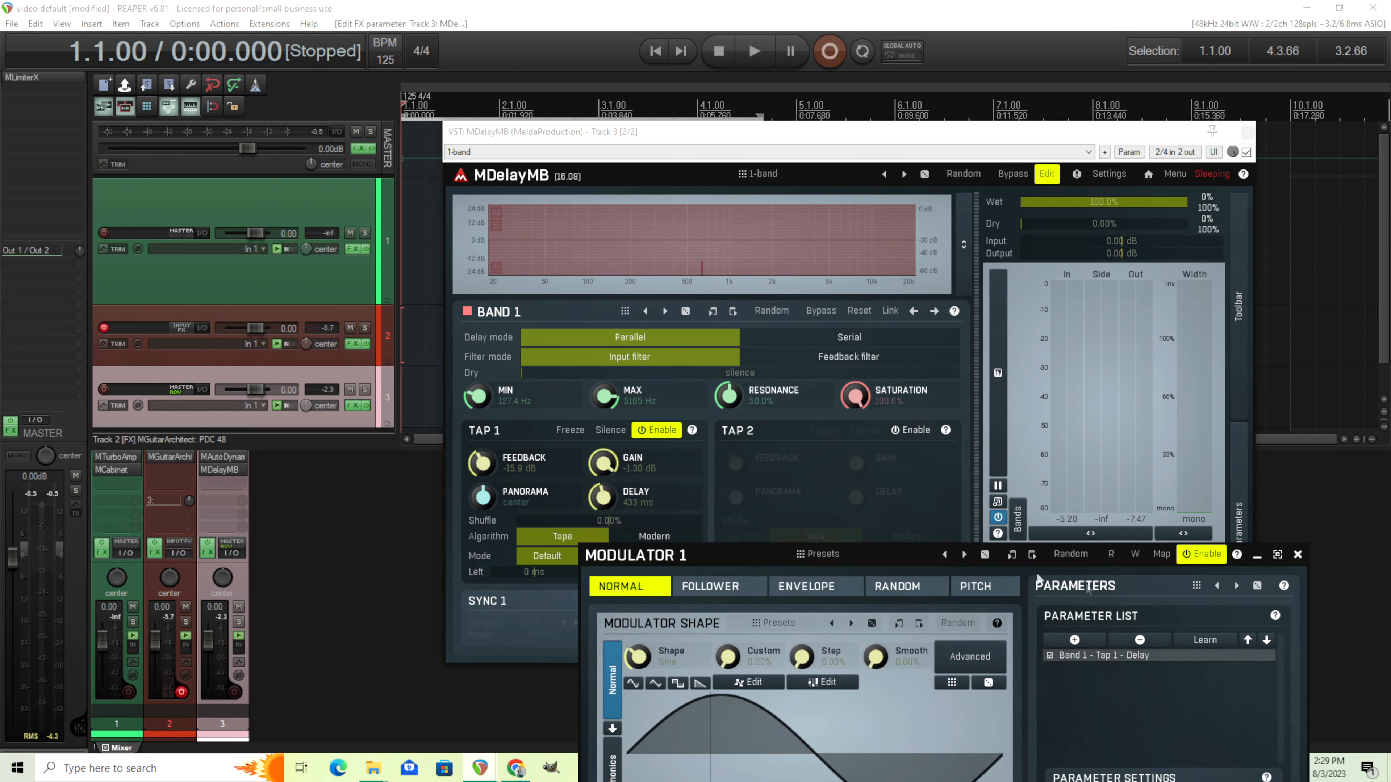
{"action": "left_click", "coordinate": [1297, 554]}
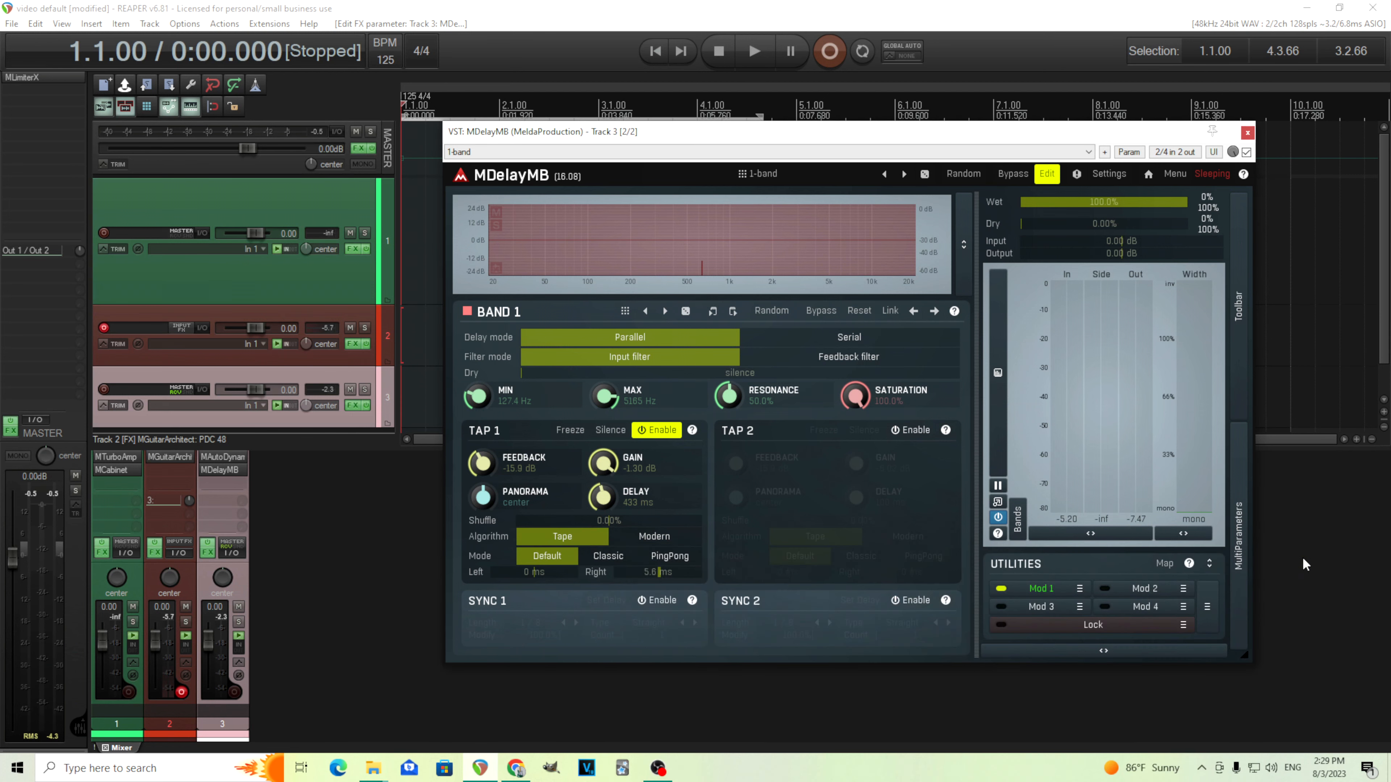
Step: Try wider delay modulation in modulator 1 while the audio plays, lowering the range value to about 415 ms and raising it slightly
{"action": "left_click", "coordinate": [1040, 588]}
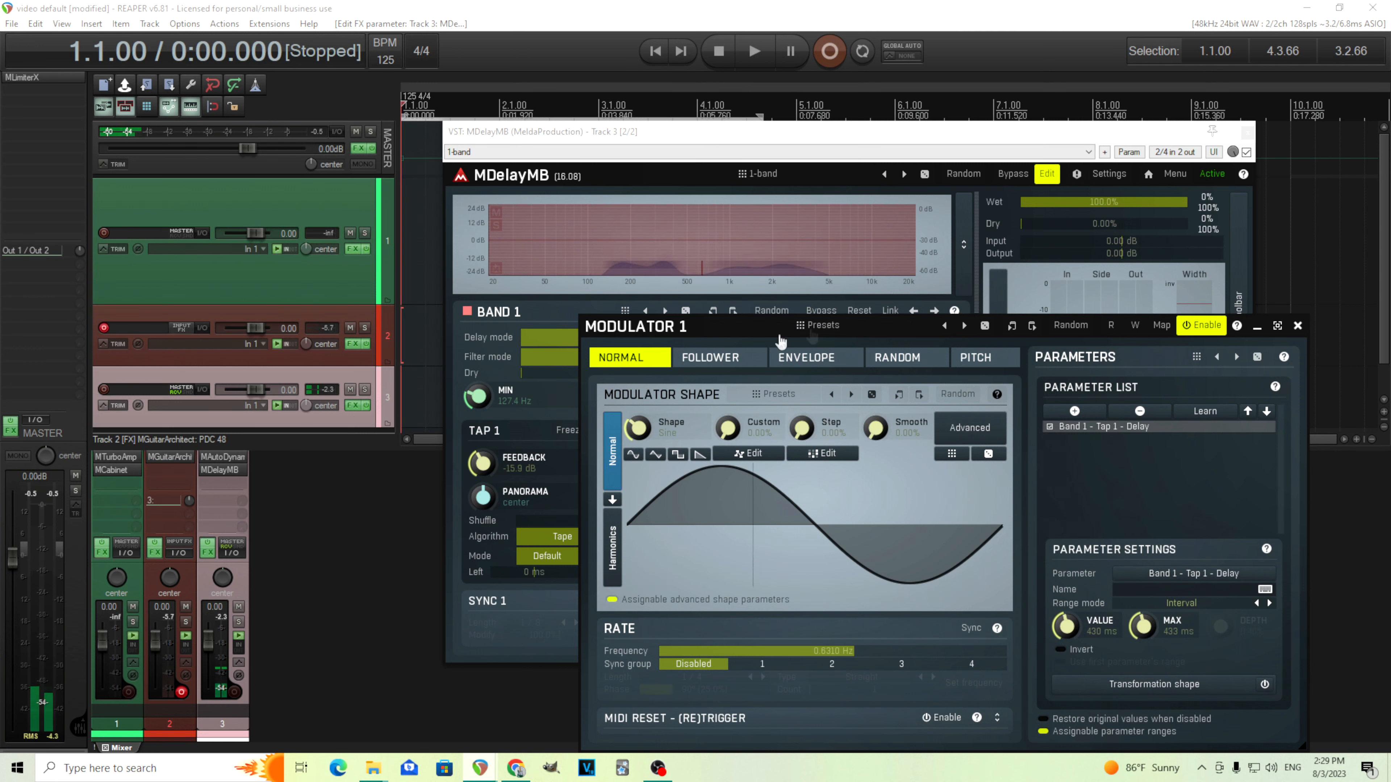
{"action": "left_click", "coordinate": [1298, 326]}
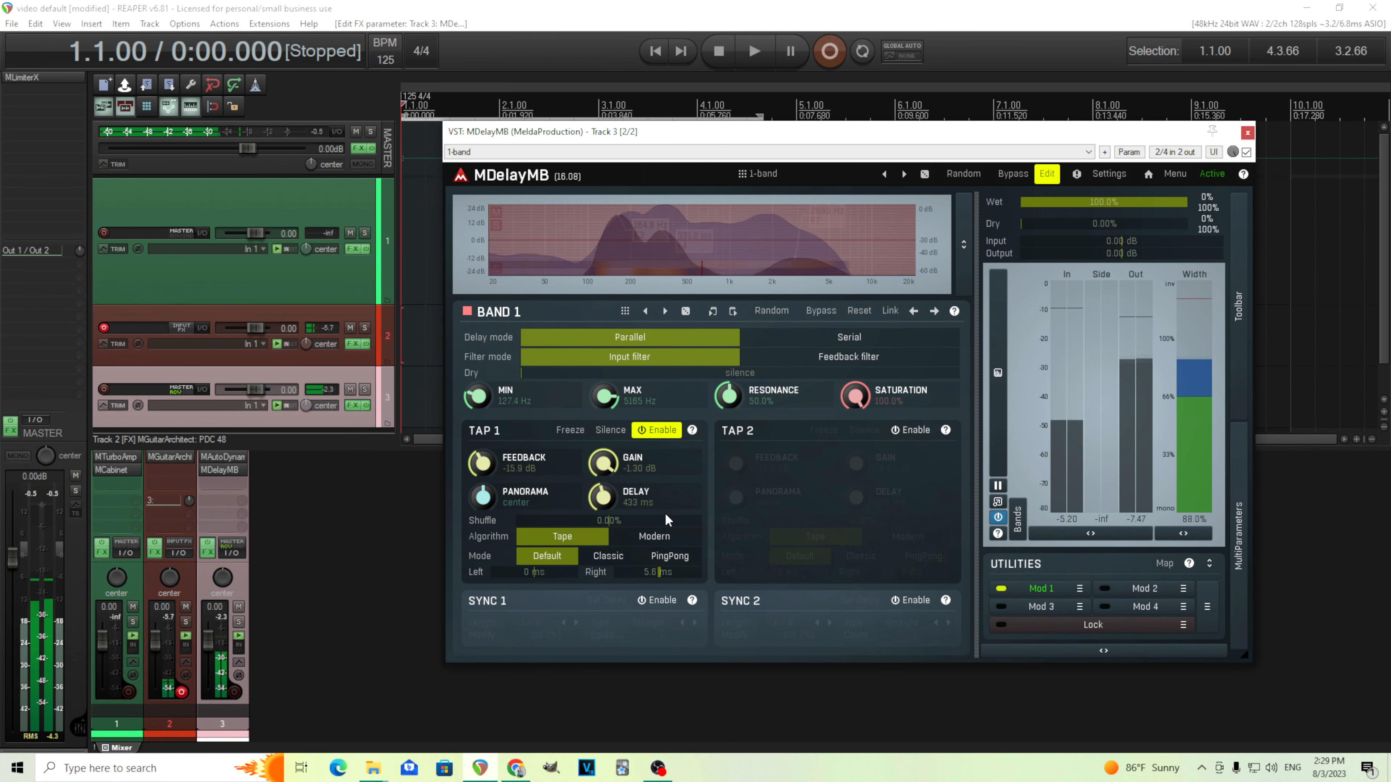
{"action": "left_click", "coordinate": [1040, 589]}
{"action": "mouse_move", "coordinate": [1066, 625]}
{"action": "left_mouse_down"}
{"action": "mouse_move", "coordinate": [1066, 637]}
{"action": "mouse_move", "coordinate": [1066, 620]}
{"action": "left_mouse_up"}
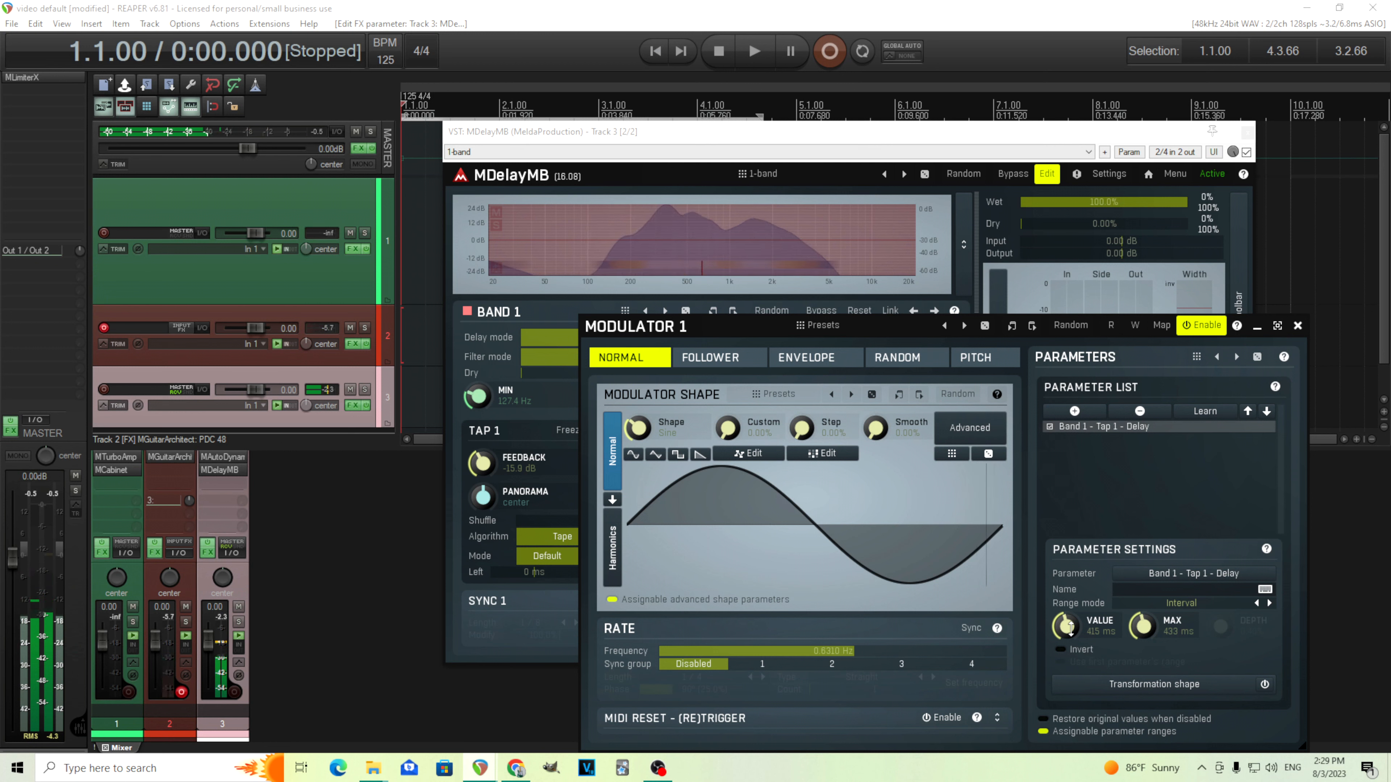
{"action": "left_click_drag", "start_coordinate": [1071, 628], "coordinate": [1071, 623]}
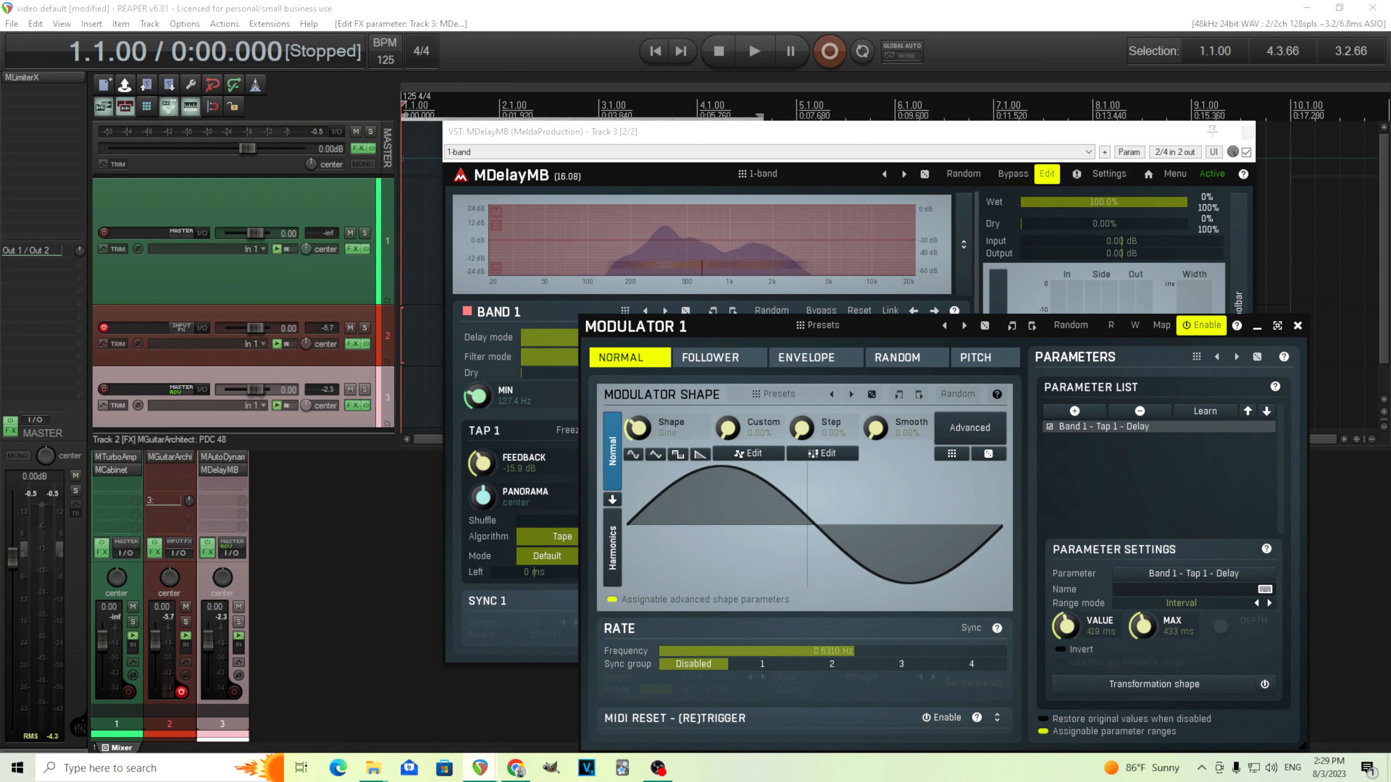
Step: Set modulator 1's delay range value to 425 ms and slow its rate to about 0.44 Hz
{"action": "double_click", "coordinate": [1071, 627]}
{"action": "left_click", "coordinate": [1032, 685]}
{"action": "left_click", "coordinate": [1046, 657]}
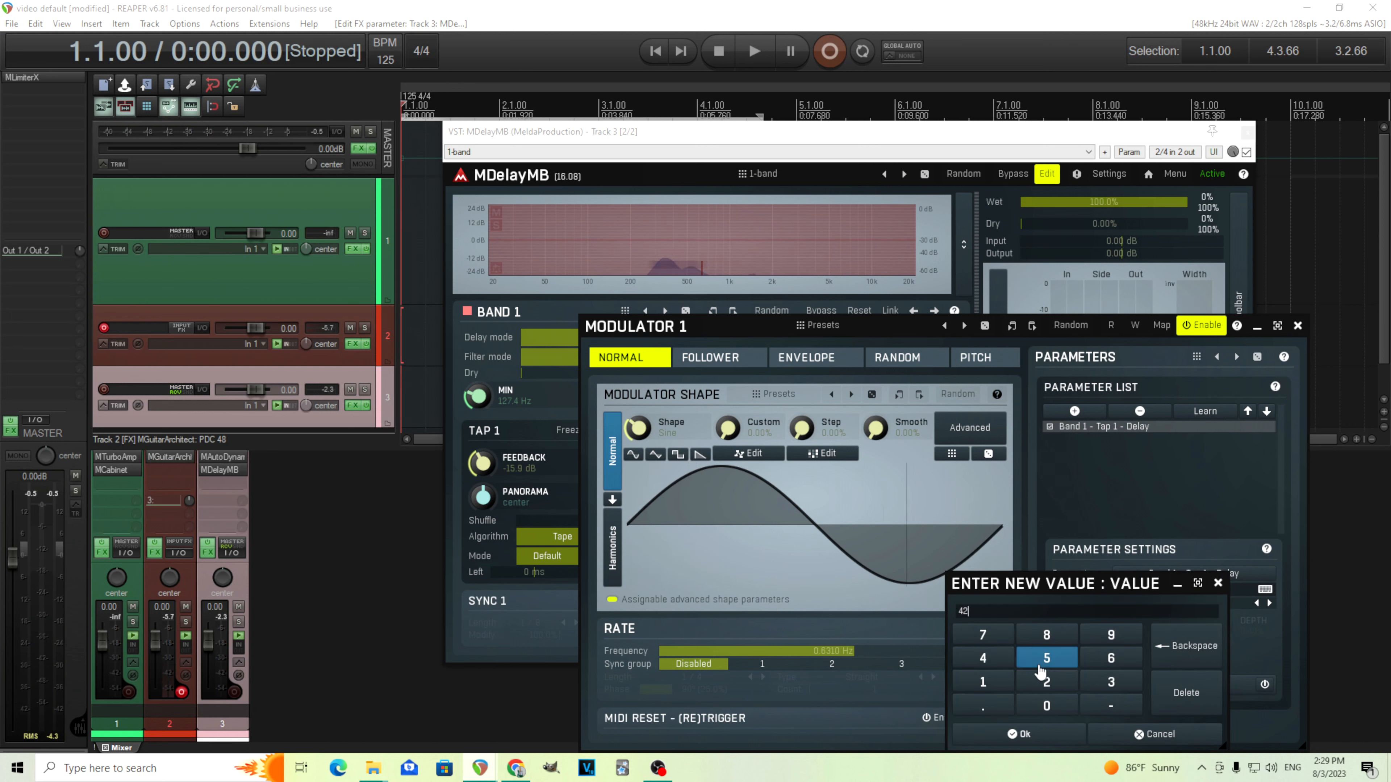
{"action": "left_click", "coordinate": [1035, 735]}
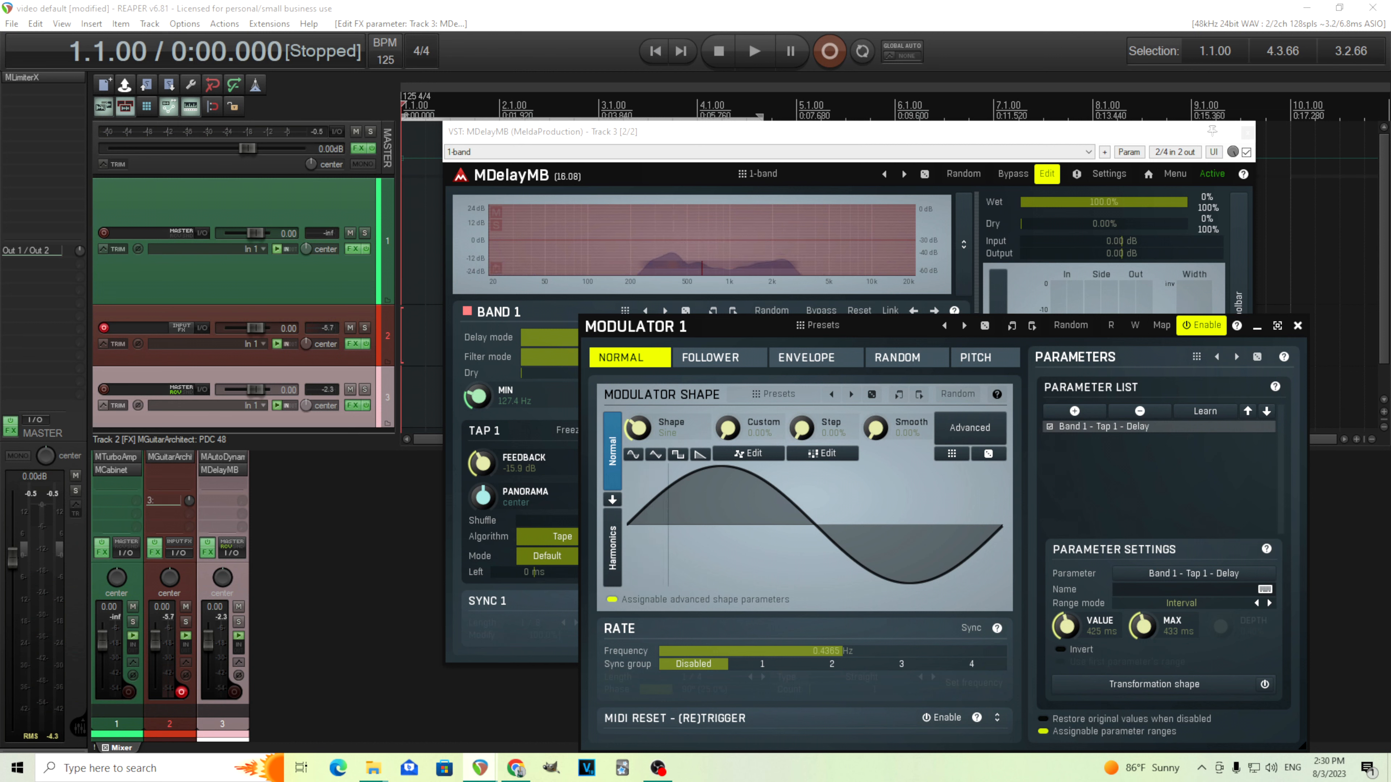
Step: Set modulator 1's delay range value to about 428 ms and close the modulator settings
{"action": "double_click", "coordinate": [1073, 629]}
{"action": "left_click", "coordinate": [1003, 662]}
{"action": "left_click", "coordinate": [1037, 682]}
{"action": "left_click", "coordinate": [1062, 733]}
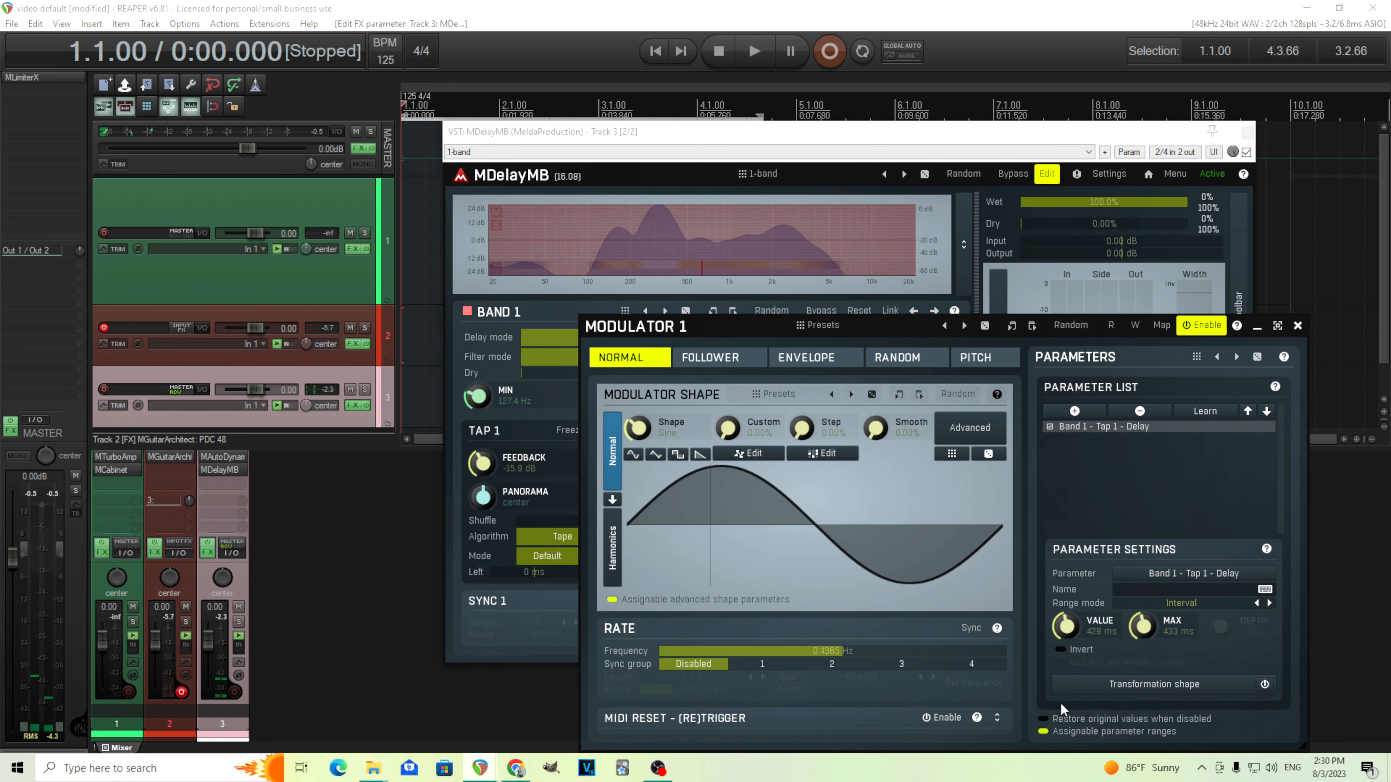
{"action": "left_click_drag", "start_coordinate": [659, 325], "coordinate": [547, 333]}
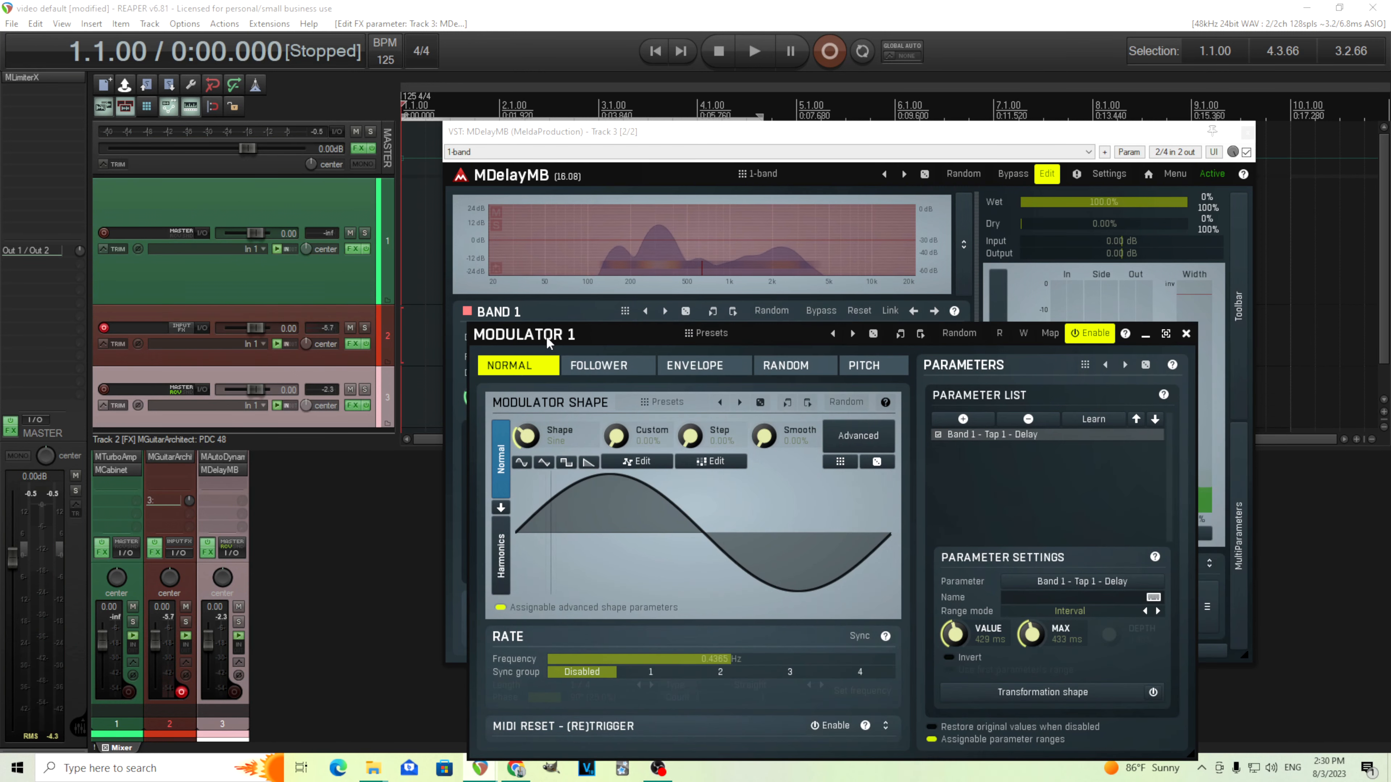
{"action": "left_click", "coordinate": [1185, 334]}
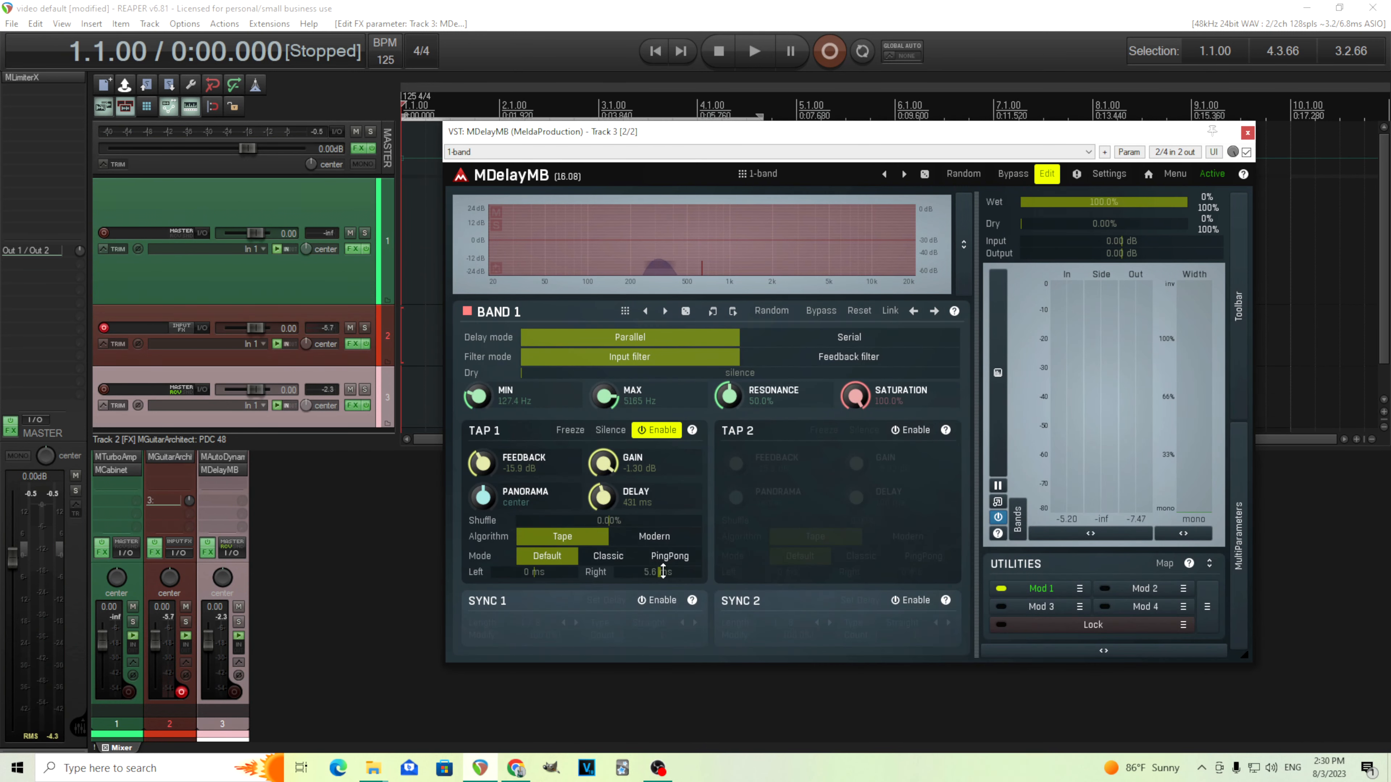
Step: Try tap 1 in PingPong mode with the panorama shifted 67% to the left, recentre the panorama and set the mode to Classic
{"action": "left_click", "coordinate": [664, 559]}
{"action": "left_click_drag", "start_coordinate": [499, 491], "coordinate": [500, 490]}
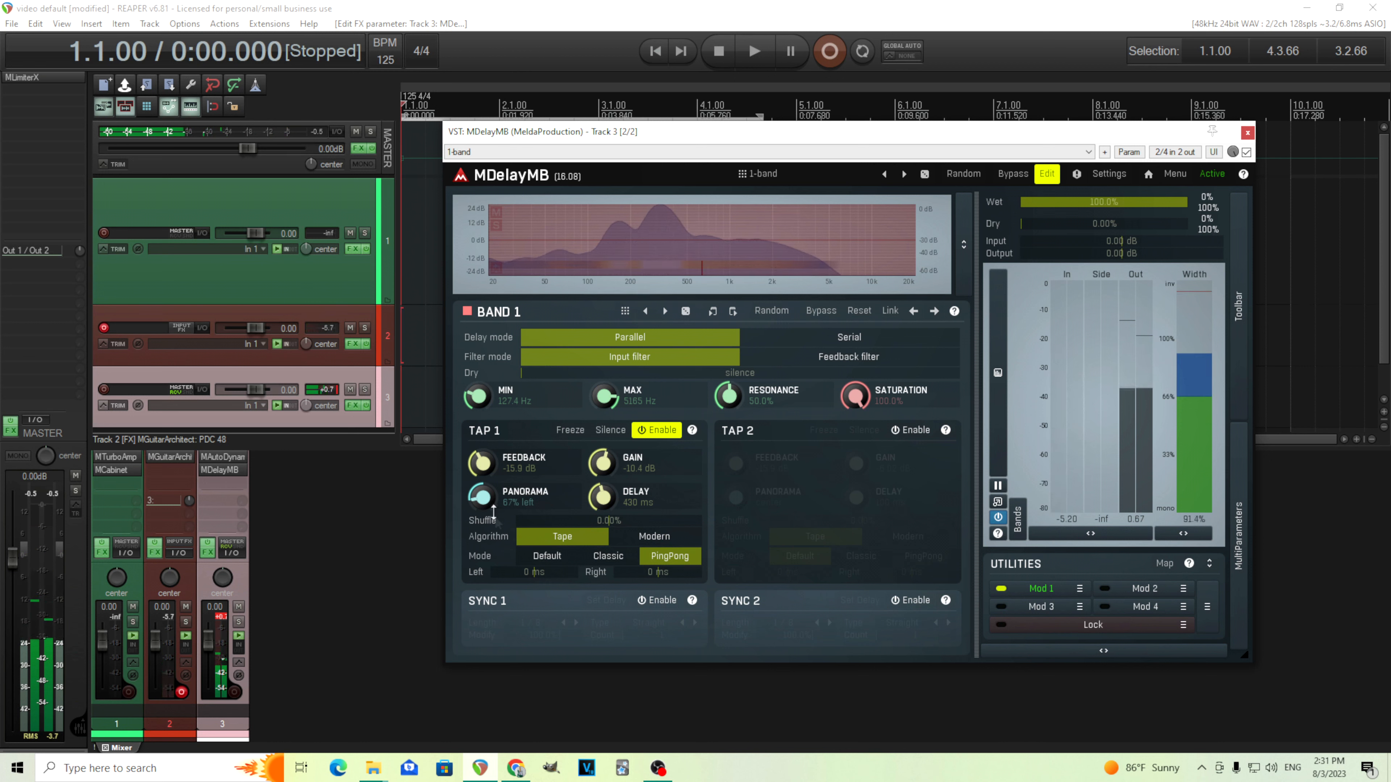
{"action": "double_click", "coordinate": [482, 497]}
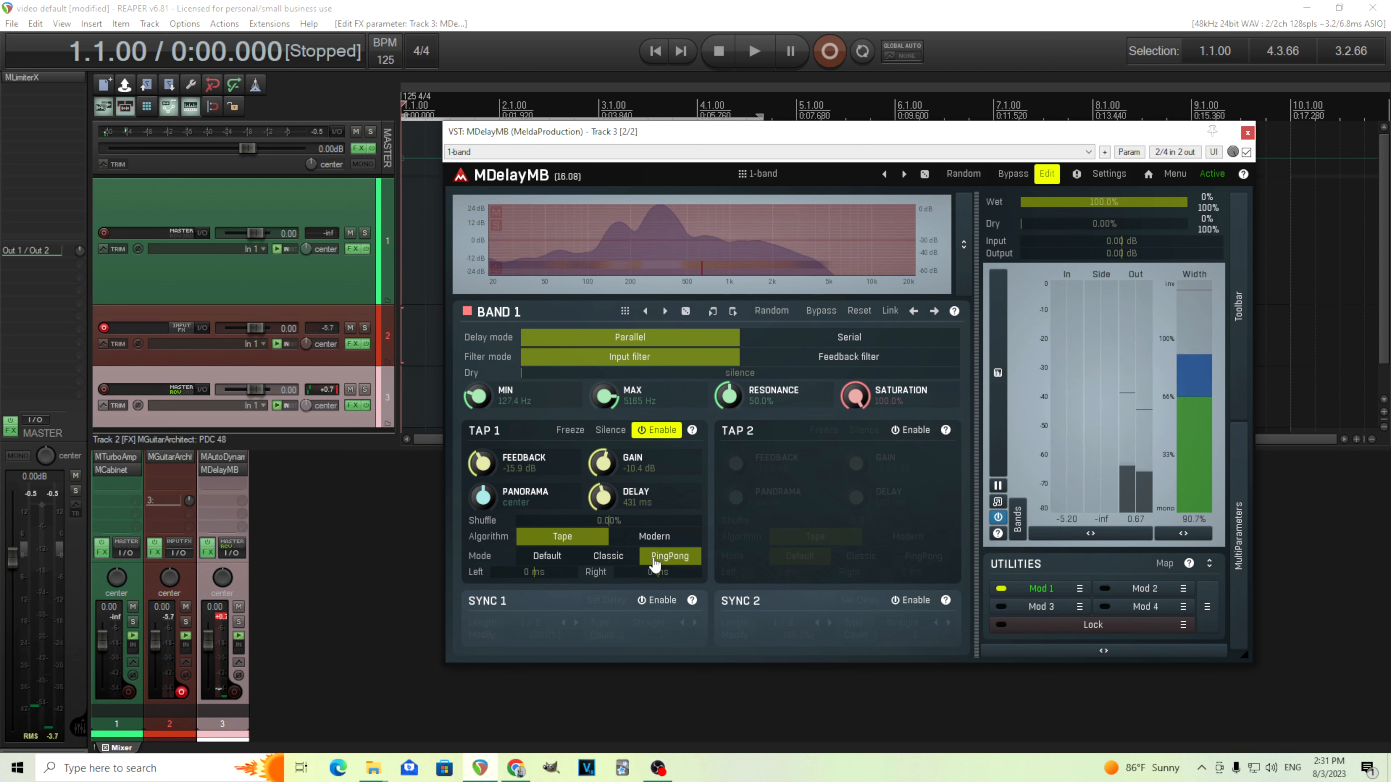
{"action": "left_click", "coordinate": [625, 558]}
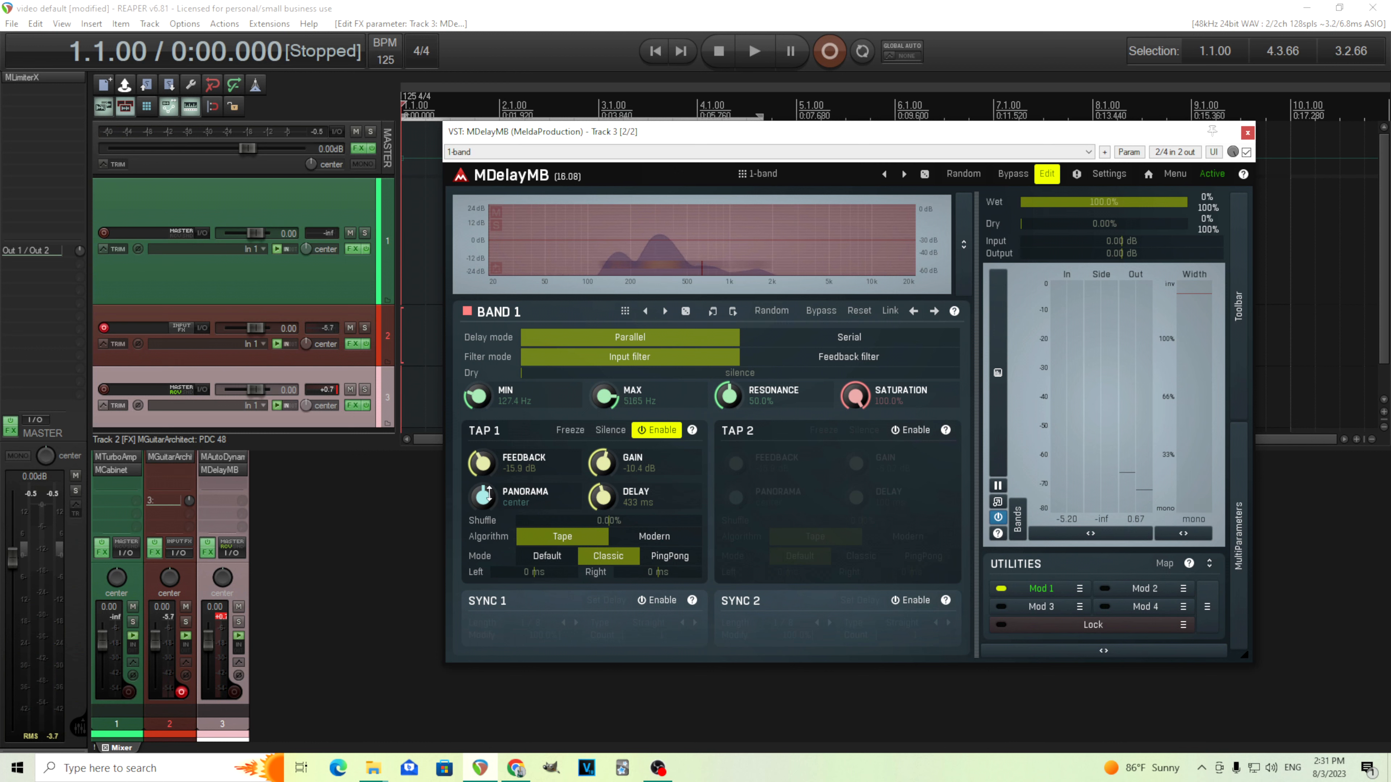
Step: Enable tap 2, set its gain to about -8.8 dB and its mode to Classic
{"action": "left_click", "coordinate": [900, 430]}
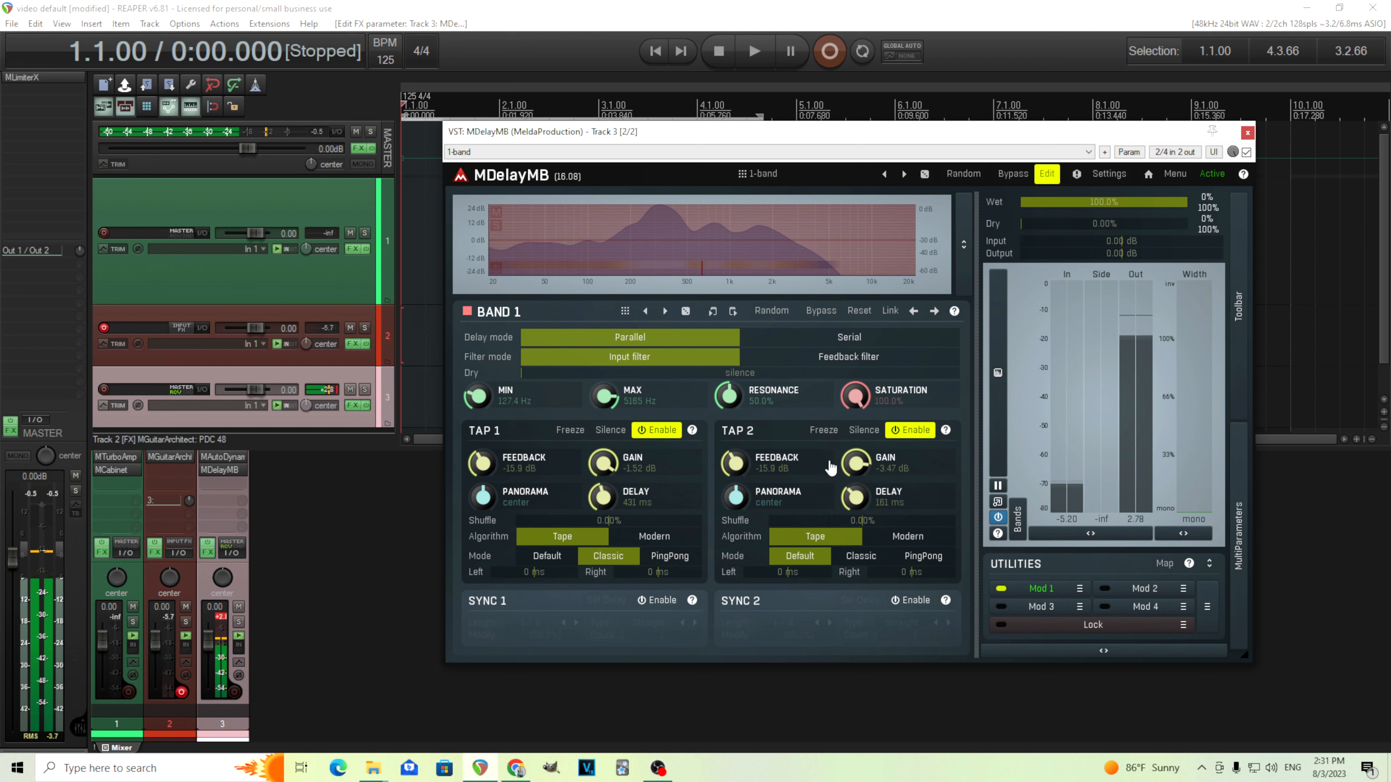
{"action": "left_click_drag", "start_coordinate": [856, 464], "coordinate": [855, 485]}
{"action": "left_click", "coordinate": [860, 562]}
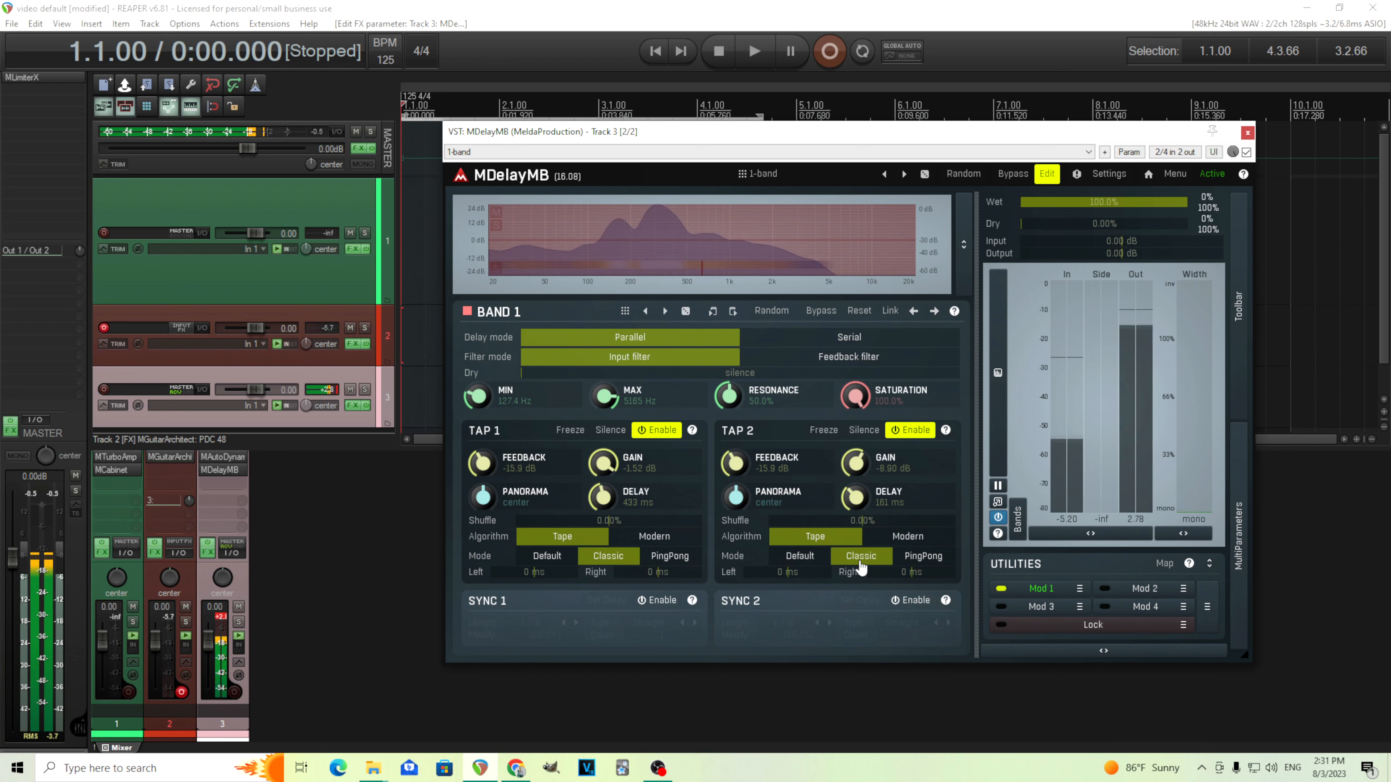
Step: Set the delay's output to about -6.3 dB and saturation to 0%, offsetting tap 1's right side by 4.8 ms and tap 2's left by 3.2 ms
{"action": "left_click", "coordinate": [322, 389]}
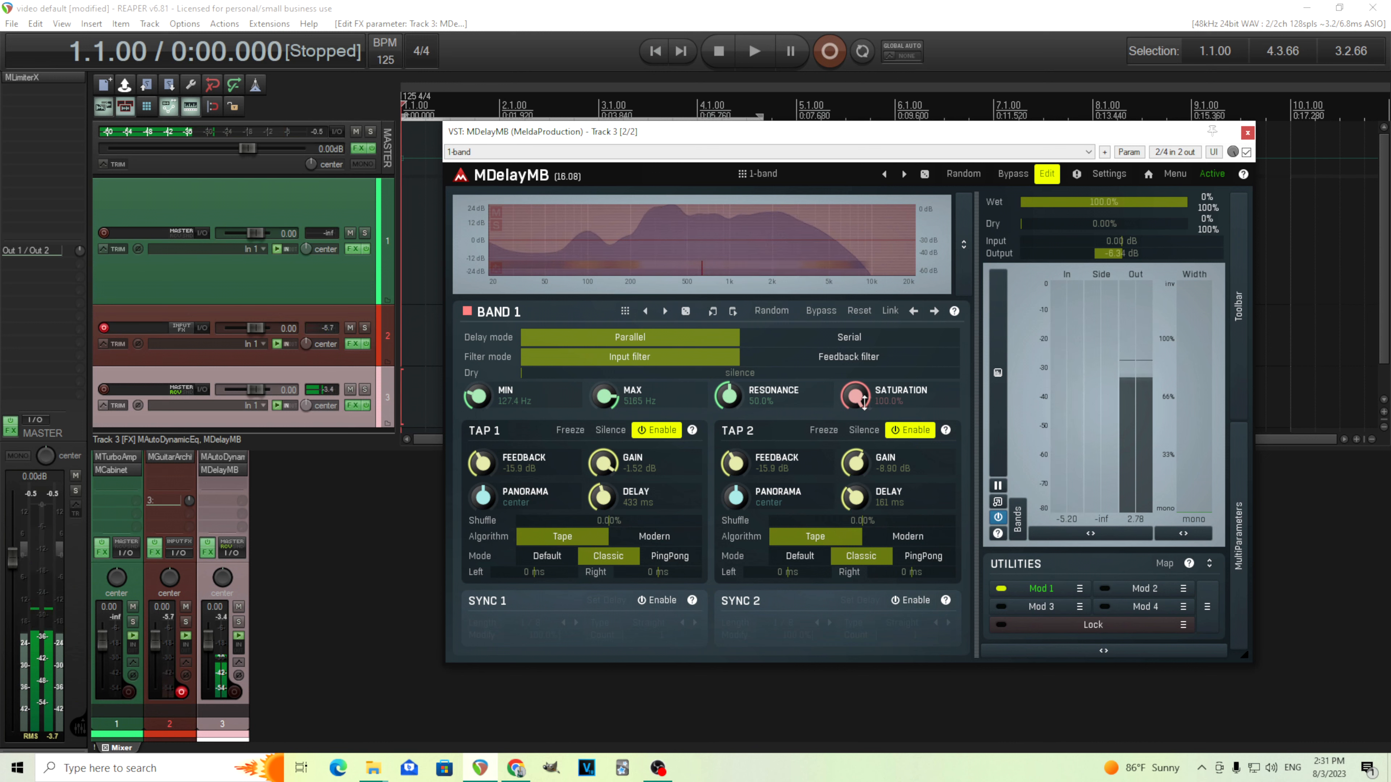
{"action": "left_click_drag", "start_coordinate": [864, 403], "coordinate": [864, 432]}
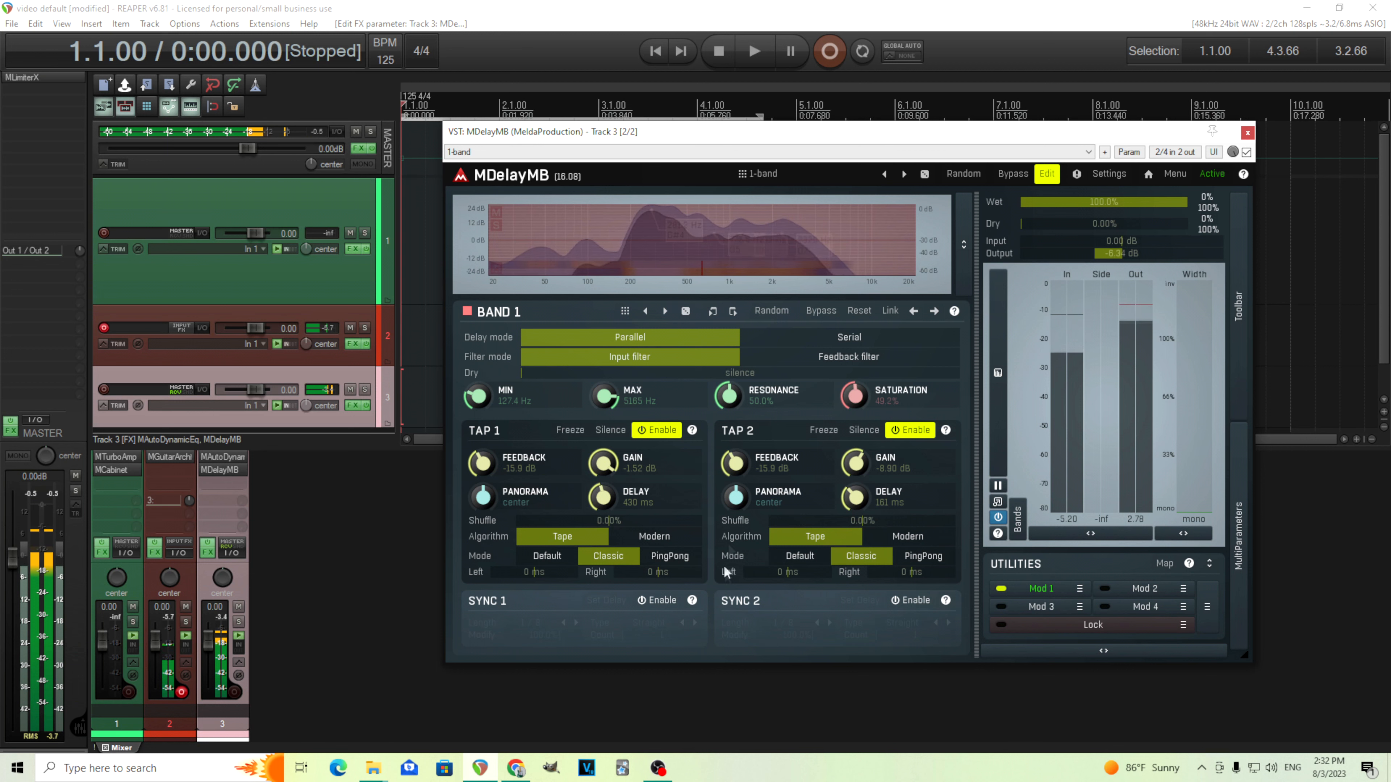
{"action": "left_click_drag", "start_coordinate": [667, 571], "coordinate": [697, 571]}
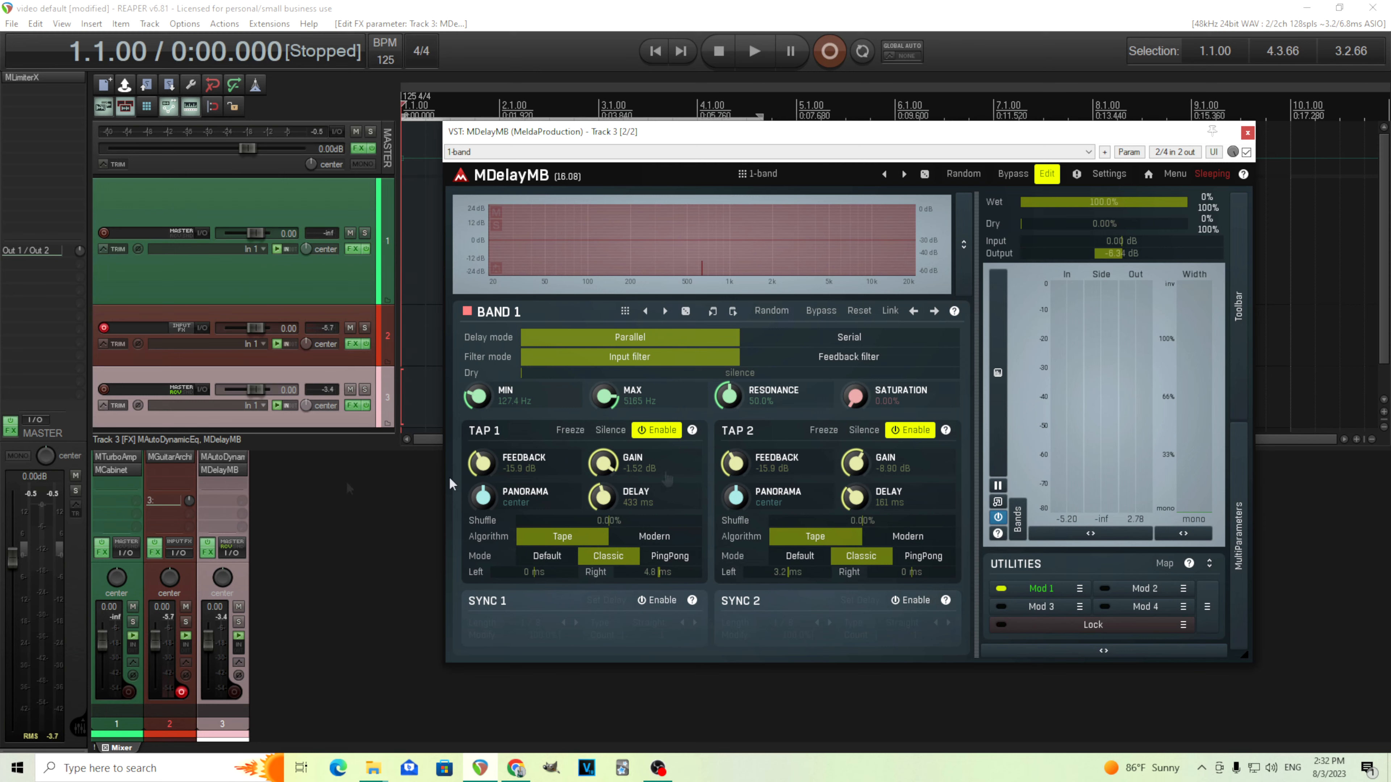
Step: Open MAutoDynamicEq on track 3 and set multiparameter 1 to about 709 Hz and multiparameter 2 to 3.53
{"action": "left_click", "coordinate": [222, 457]}
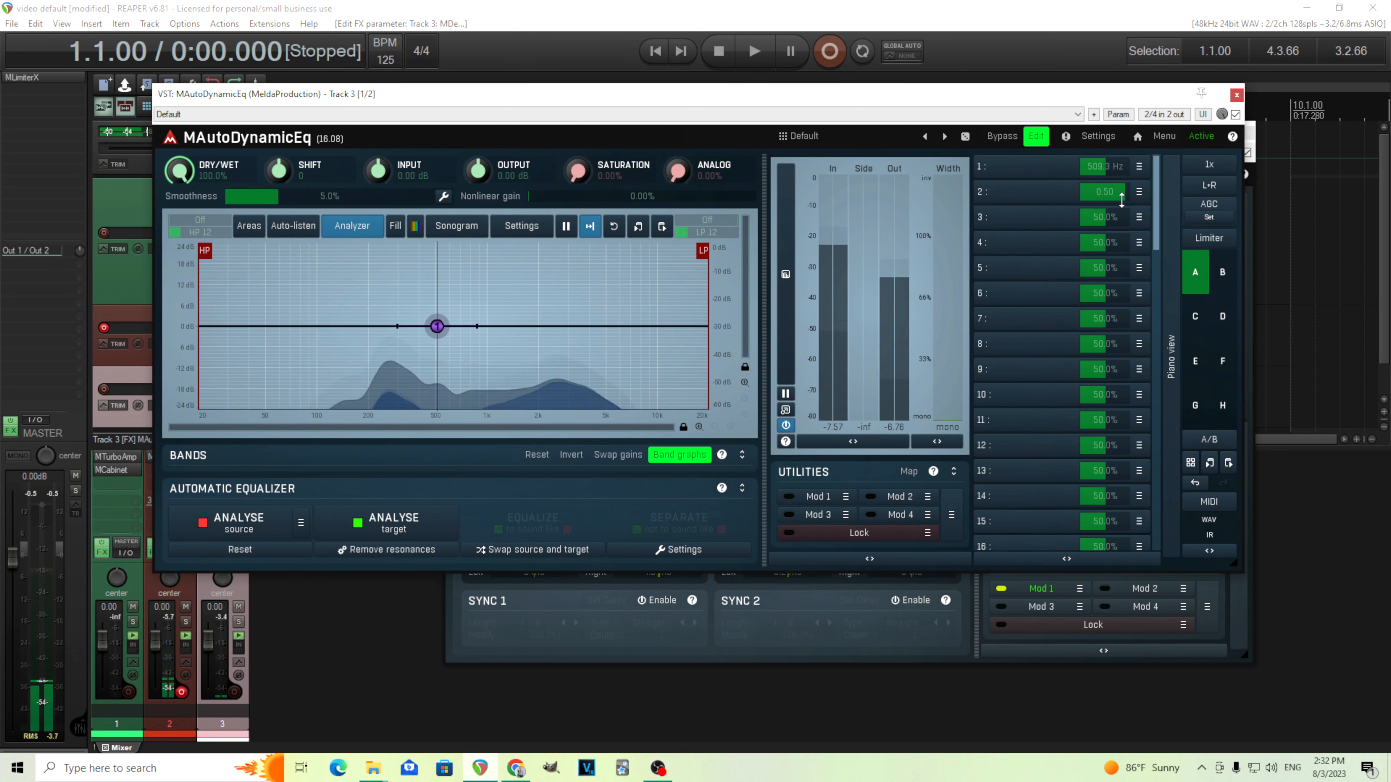
{"action": "left_click_drag", "start_coordinate": [1114, 169], "coordinate": [1114, 185]}
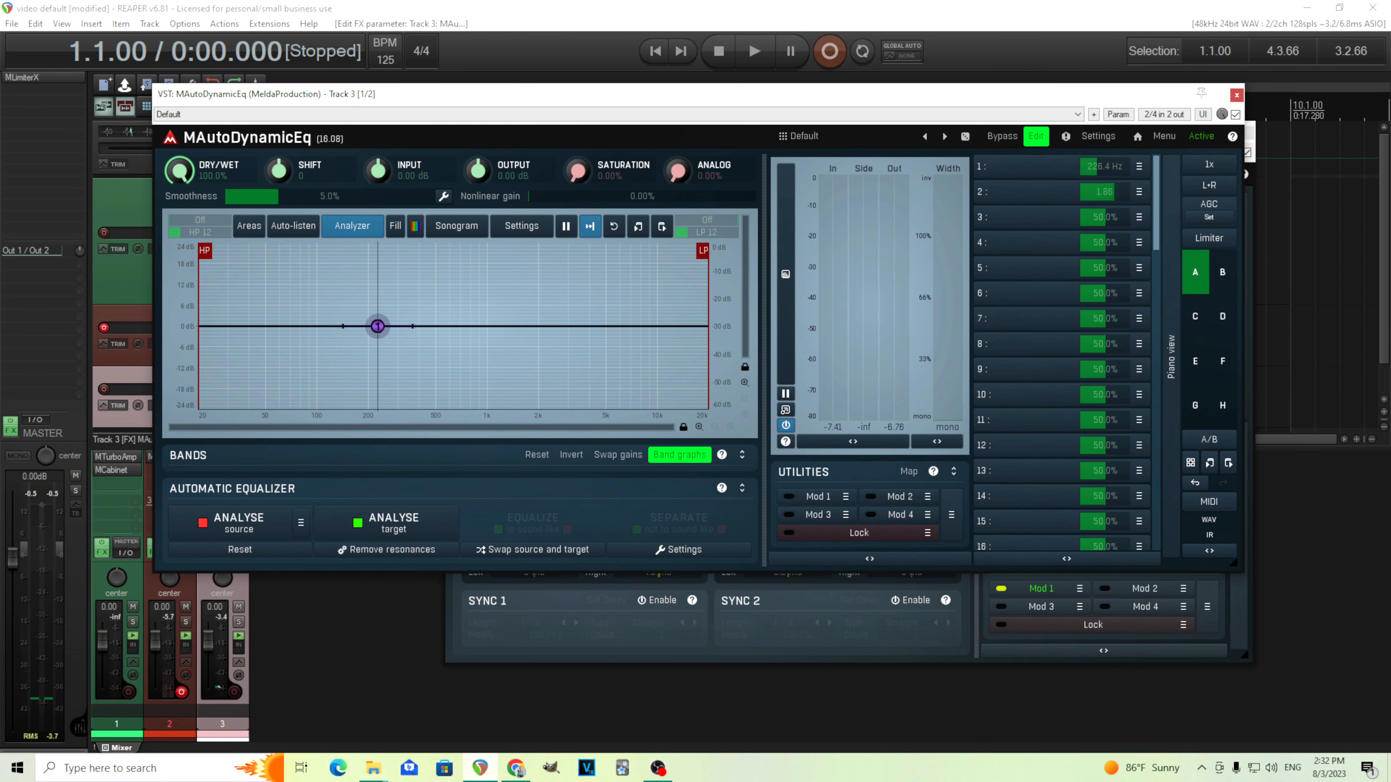
{"action": "left_click_drag", "start_coordinate": [1116, 191], "coordinate": [1115, 186]}
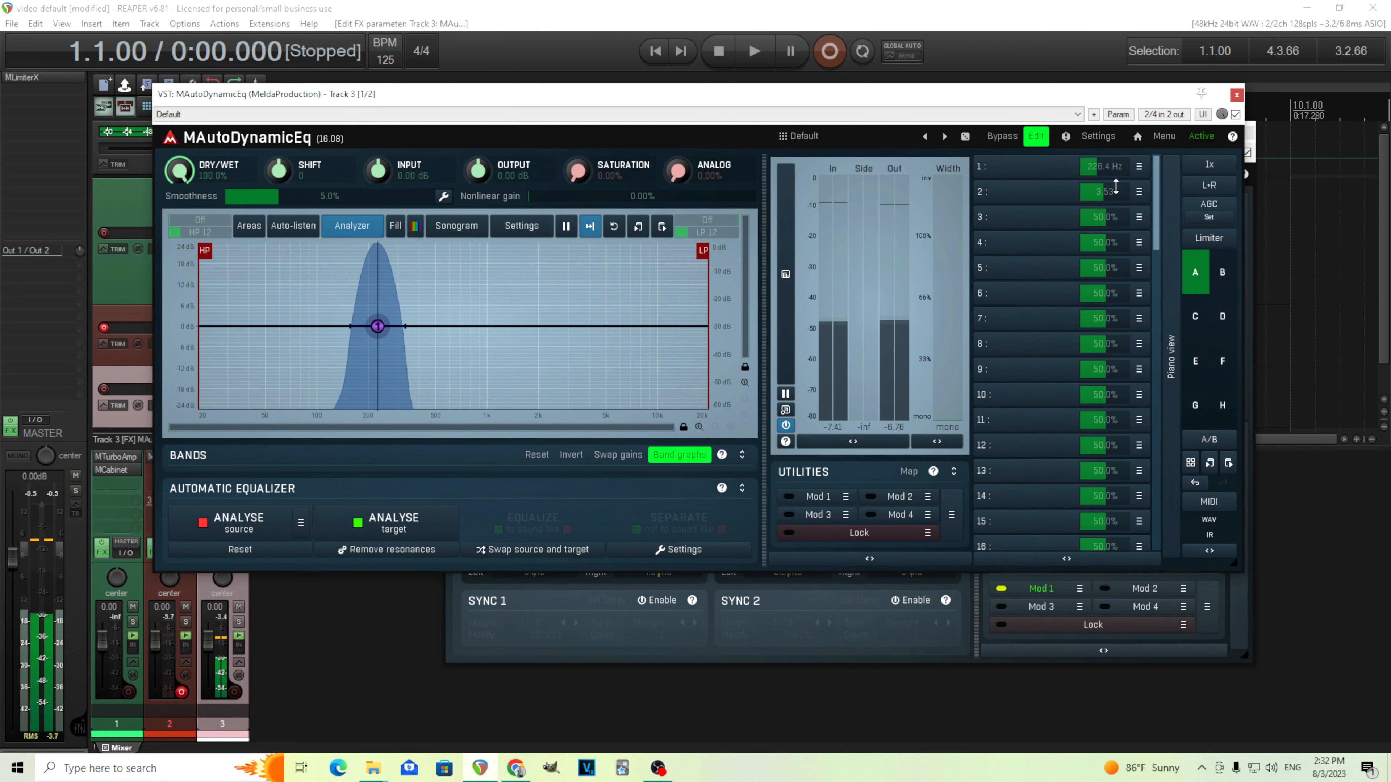
{"action": "left_click_drag", "start_coordinate": [1114, 168], "coordinate": [1115, 176]}
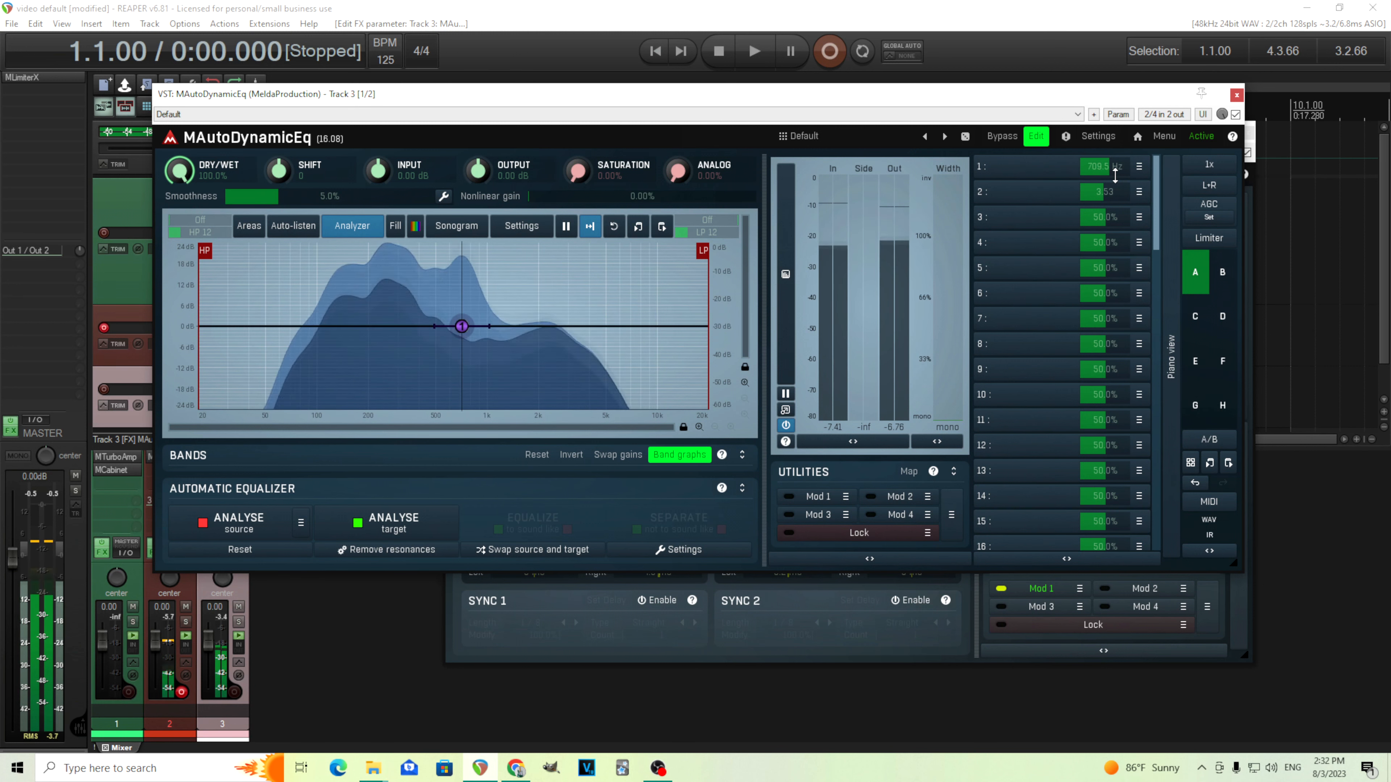